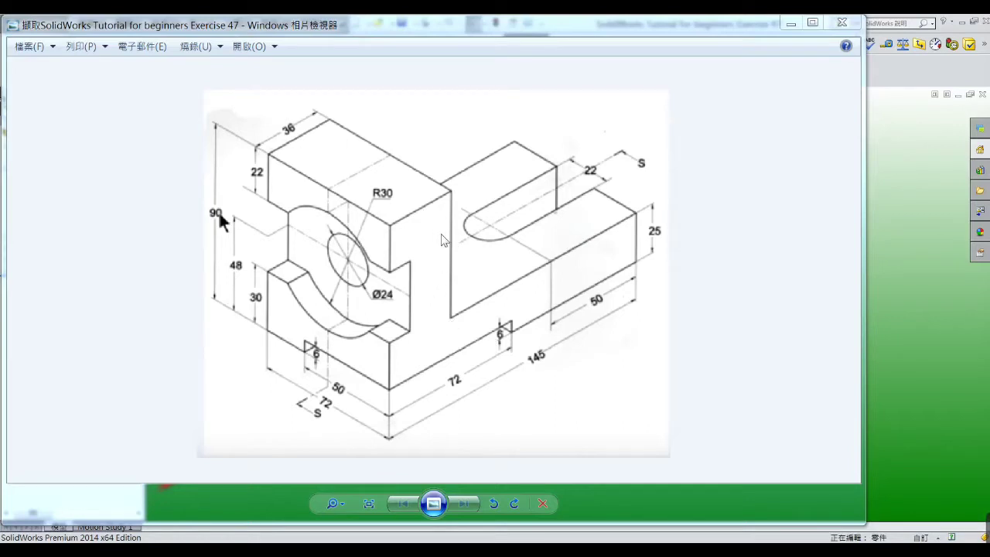
left_click(790, 23)
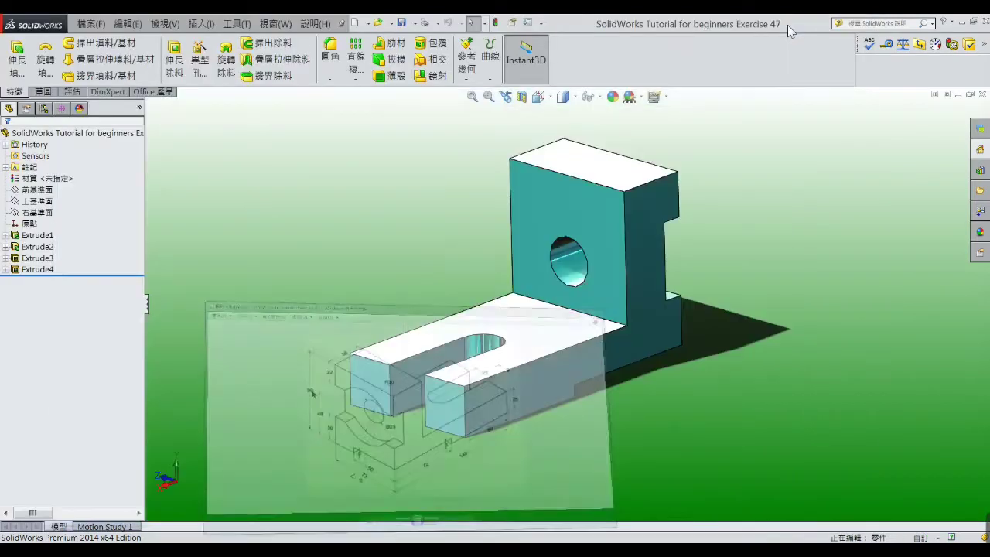
mouse_move(533, 393)
middle_mouse_down()
mouse_move(675, 323)
mouse_move(596, 349)
middle_mouse_up()
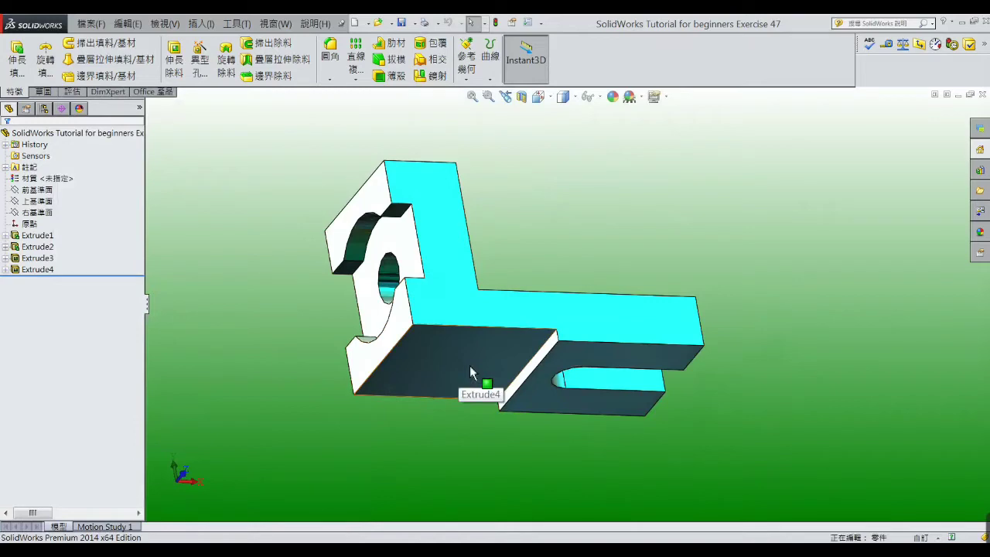
mouse_move(470, 371)
middle_mouse_down()
mouse_move(493, 383)
mouse_move(521, 358)
middle_mouse_up()
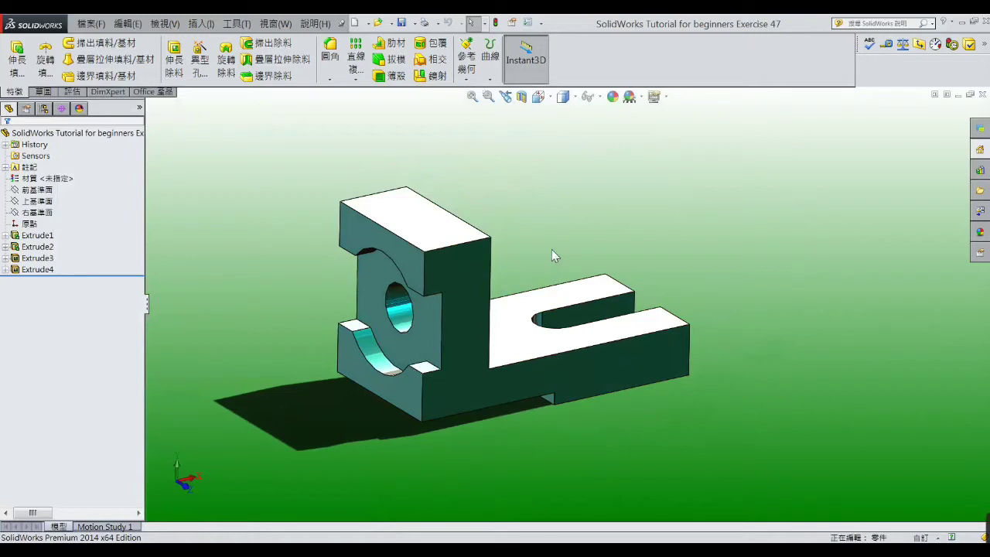
left_click(608, 340)
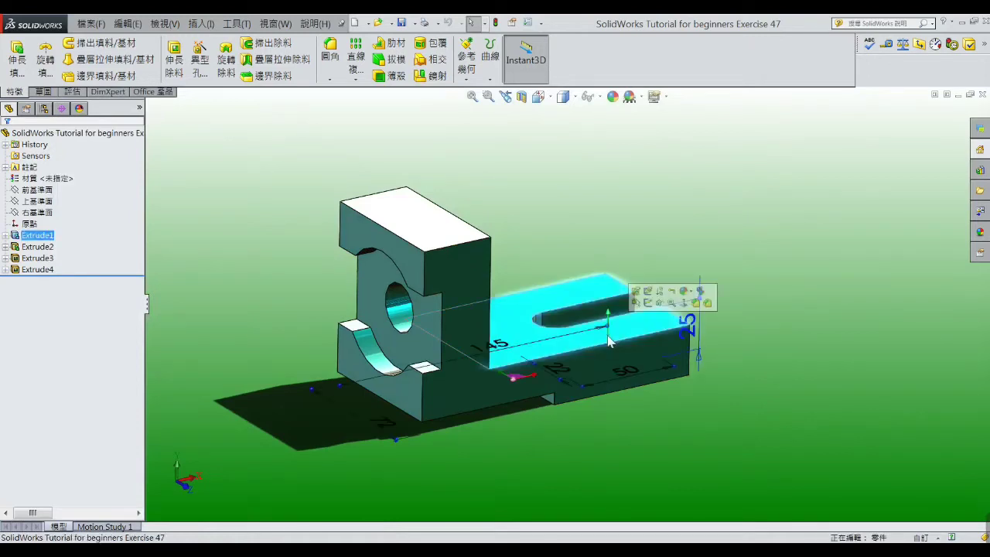
middle_click_drag(609, 340, 498, 337)
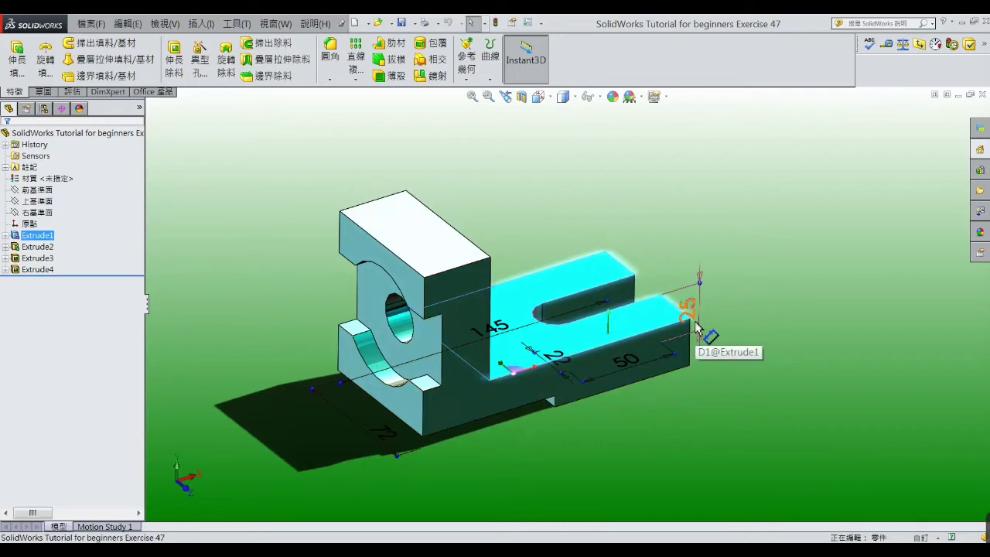
left_click(396, 313)
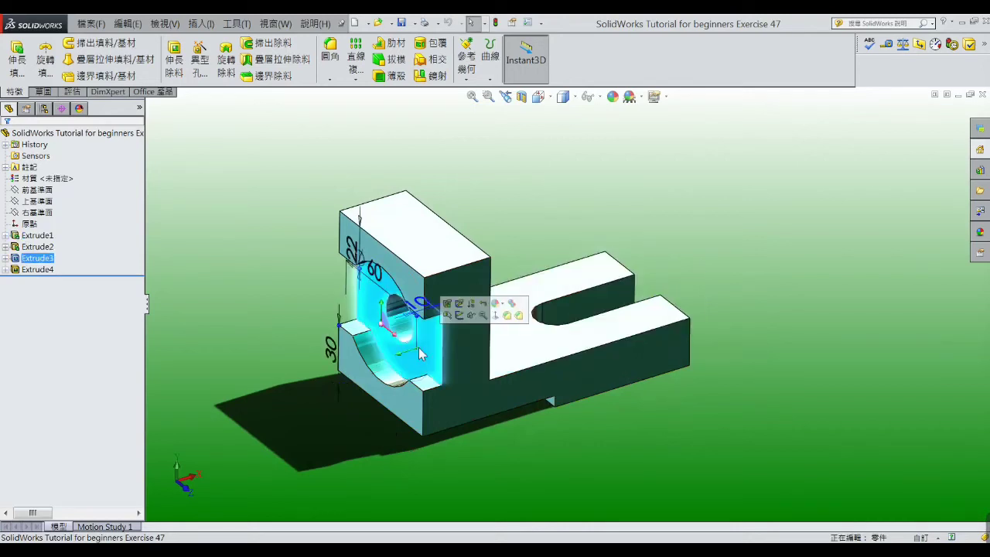
middle_click_drag(391, 319, 352, 355)
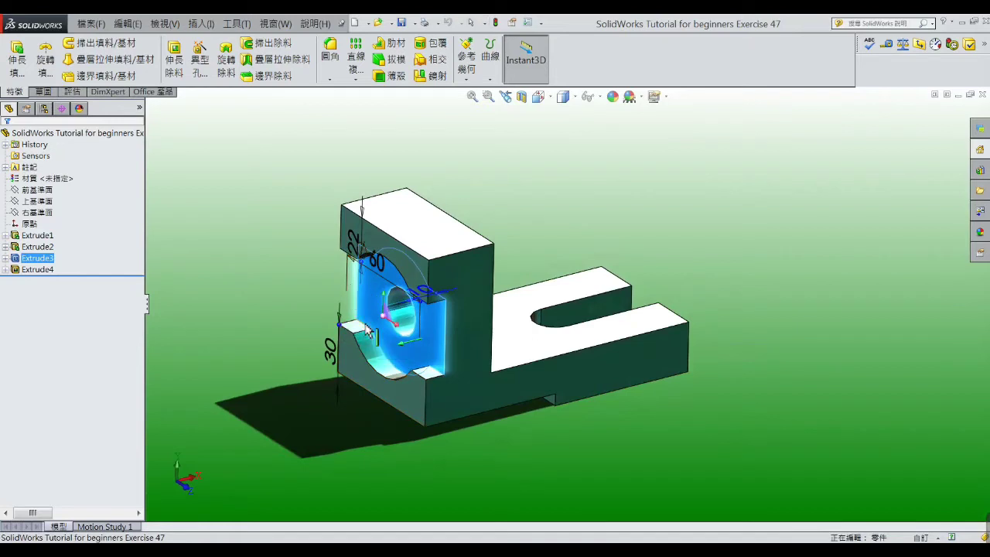
middle_click_drag(371, 336, 376, 331)
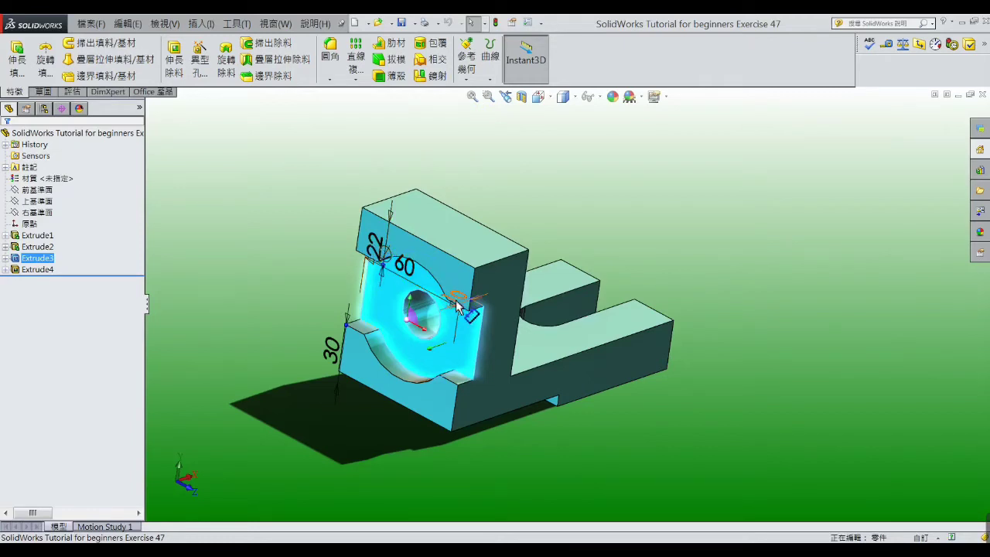
left_click(404, 271)
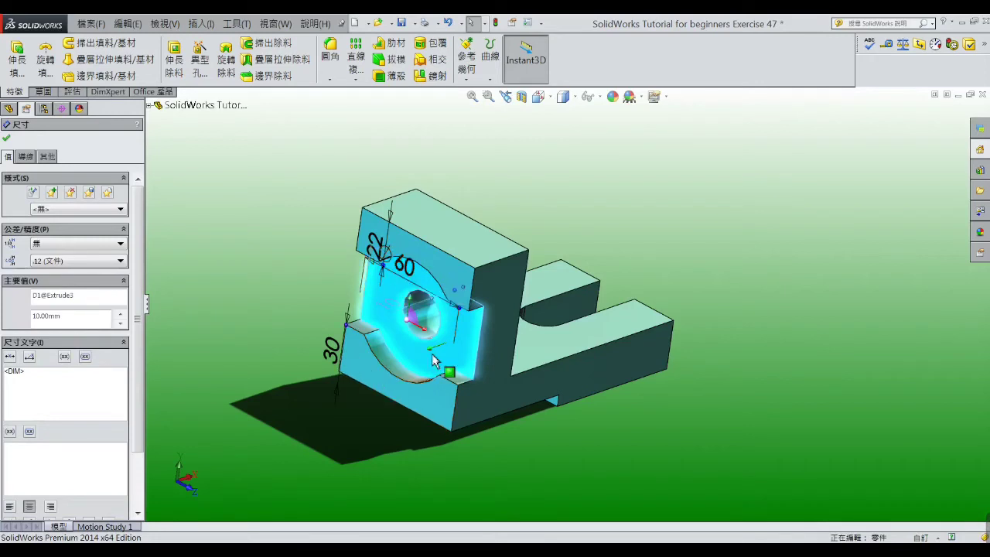
left_click(424, 325)
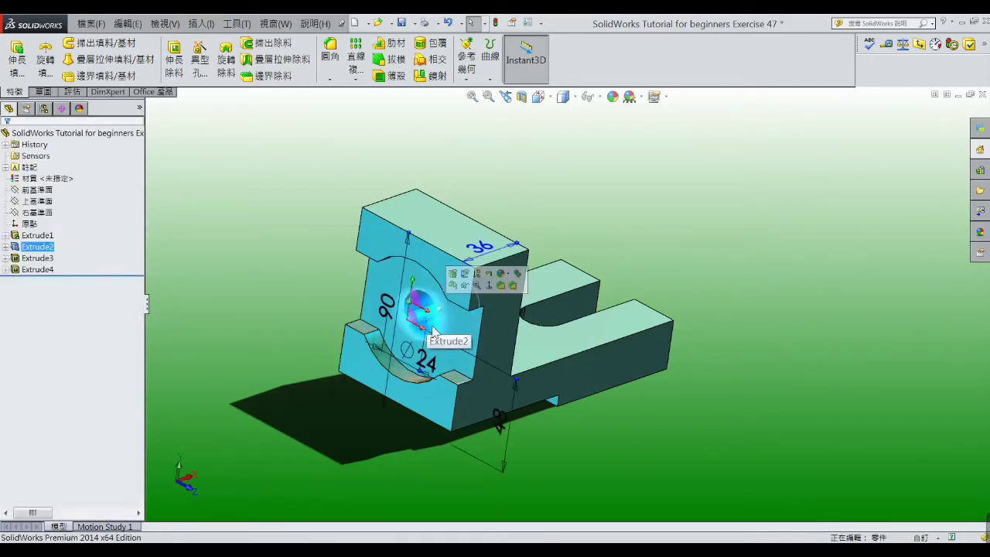
mouse_move(433, 331)
middle_mouse_down()
mouse_move(455, 309)
mouse_move(296, 252)
mouse_move(298, 266)
middle_mouse_up()
left_click(296, 252)
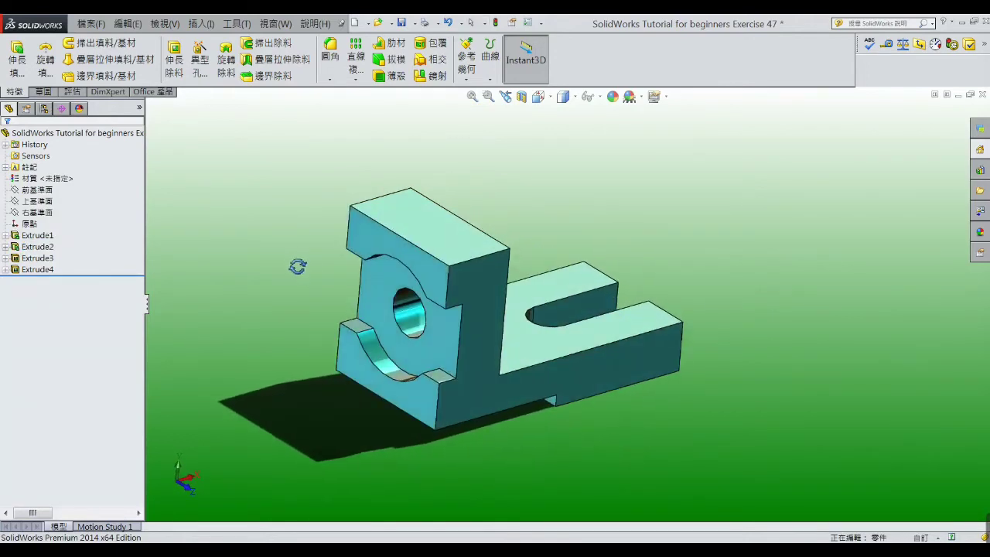
left_click(510, 317)
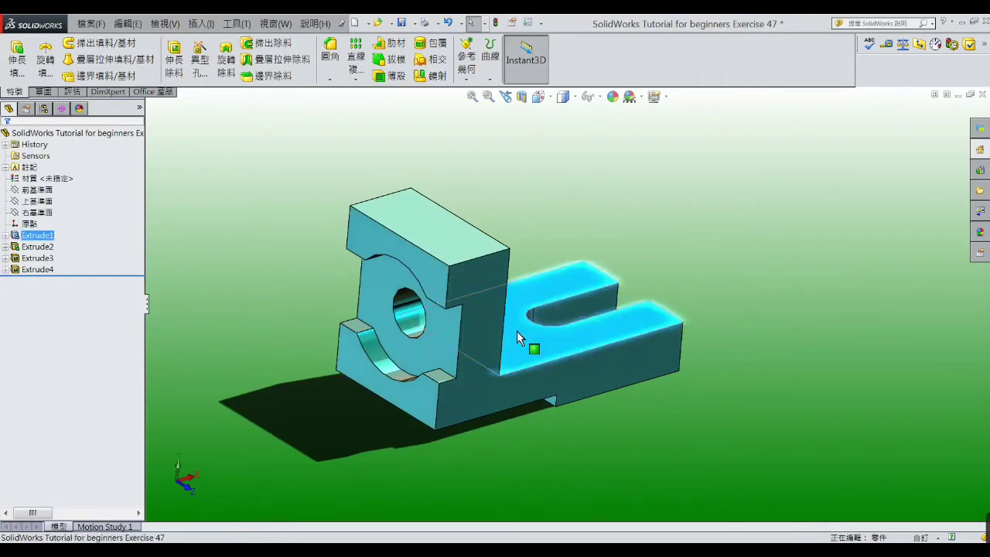
Suppress Extrude1–4 and start a new sketch on the Top Plane, viewed Normal To
right_click(517, 330)
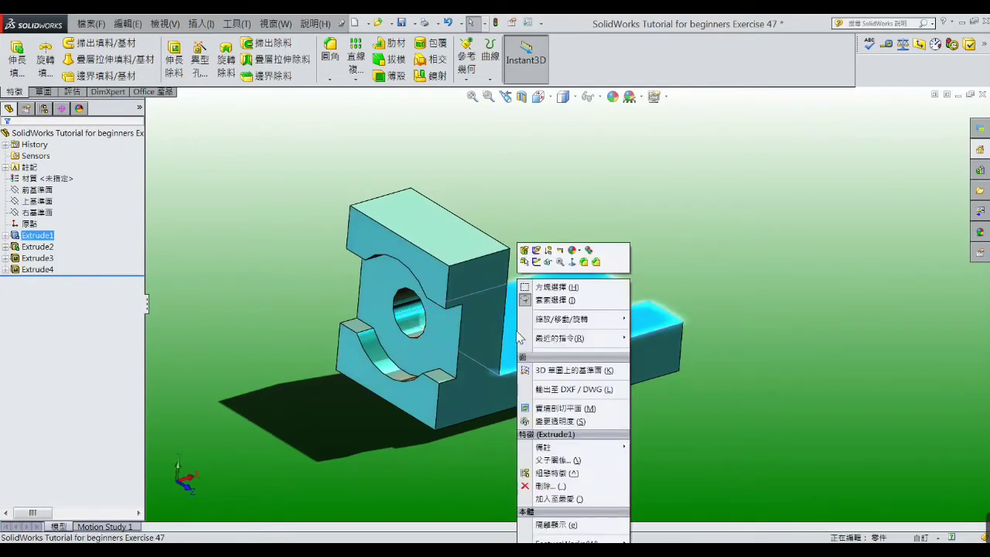
left_click(548, 250)
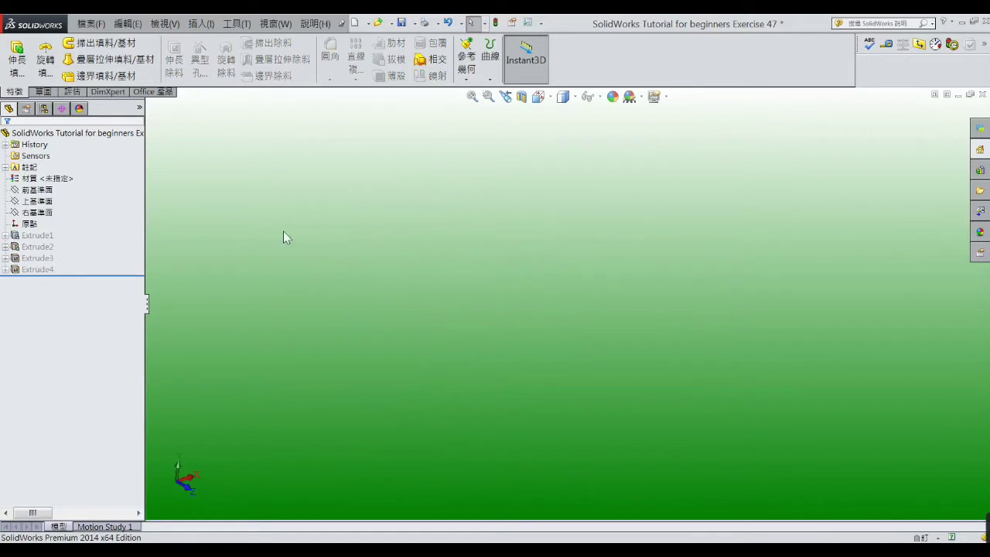
left_click(43, 200)
left_click(55, 193)
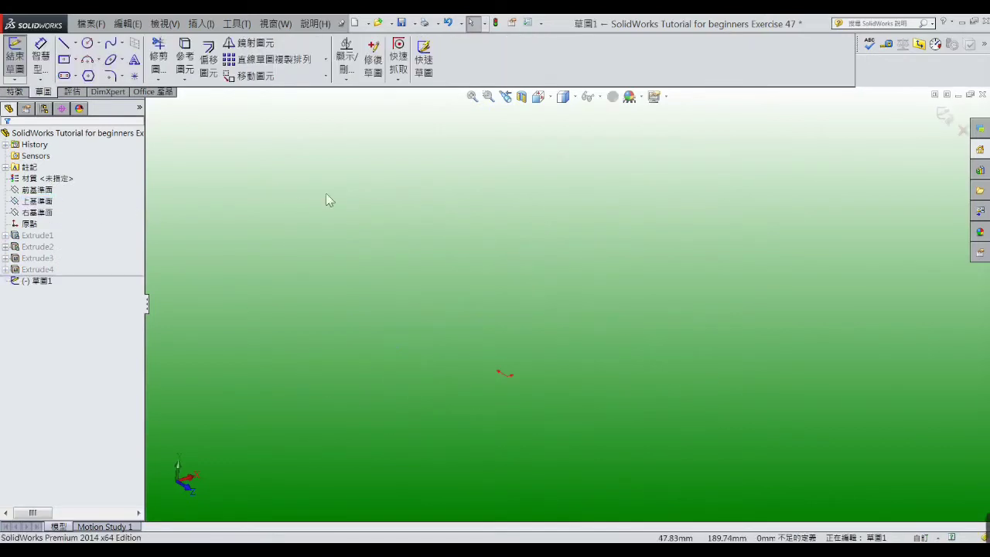
left_click(538, 96)
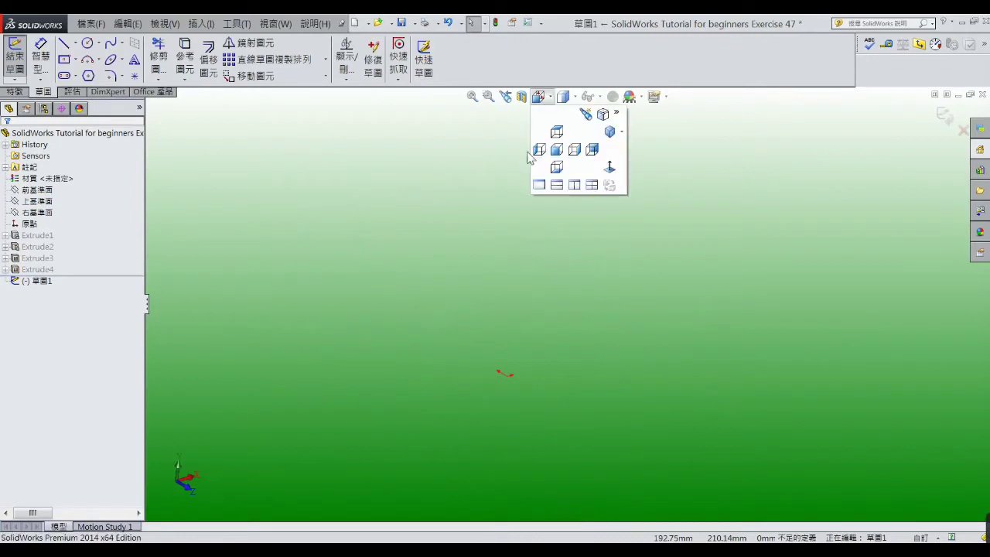
left_click(608, 168)
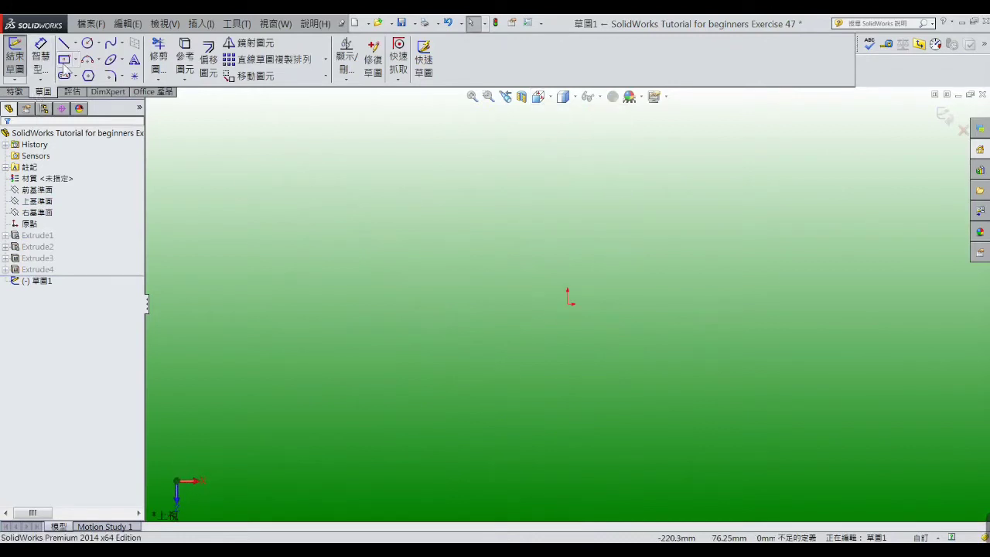
Draw a center rectangle centred on the origin
left_click(64, 60)
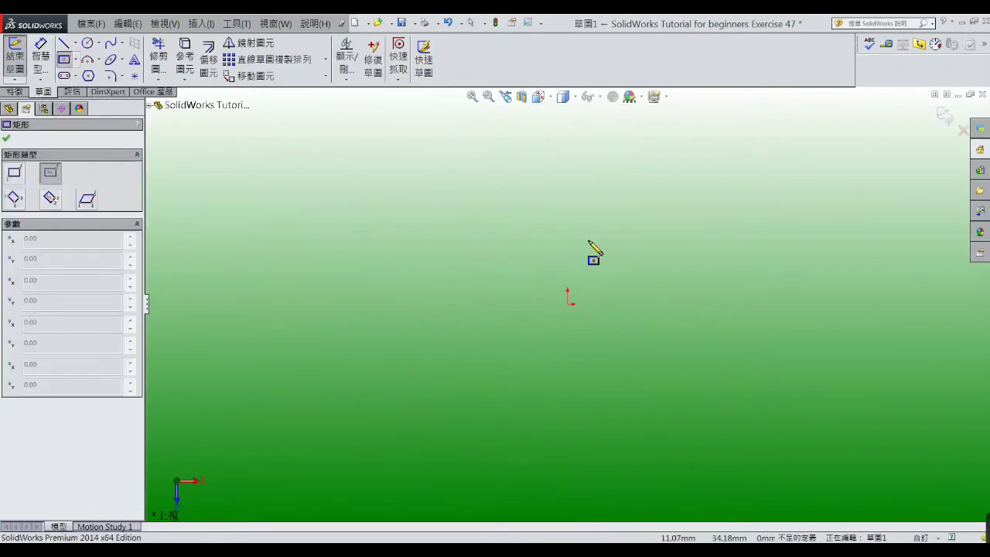
left_click(567, 304)
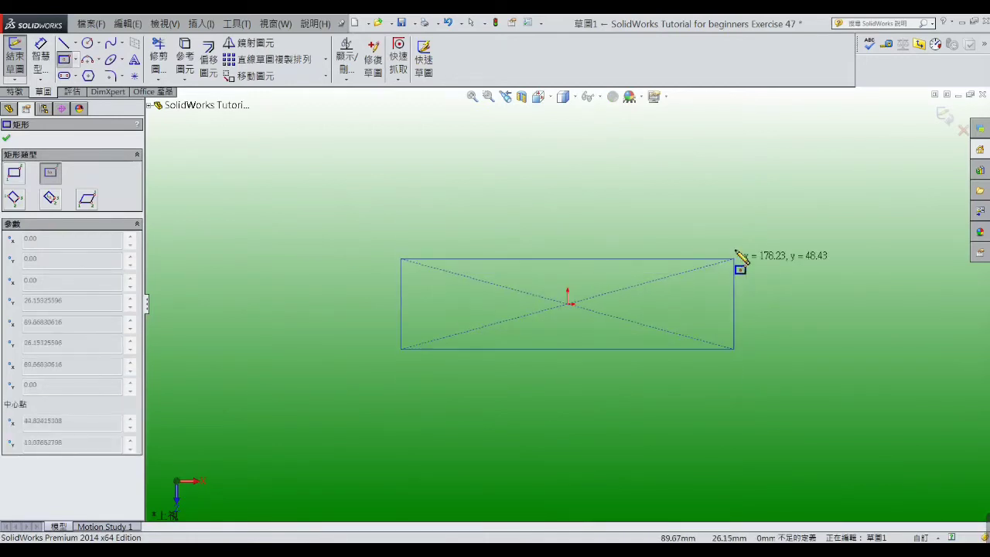
left_click(746, 203)
right_click(750, 209)
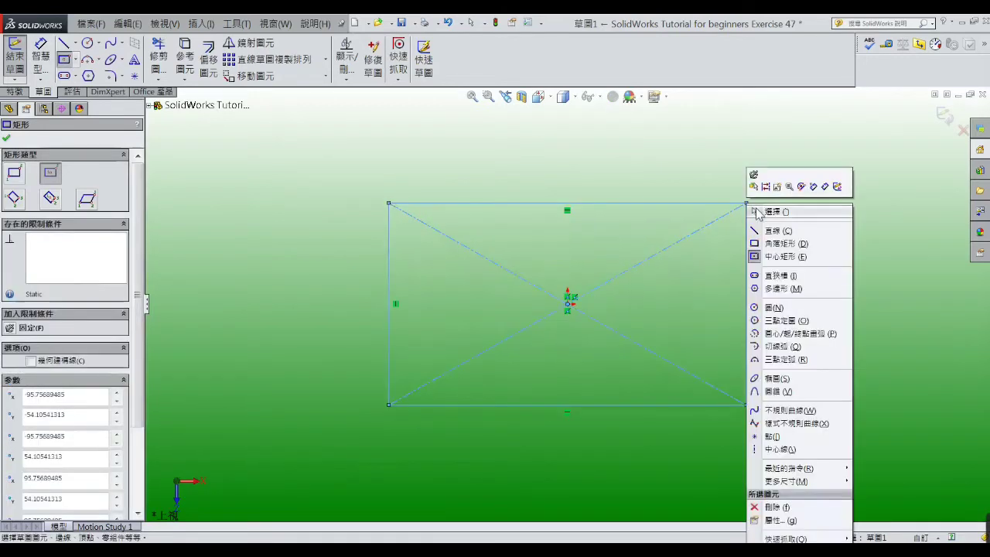
left_click(765, 212)
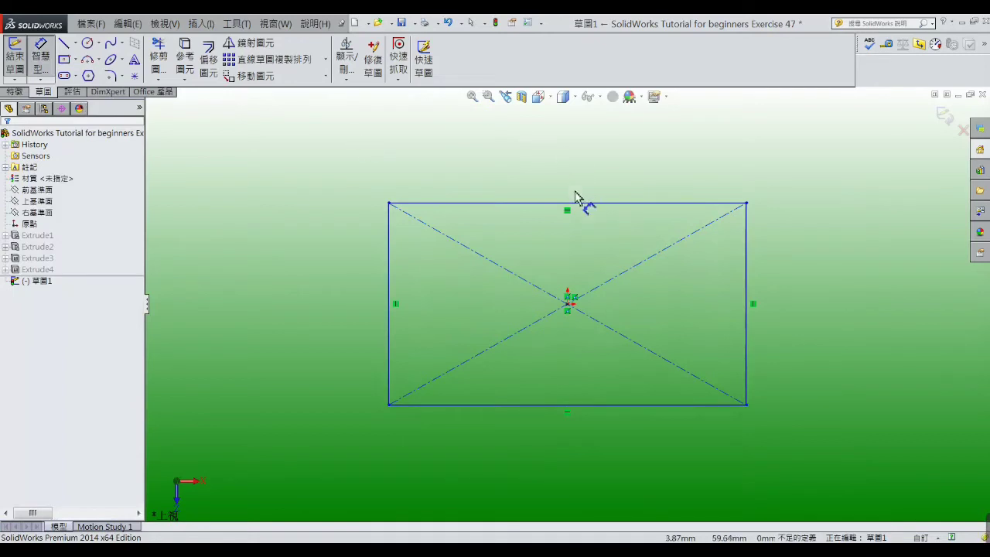
Dimension the rectangle 145 wide along the top edge and 72 tall on the left edge
left_click(583, 204)
left_click(597, 203)
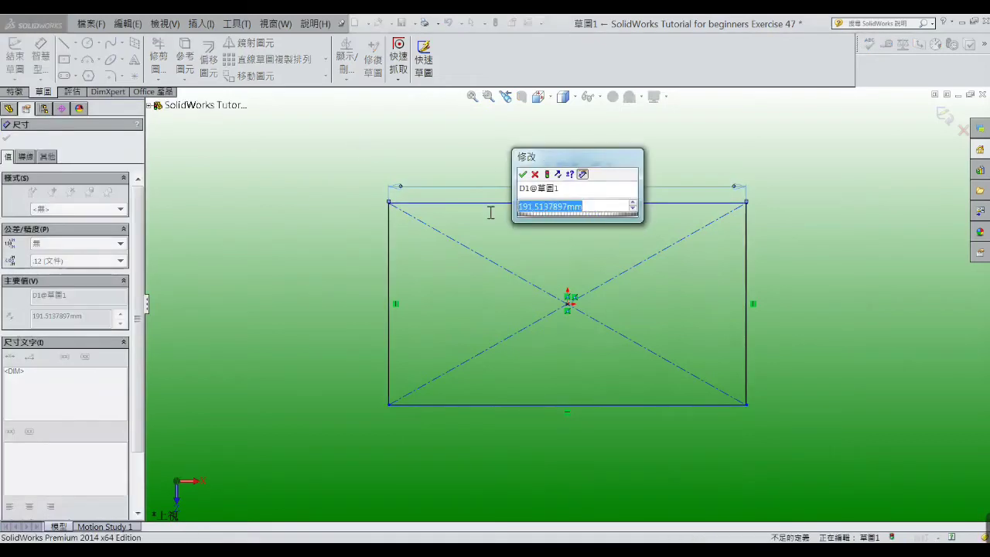
type("145")
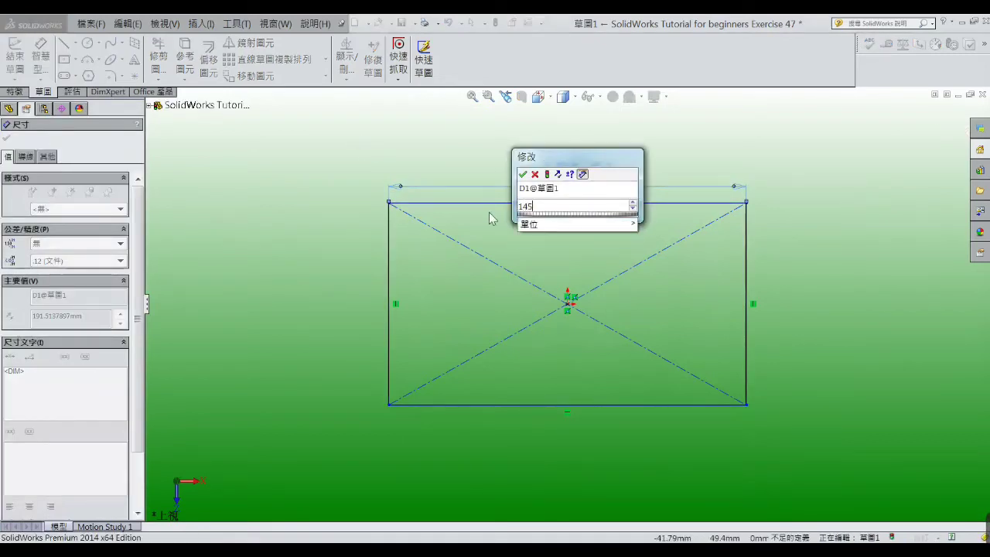
key("Return")
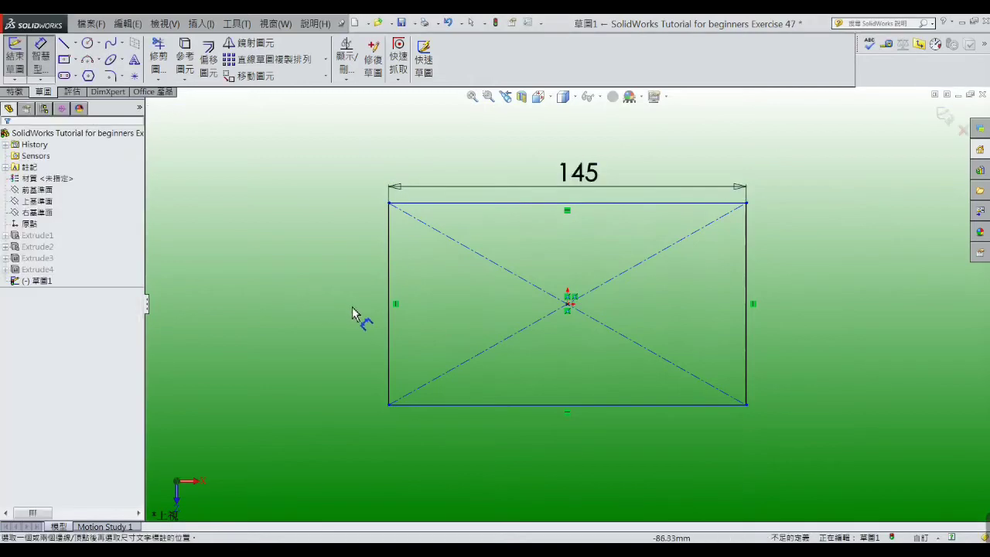
left_click(390, 324)
left_click(364, 323)
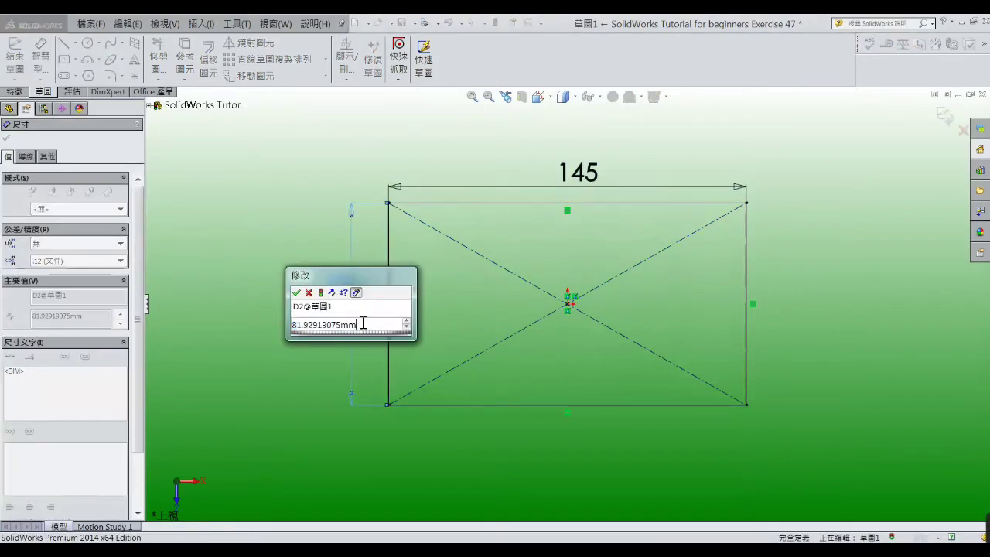
type("72")
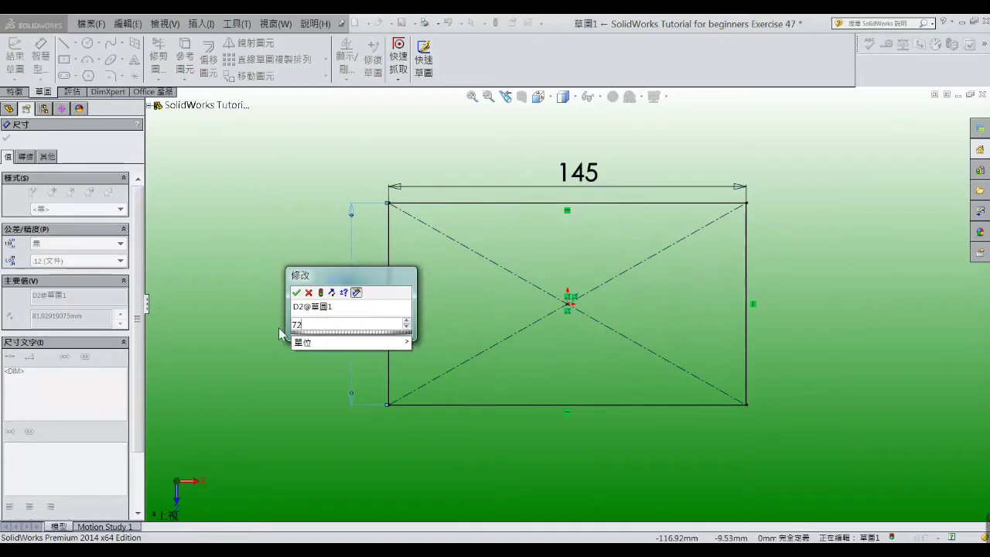
key("Return")
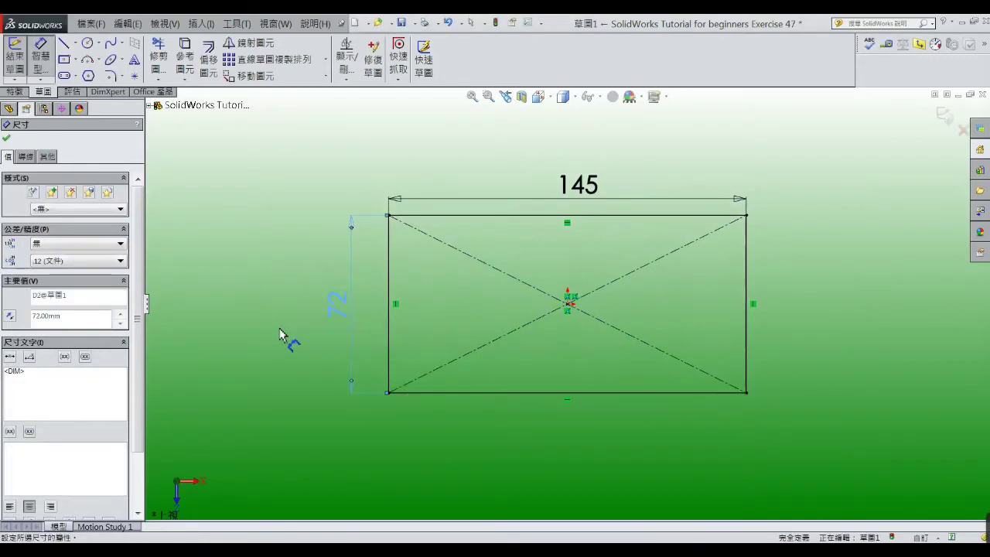
Draw a horizontal straight slot ending on the rectangle's right edge
left_click(65, 78)
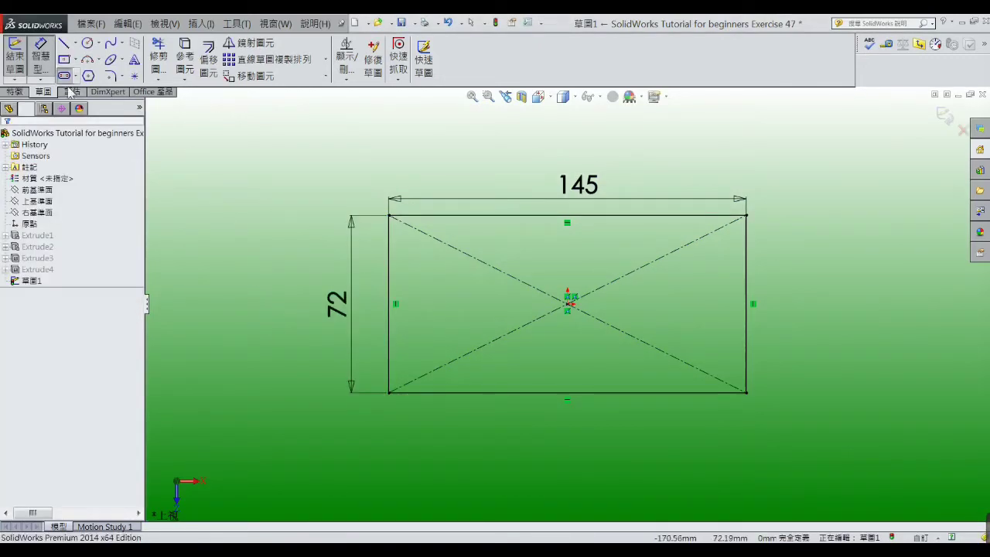
left_click(745, 303)
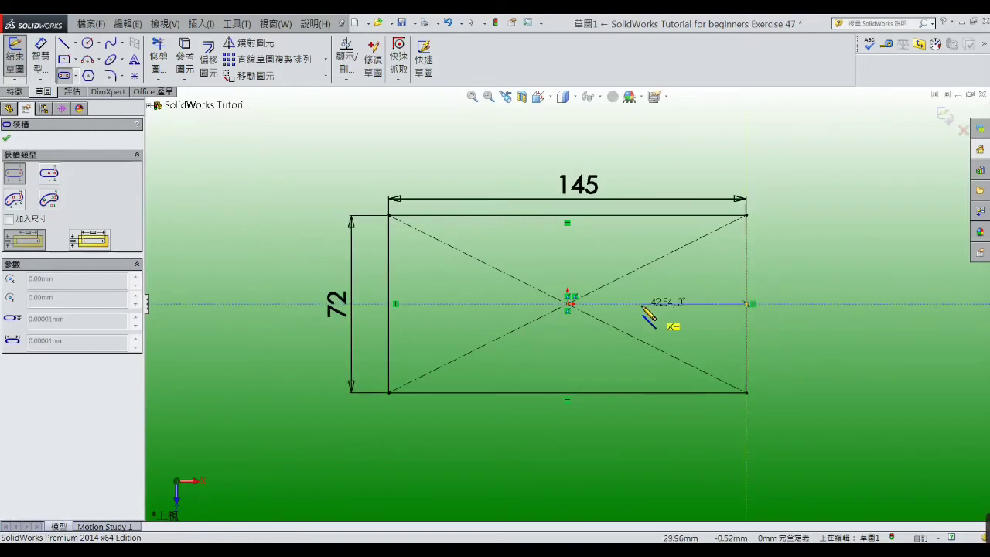
left_click(643, 305)
right_click(648, 281)
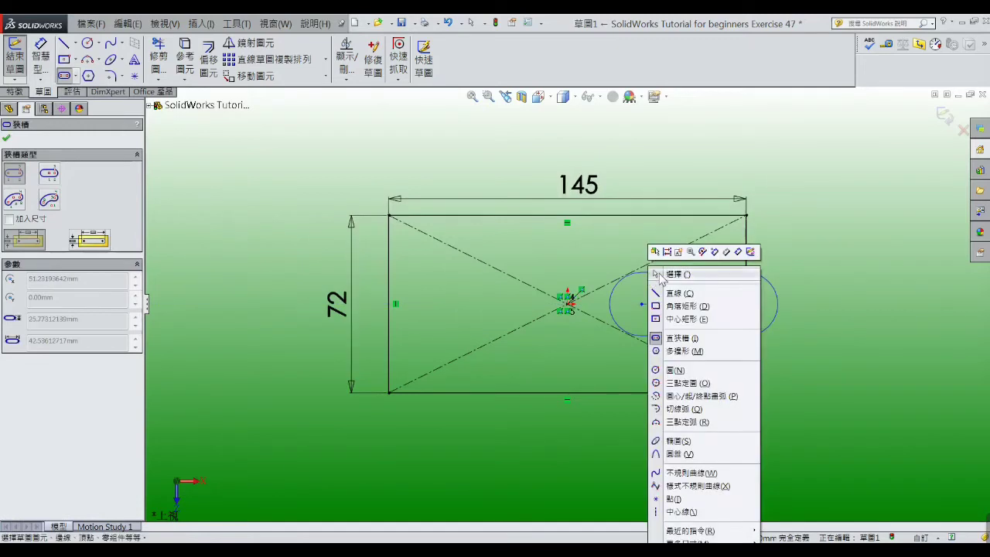
left_click(662, 274)
left_click(39, 58)
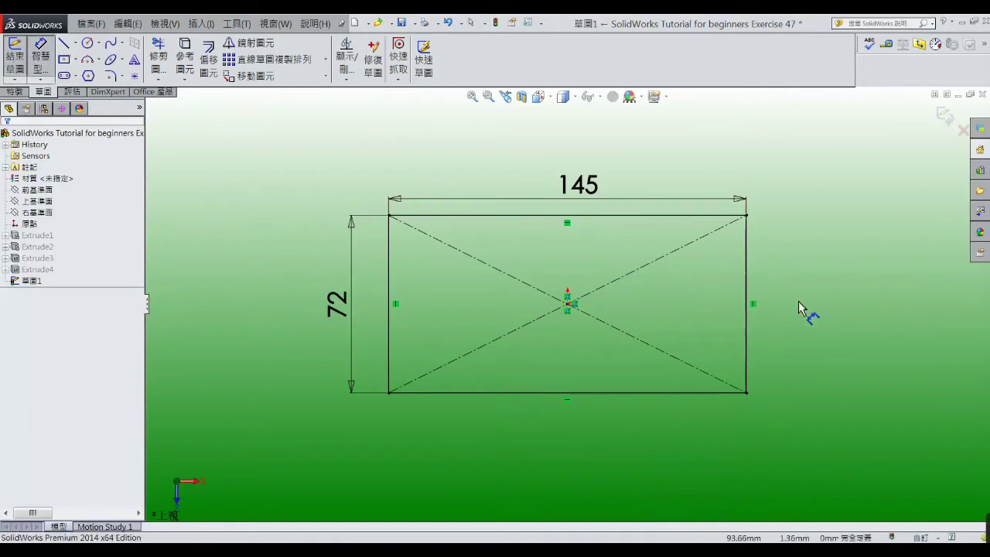
left_click(63, 76)
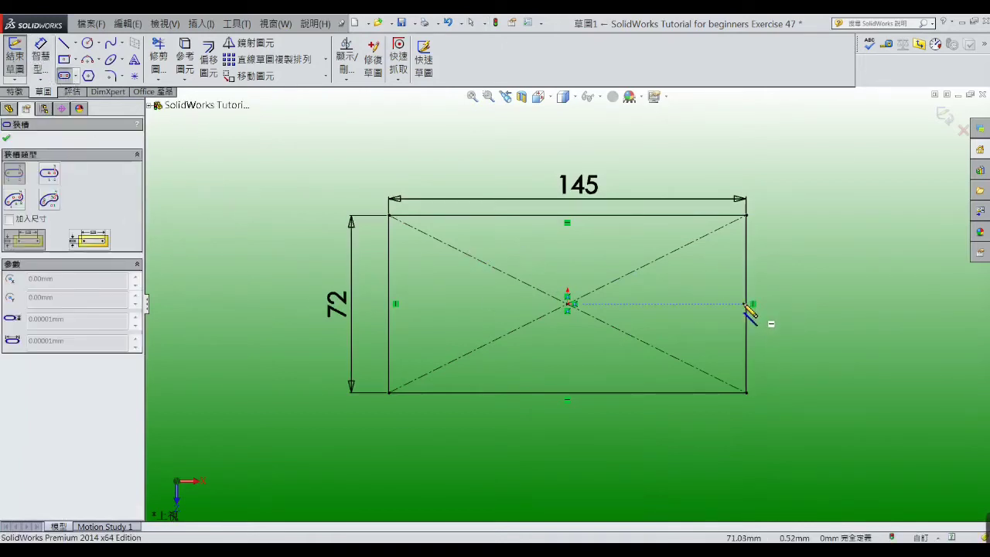
left_click(635, 303)
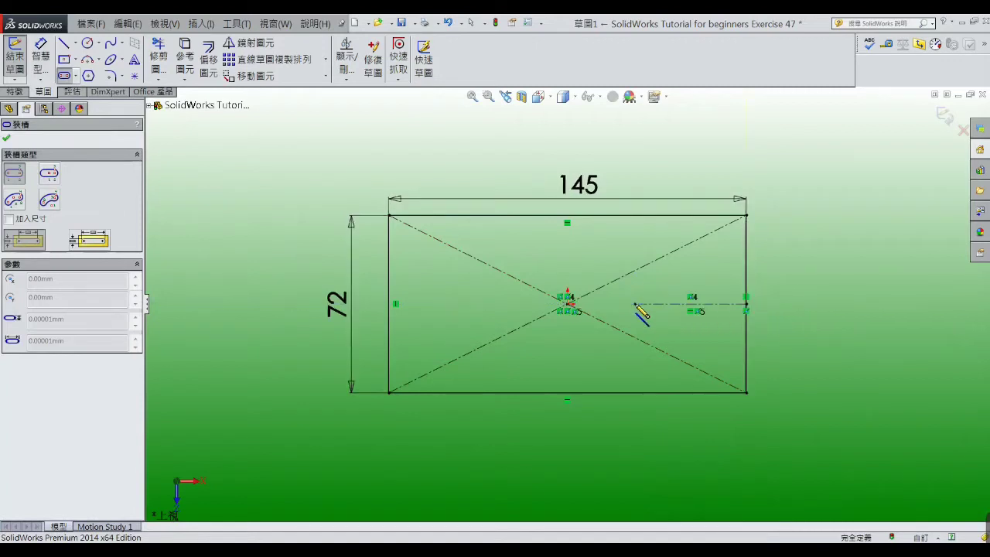
right_click(634, 284)
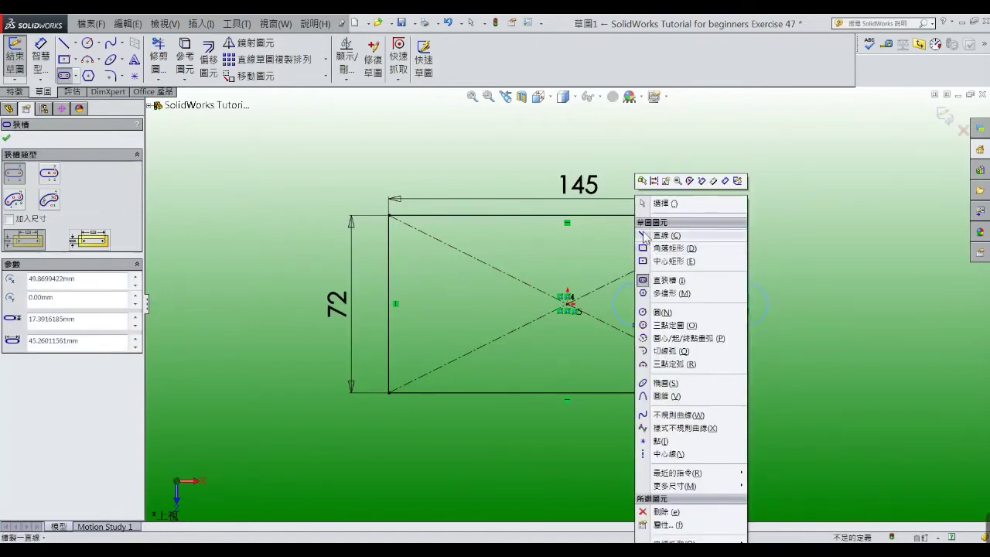
left_click(646, 204)
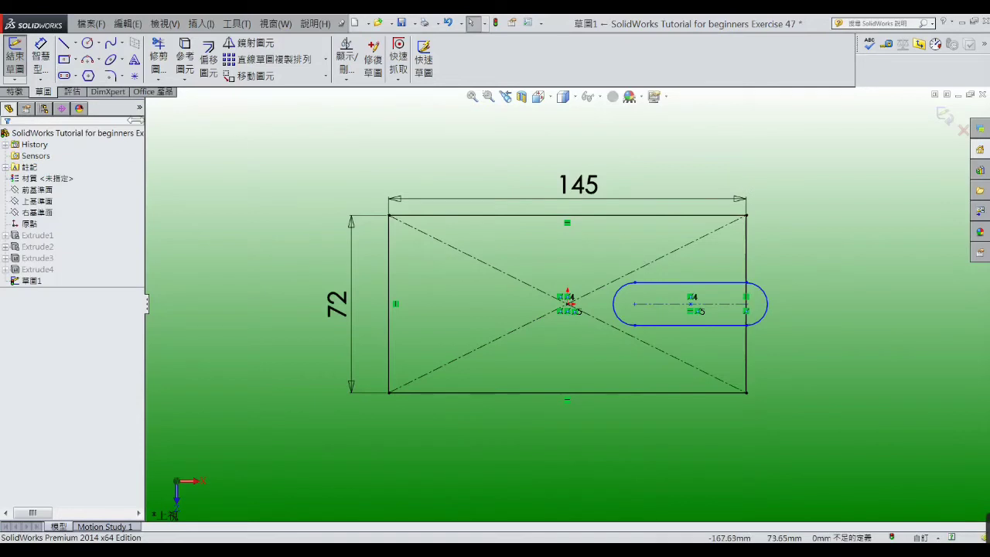
Dimension the slot 22 wide and 50 from the rectangle's right edge
left_click(698, 288)
left_click(701, 324)
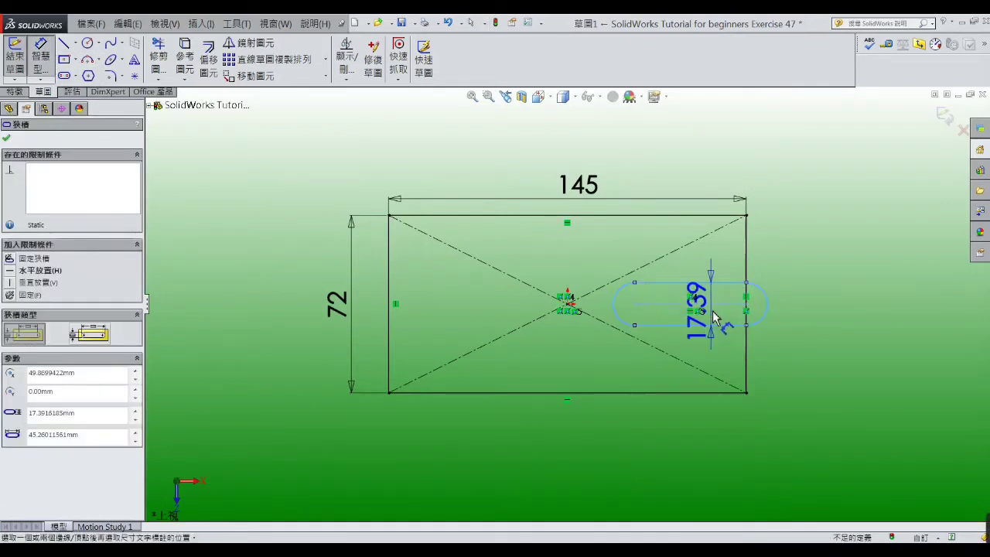
left_click(806, 304)
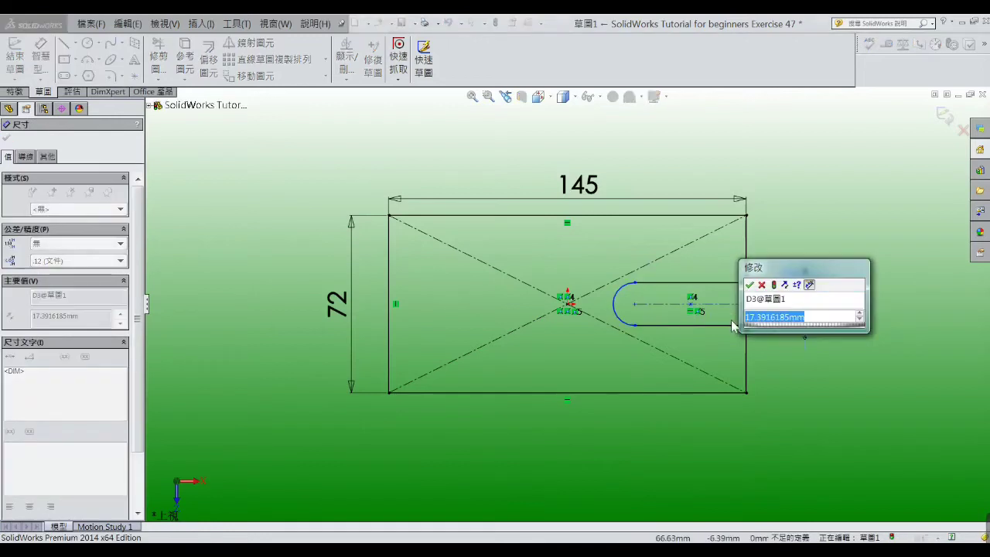
type("22")
key("Return")
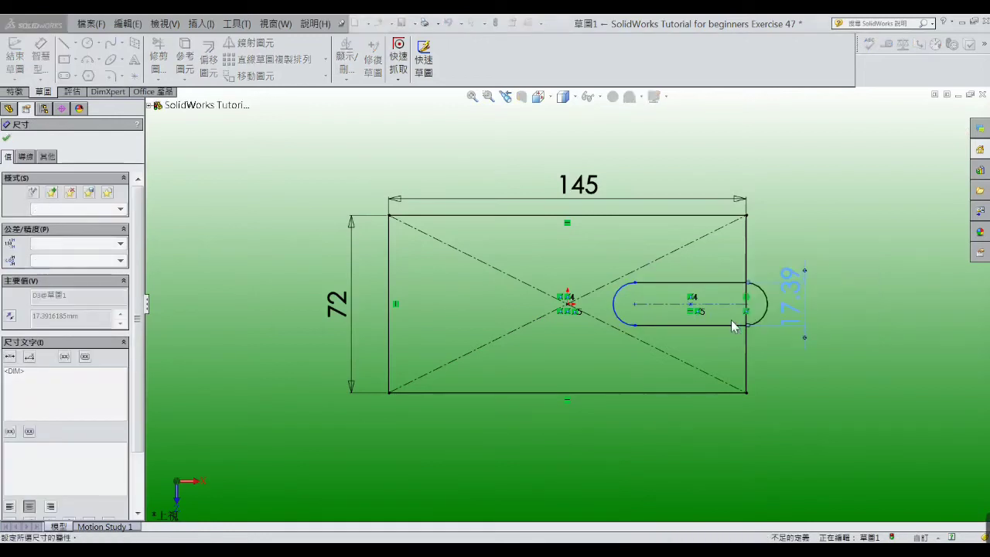
left_click(674, 332)
left_click(677, 375)
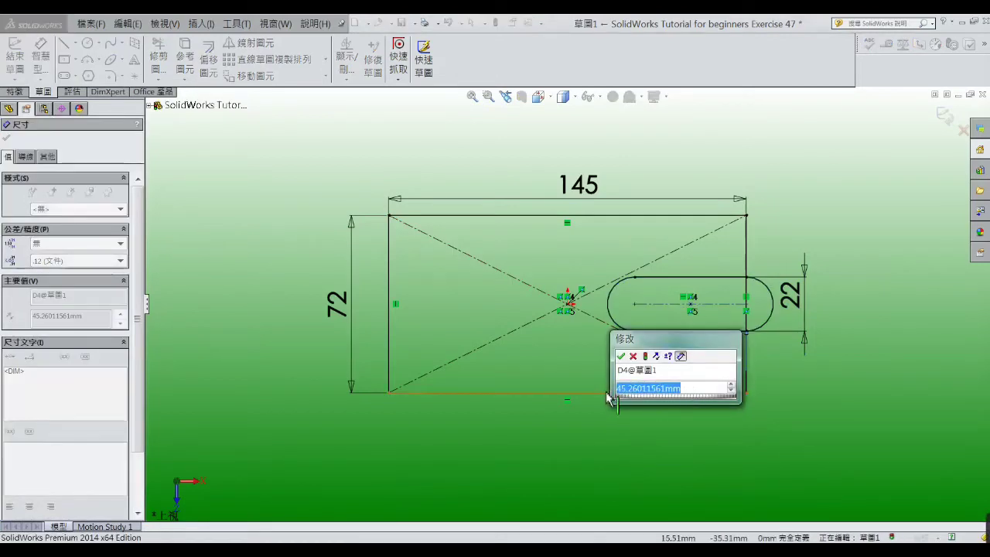
type("50")
key("Return")
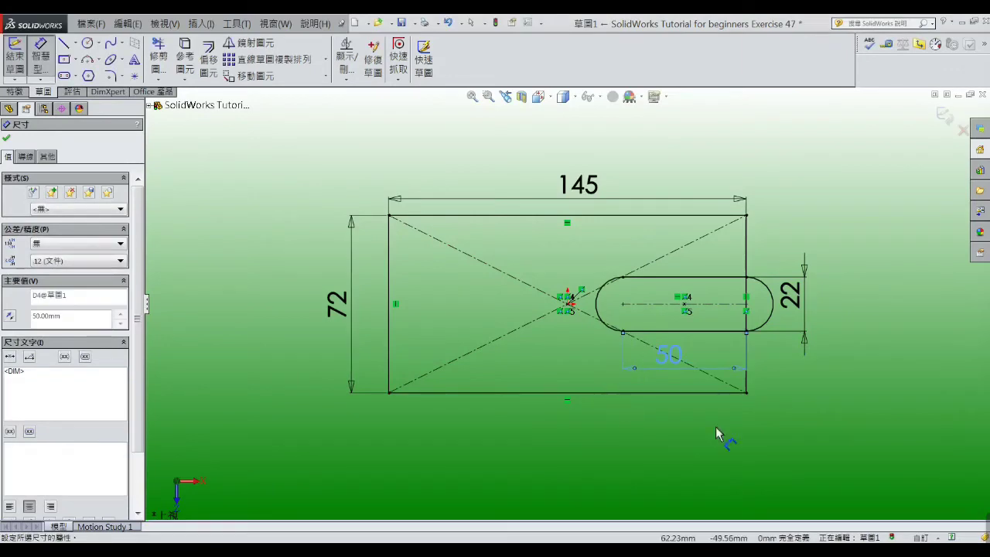
left_click(64, 44)
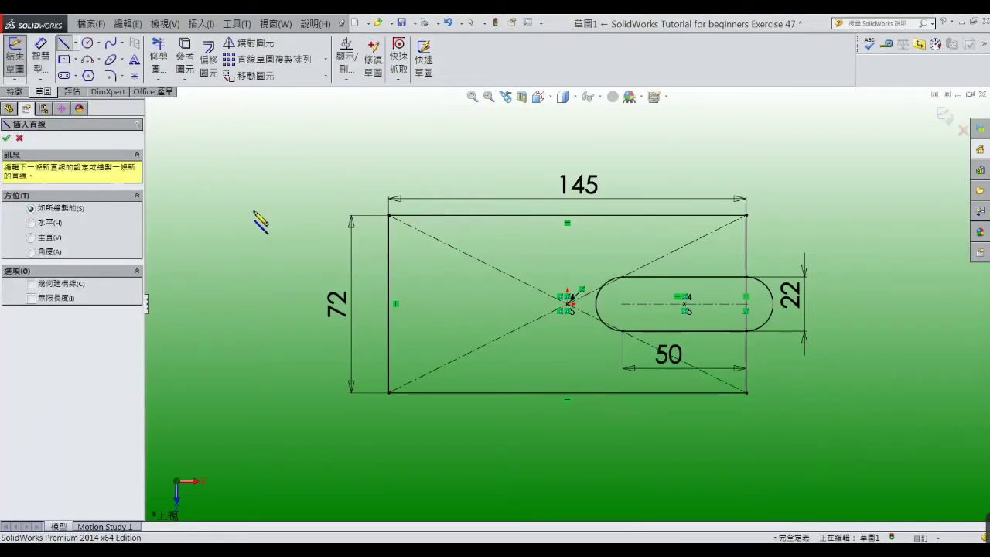
Draw a line from the rectangle's left edge across, then down to the bottom edge
left_click(388, 257)
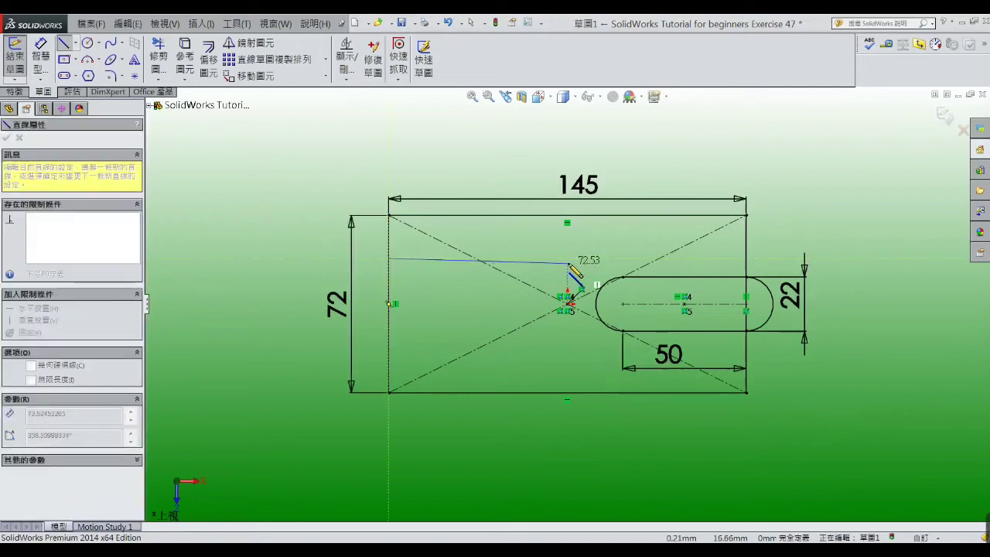
left_click(568, 257)
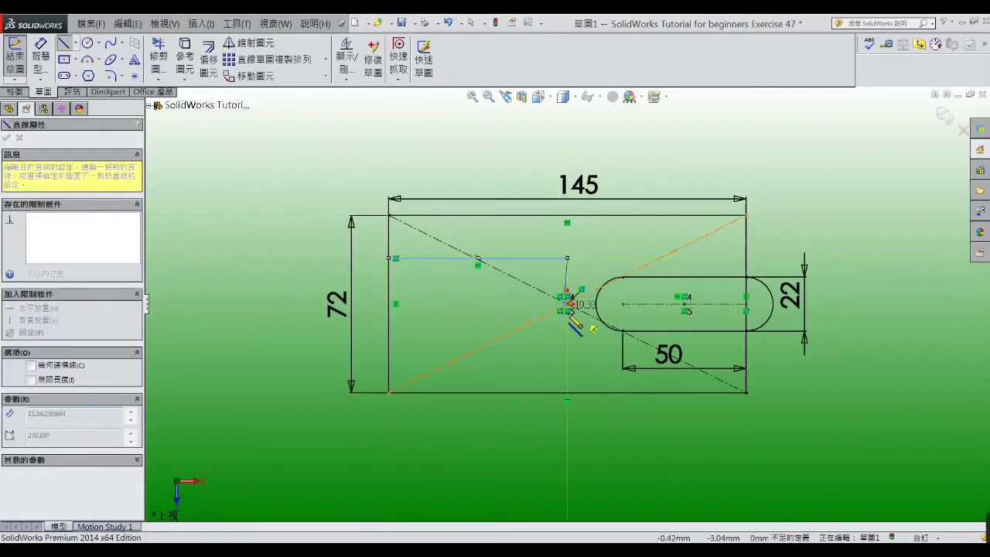
left_click(567, 392)
right_click(567, 392)
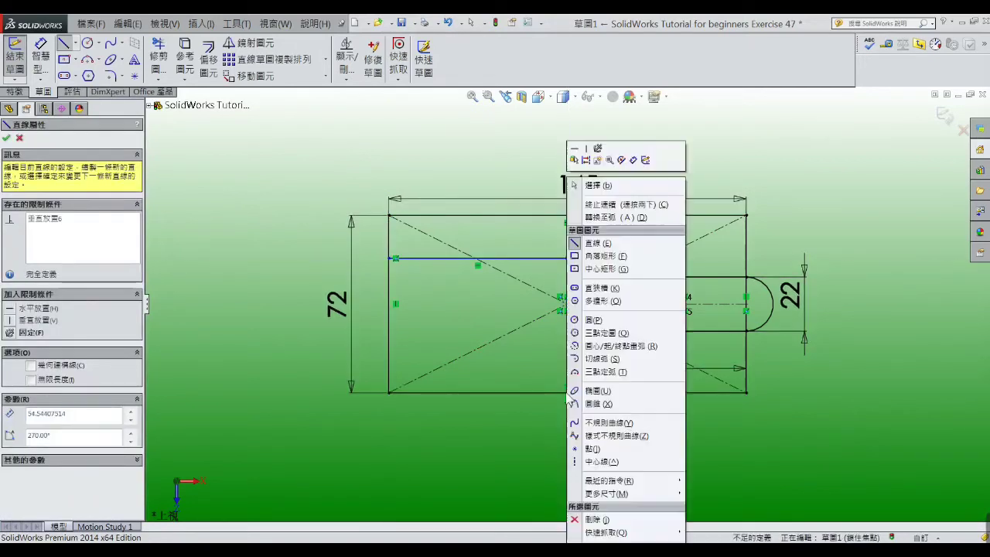
left_click(597, 184)
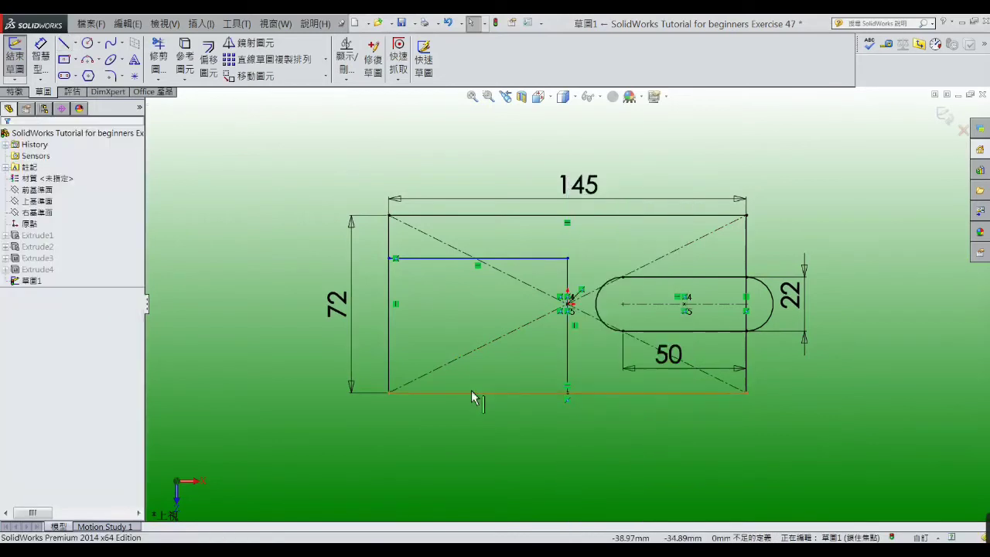
Delete the endpoint's midpoint relation and drag the vertical line slightly right toward the slot
left_click(568, 363)
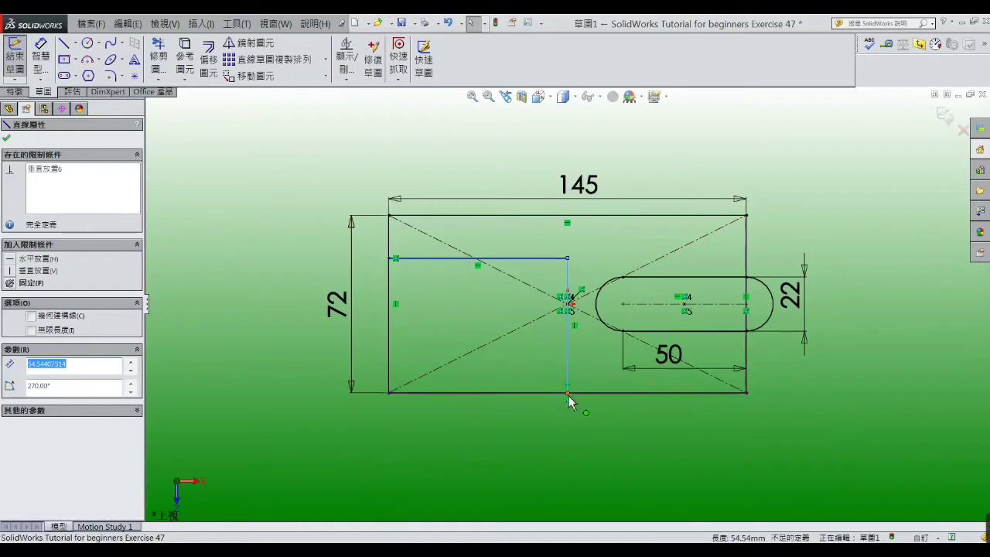
left_click(568, 392)
right_click(58, 168)
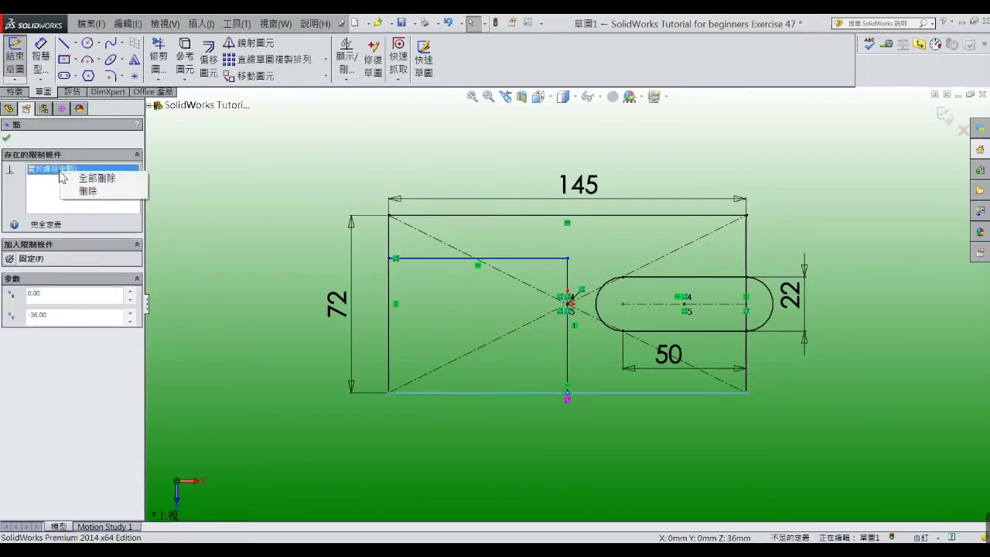
left_click(78, 192)
left_click(273, 203)
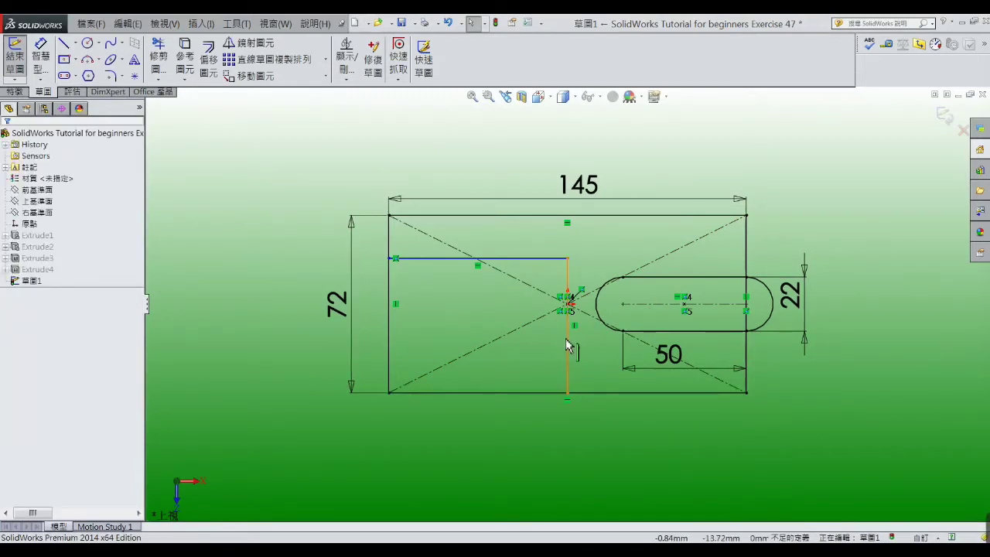
left_click_drag(570, 342, 585, 350)
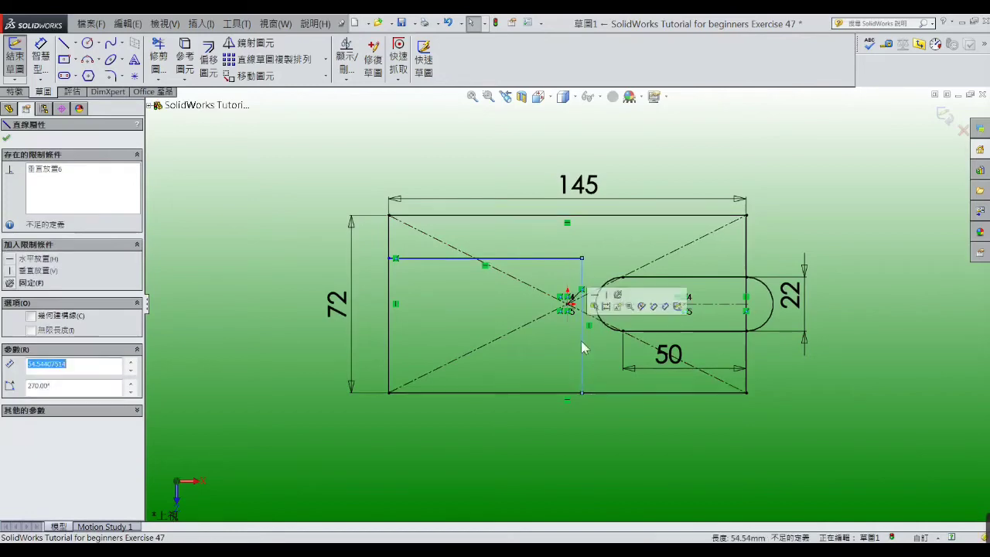
left_click(302, 325)
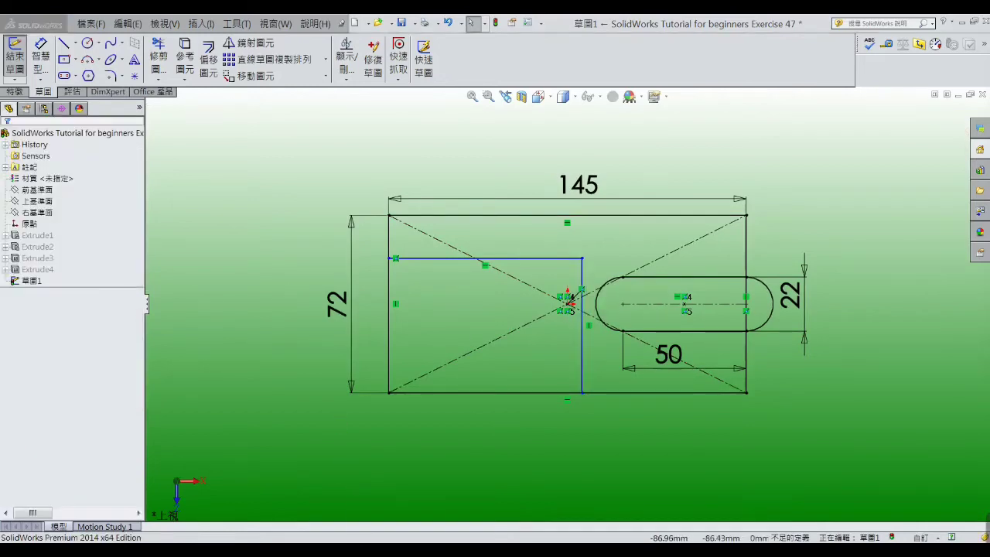
key("alt+Tab")
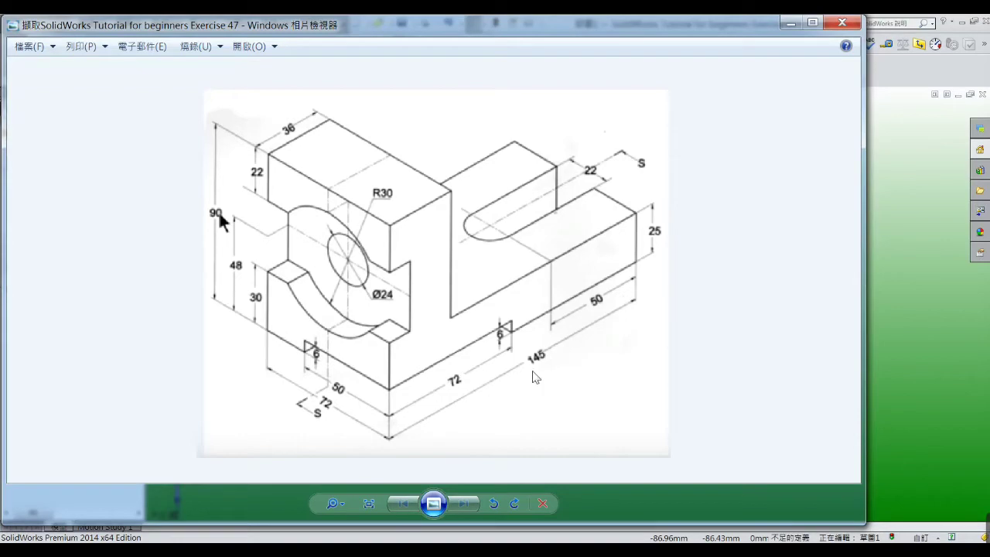
Dimension the vertical line 50 mm long
left_click(790, 25)
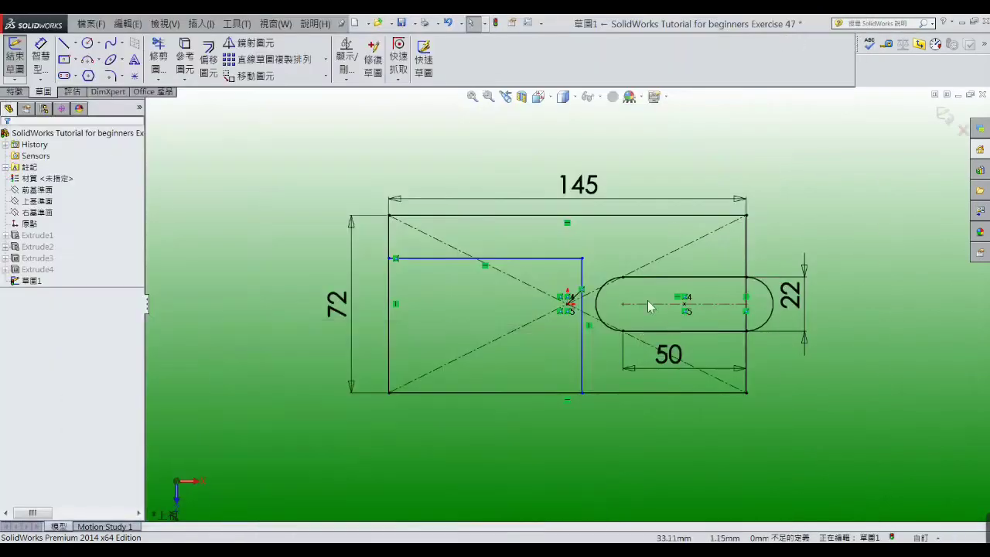
left_click(47, 65)
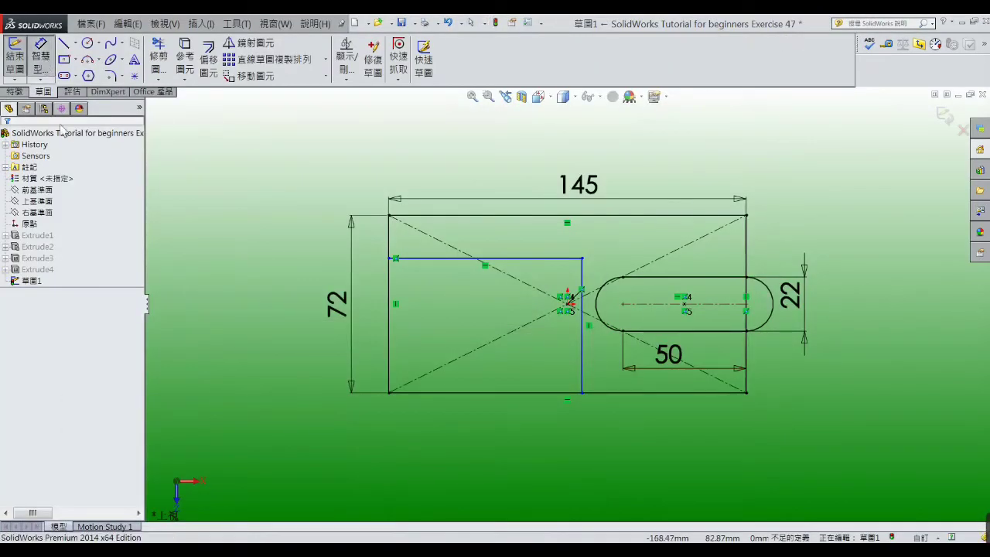
left_click(583, 352)
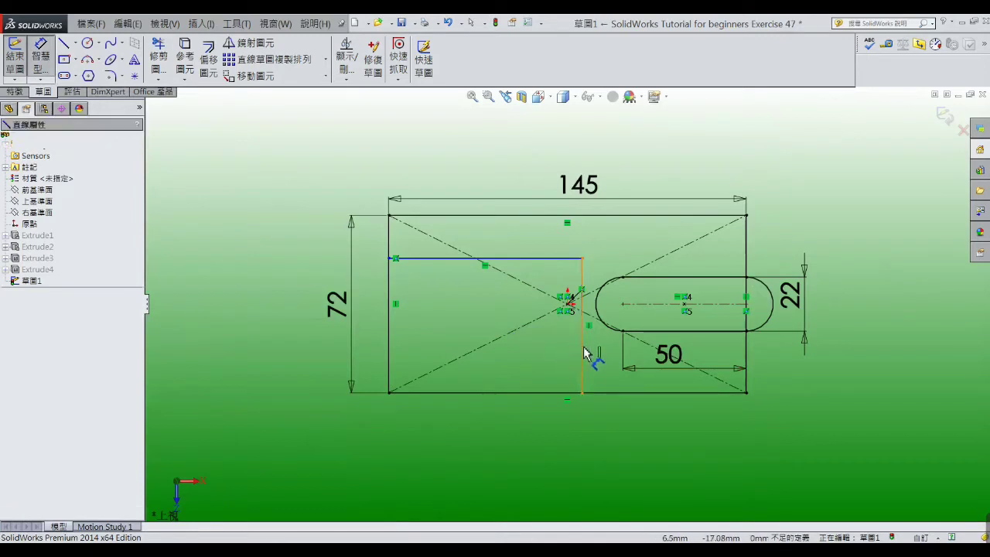
left_click(472, 325)
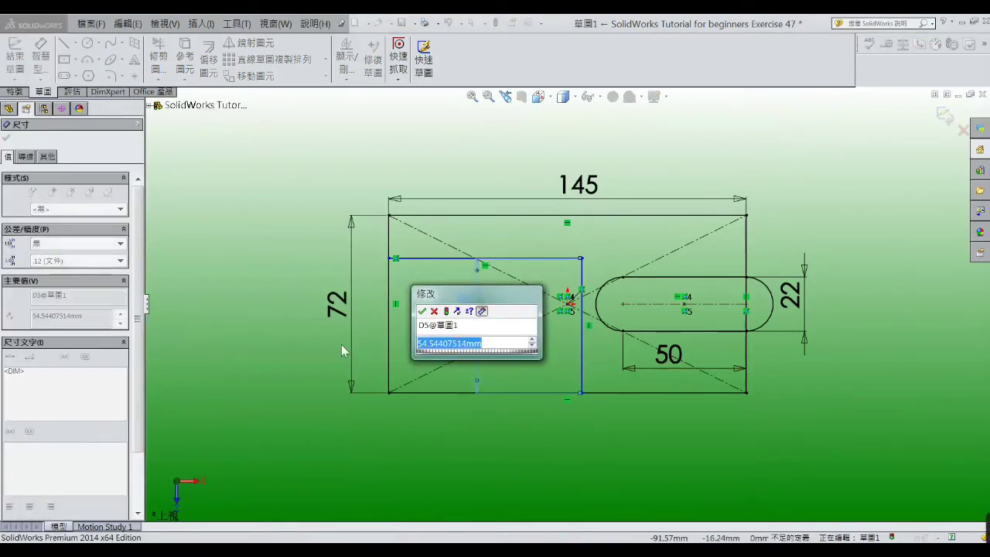
type("50")
key("Return")
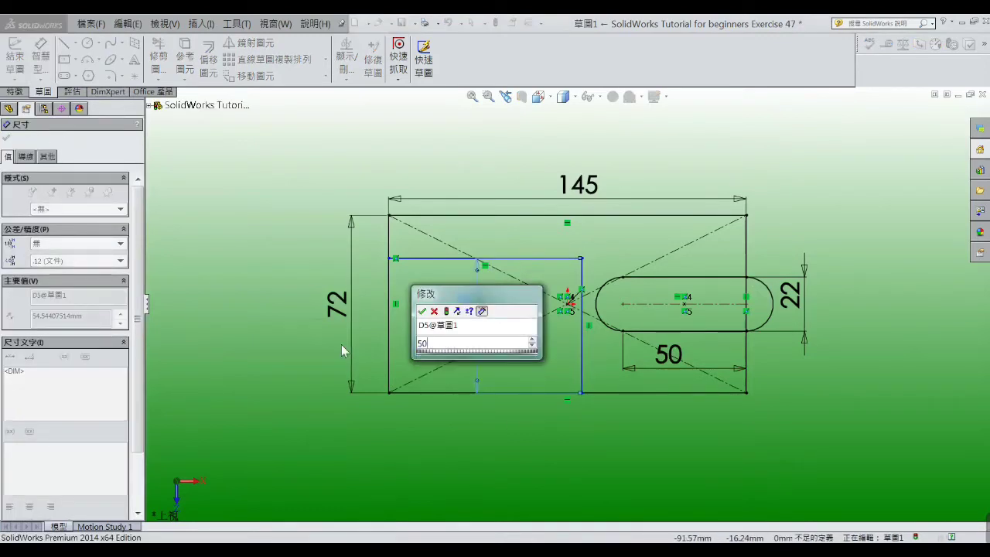
Dimension the top horizontal line 72 mm, then check and minimise the reference drawing
left_click(272, 365)
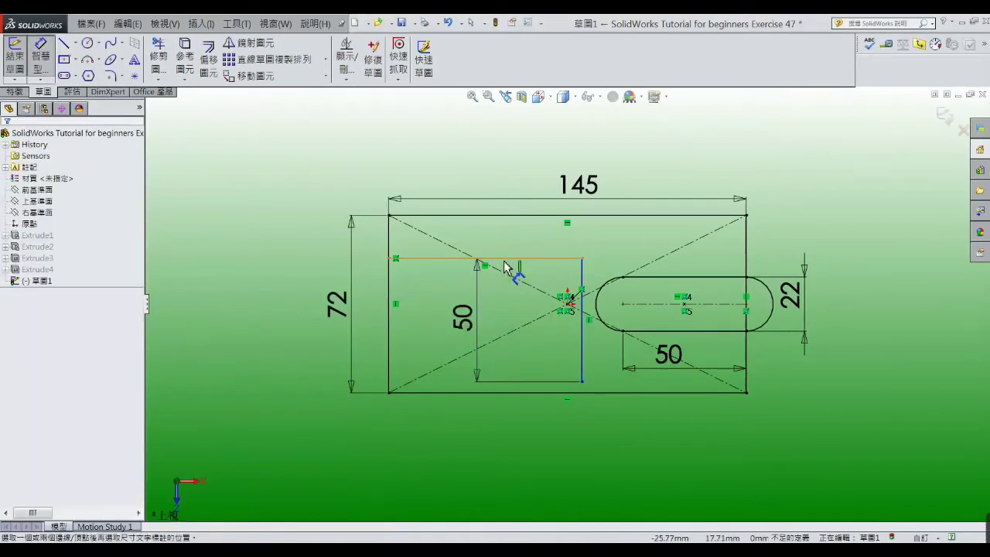
left_click(504, 266)
left_click(467, 444)
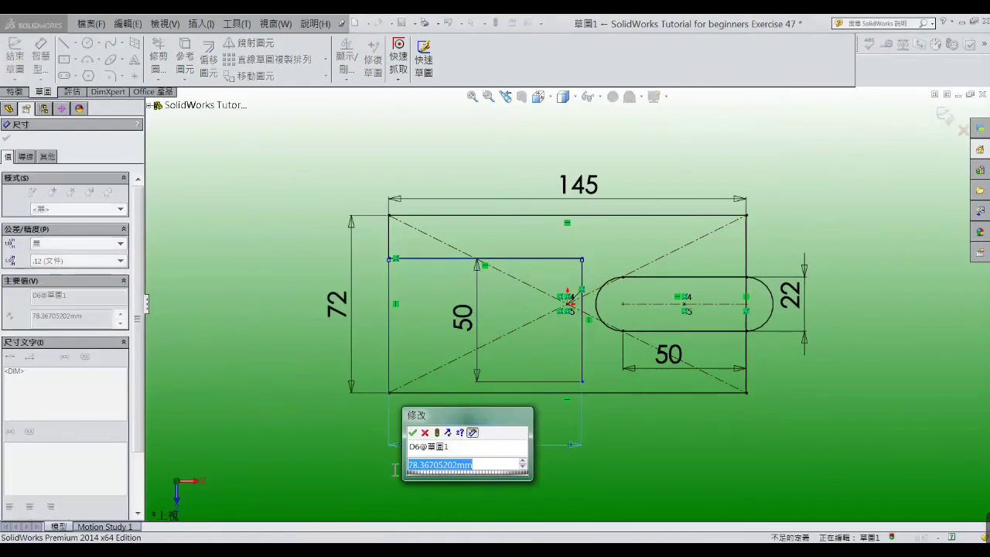
type("72")
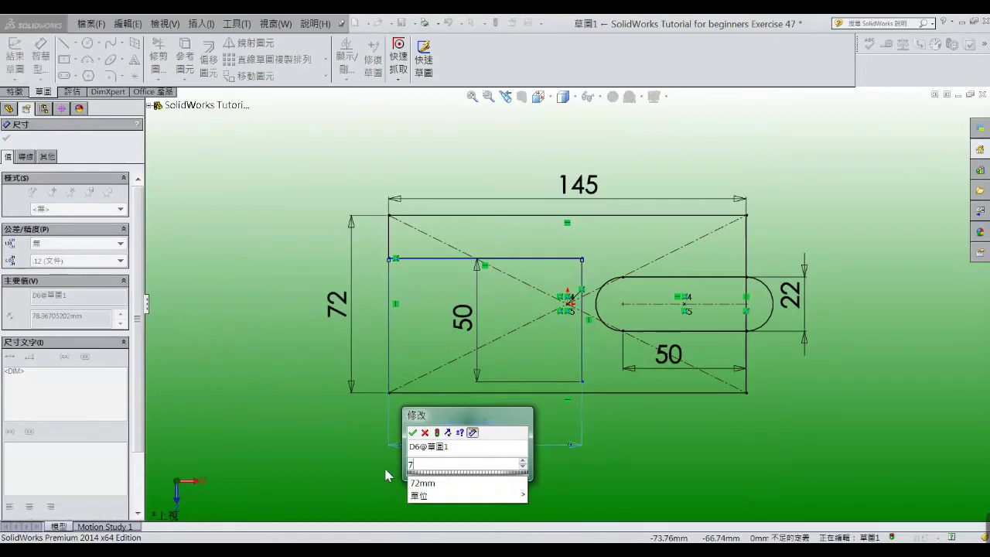
key("Return")
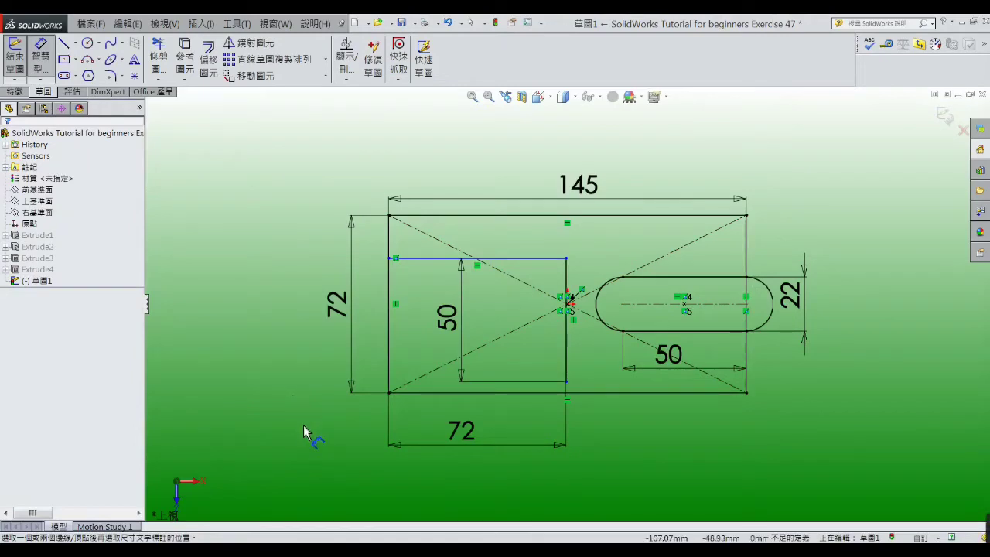
left_click(409, 464)
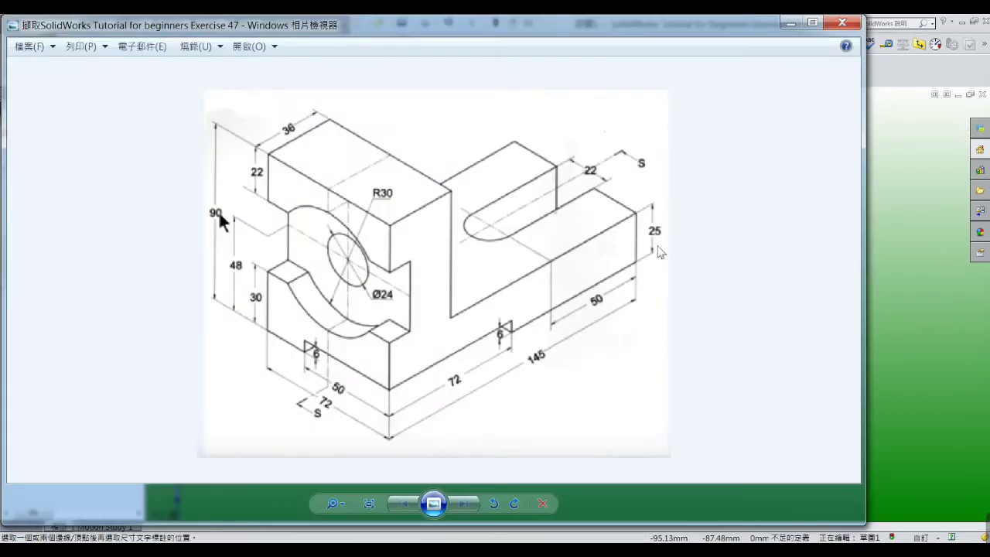
left_click(793, 27)
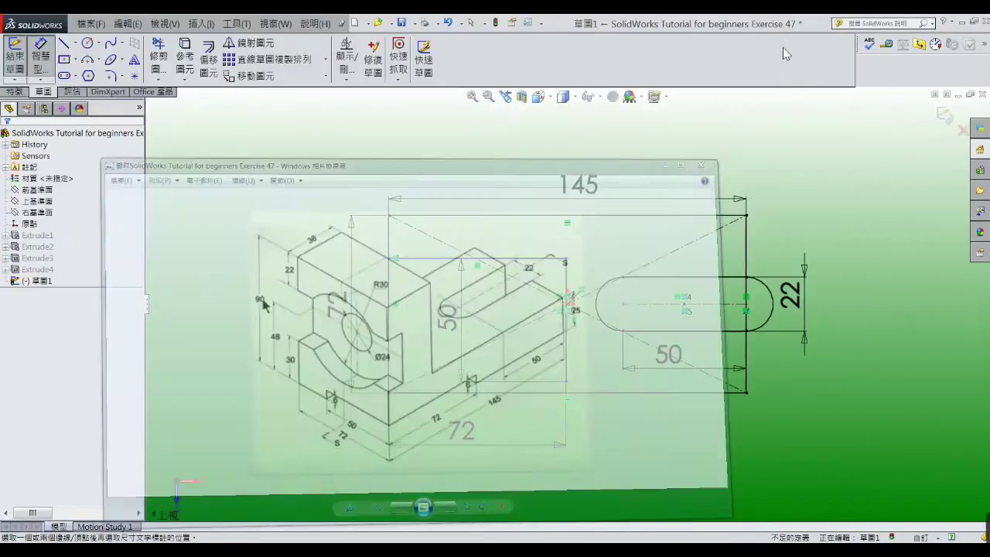
Boss-extrude the sketch region outside the slot 25 mm deep
left_click(15, 92)
left_click(17, 58)
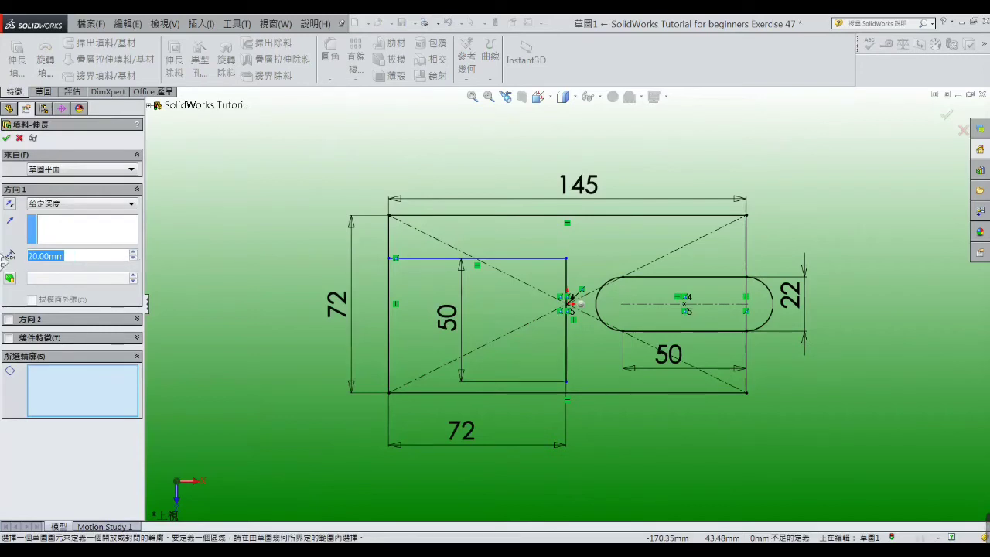
type("25")
key("Return")
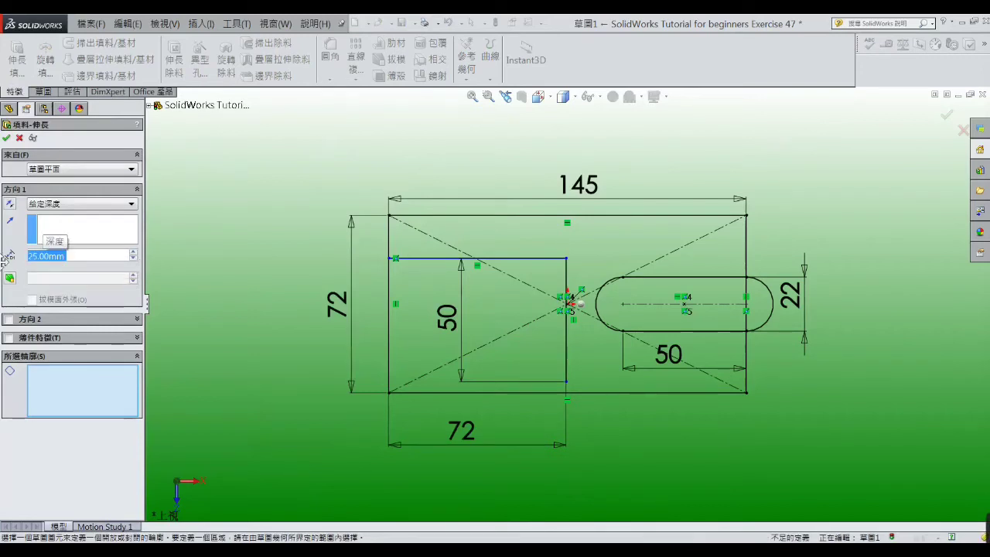
left_click(456, 348)
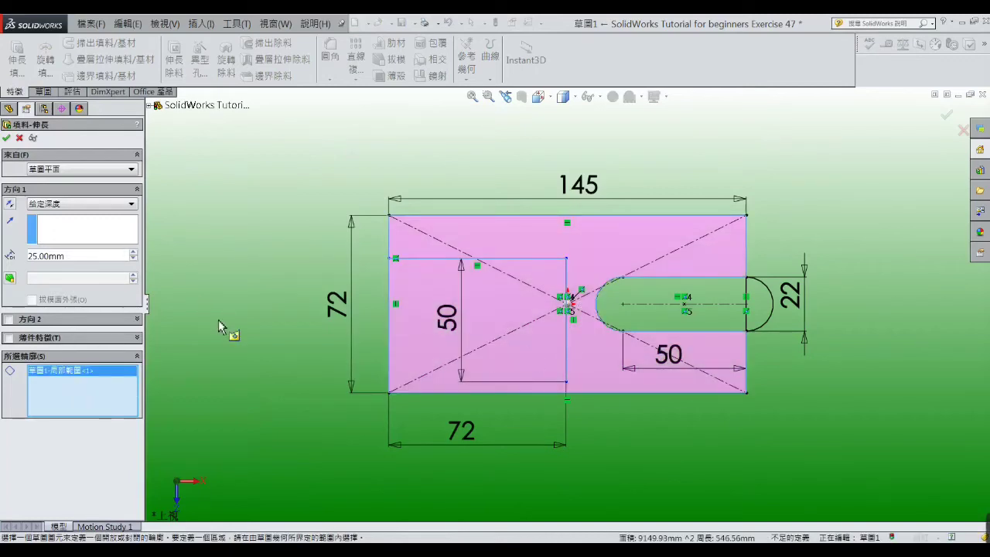
middle_click_drag(218, 320, 237, 202)
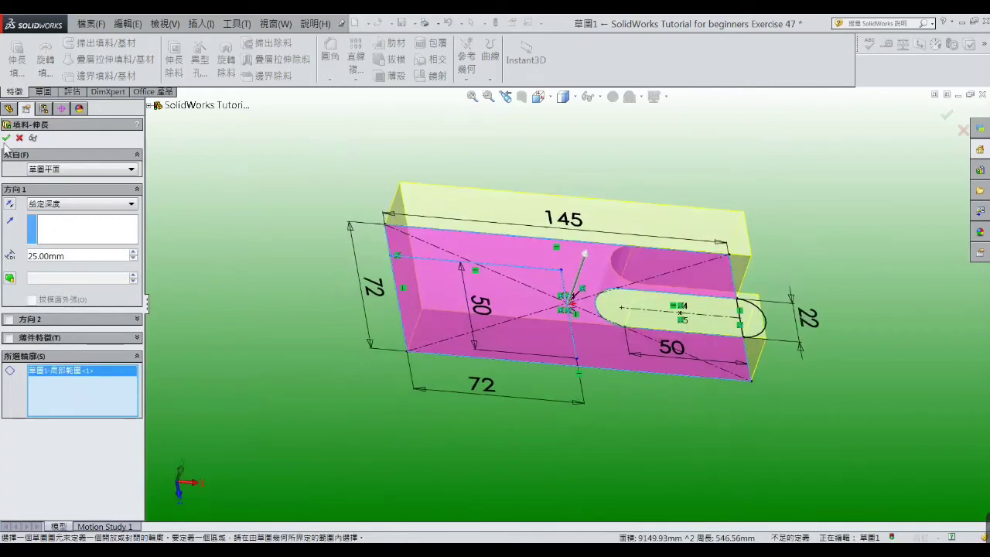
key("Return")
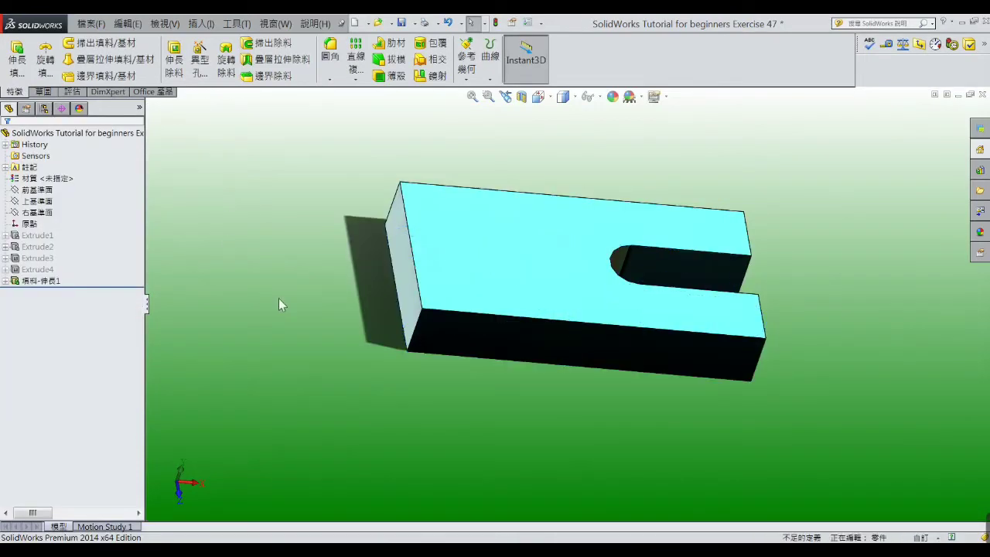
Start a sketch on the plate's top face and convert Sketch1's edges into it
mouse_move(278, 297)
middle_mouse_down()
mouse_move(244, 292)
mouse_move(261, 219)
mouse_move(258, 242)
middle_mouse_up()
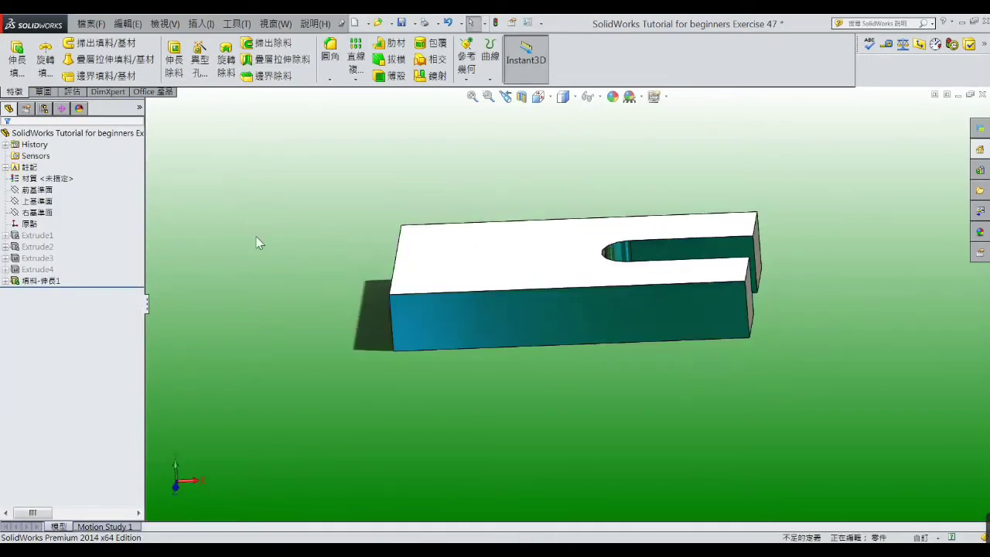
middle_click_drag(380, 351, 386, 228)
left_click(477, 325)
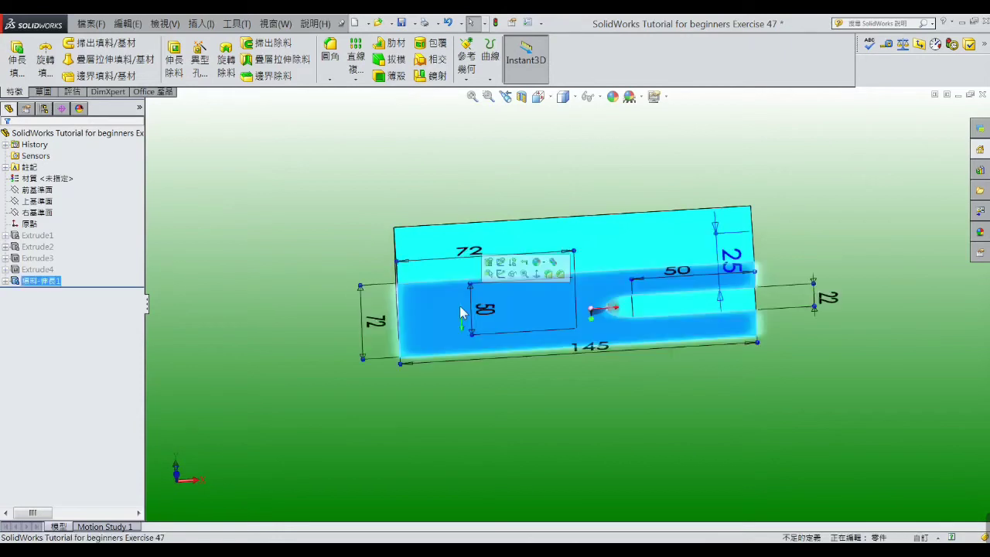
left_click(500, 274)
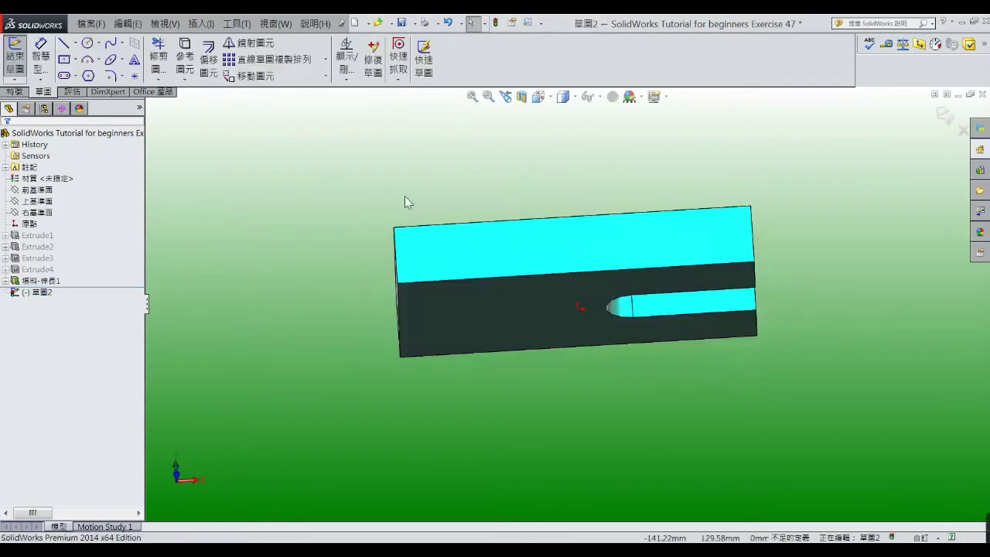
left_click_drag(59, 276, 9, 285)
left_click(6, 280)
left_click(45, 291)
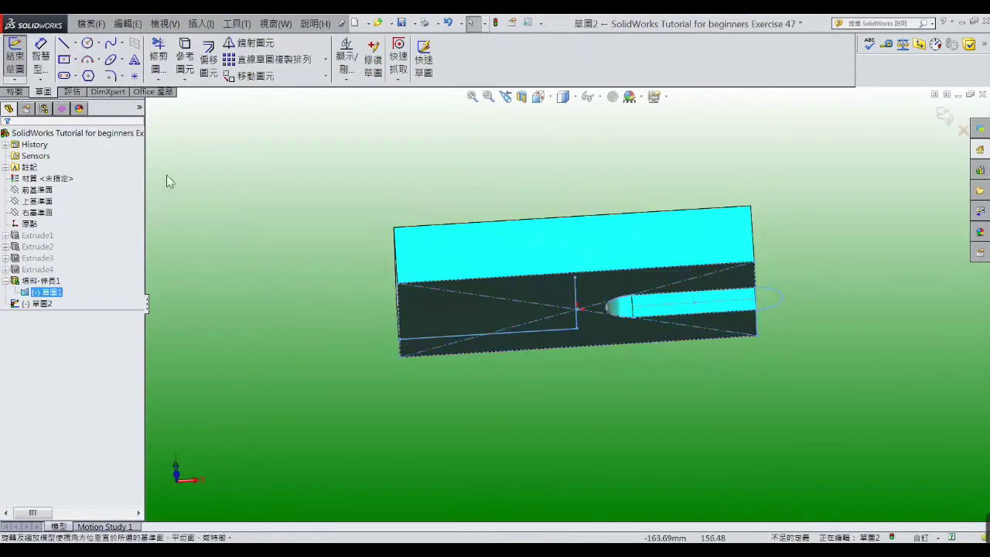
left_click(185, 51)
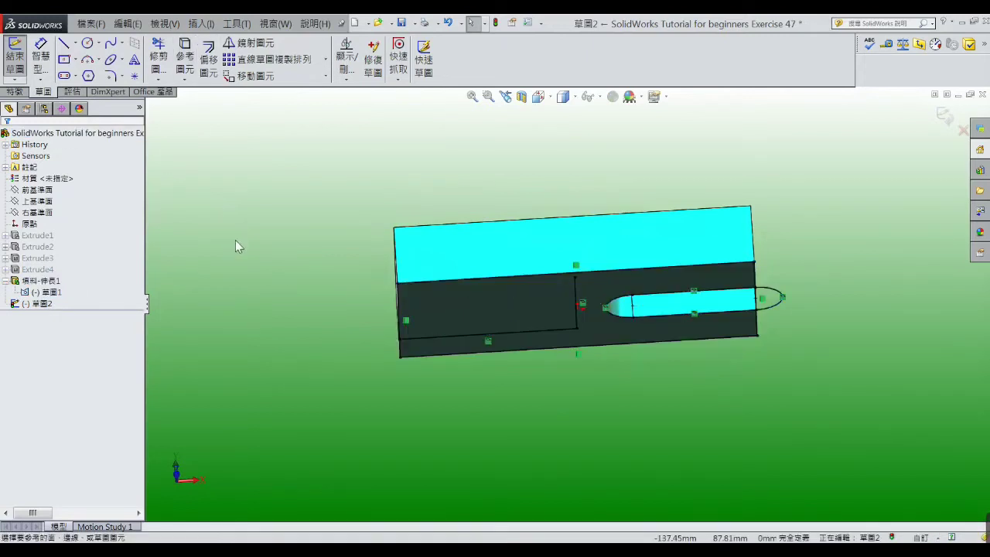
left_click(20, 94)
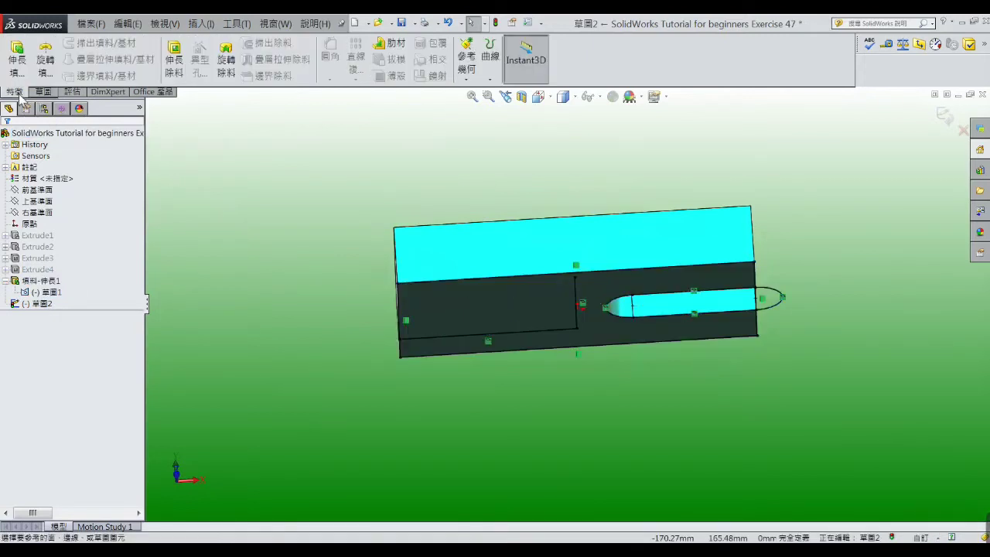
left_click(174, 58)
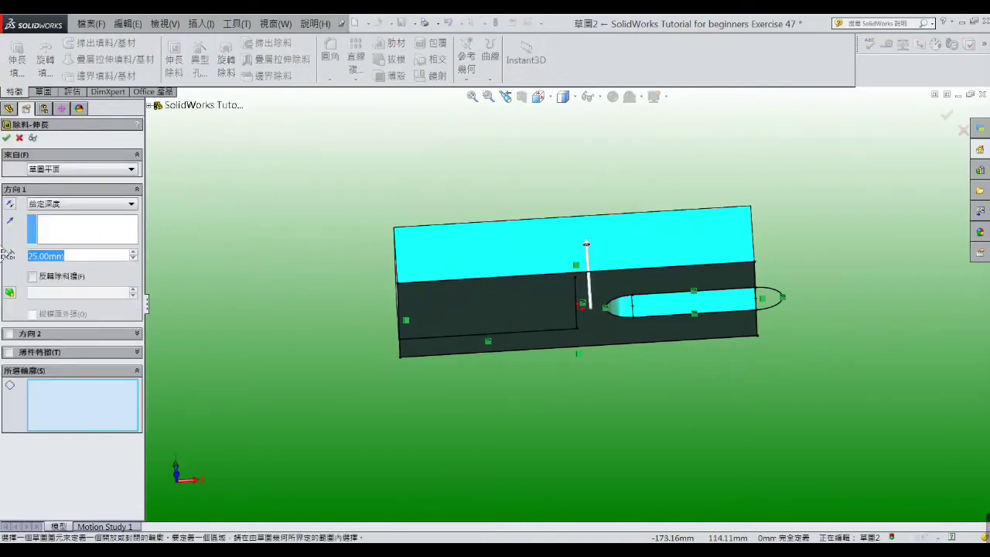
type("6")
key("Return")
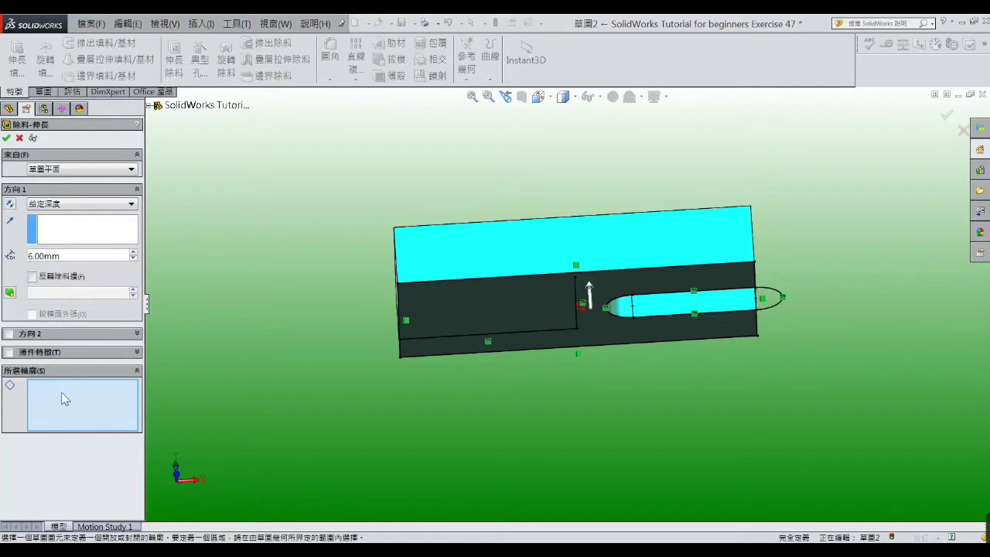
left_click(438, 318)
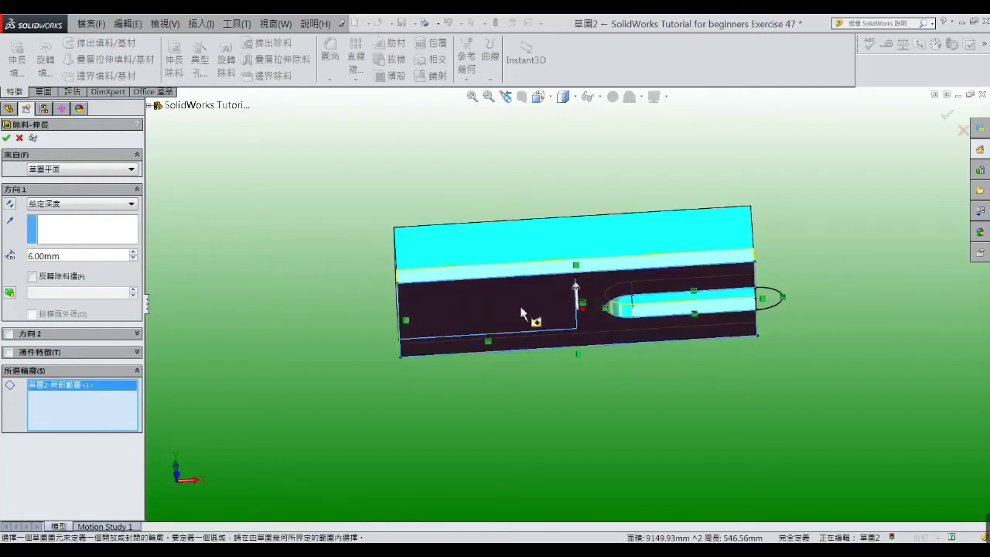
middle_click_drag(519, 306, 523, 185)
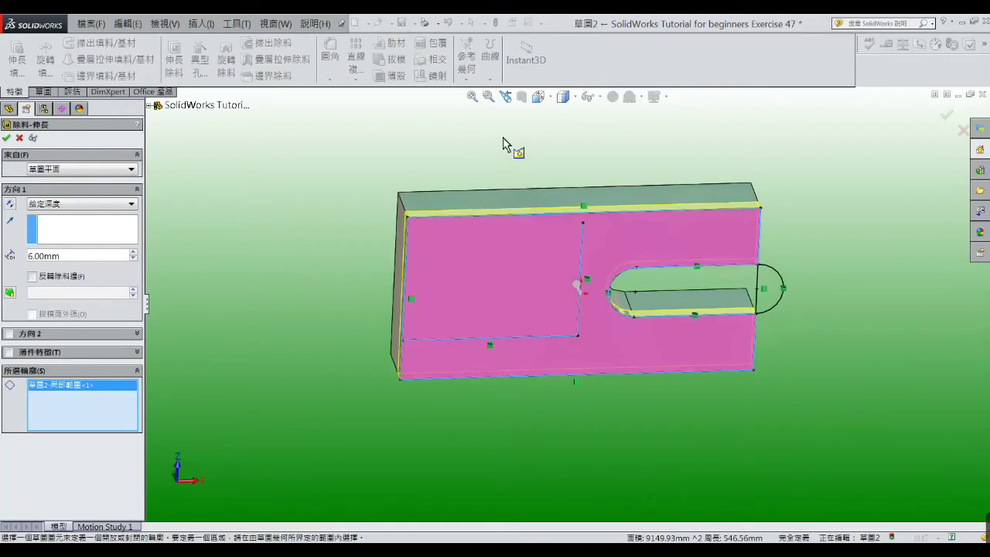
middle_click_drag(489, 257, 490, 215)
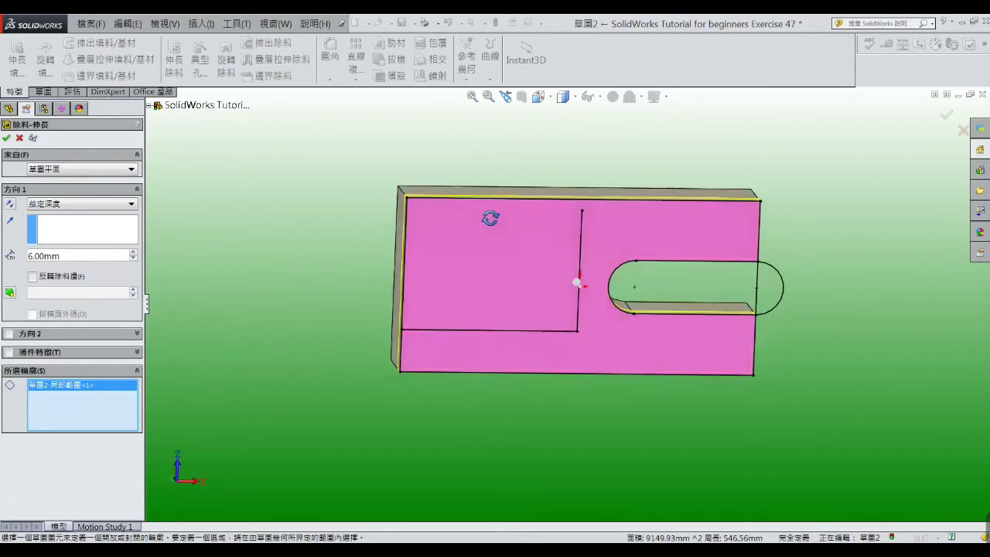
left_click(18, 139)
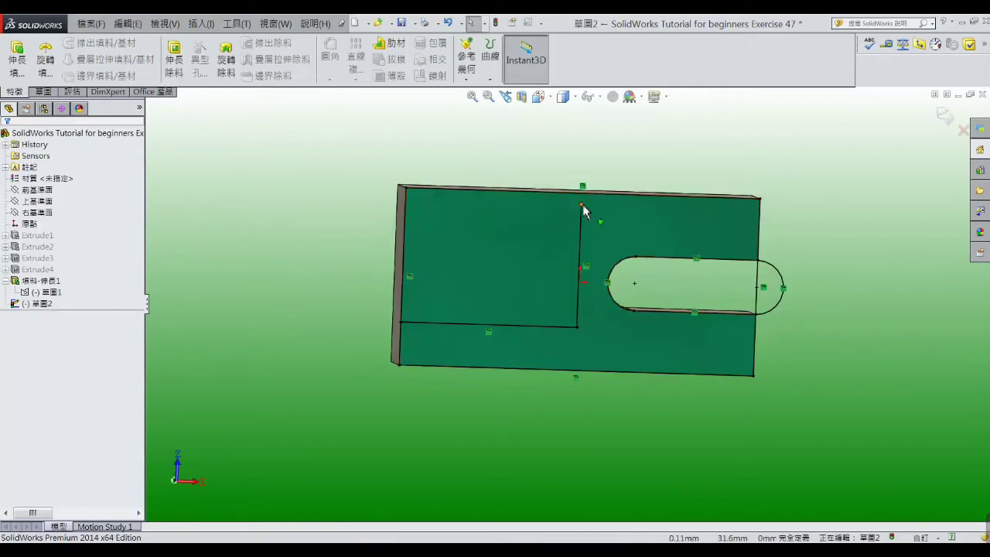
Drag the vertical line's top endpoint onto the plate's top edge, accepting the over-define warning
left_click_drag(582, 204, 586, 192)
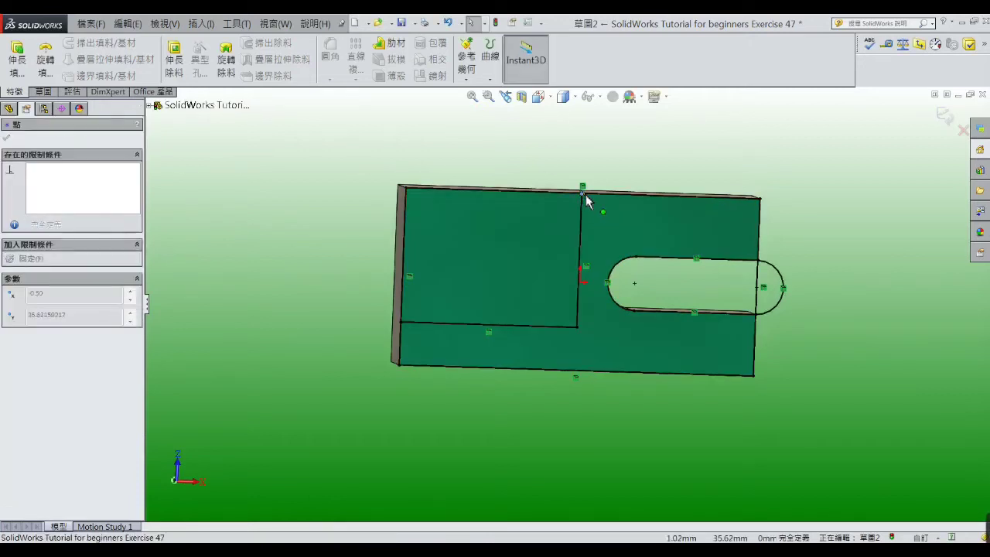
left_click(586, 193)
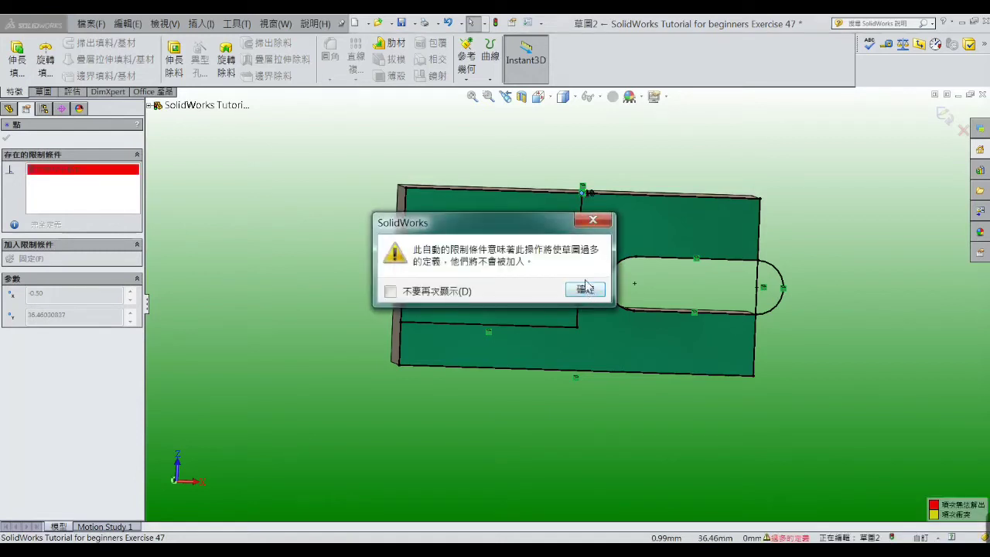
left_click(586, 291)
scroll(587, 216, "down", 3)
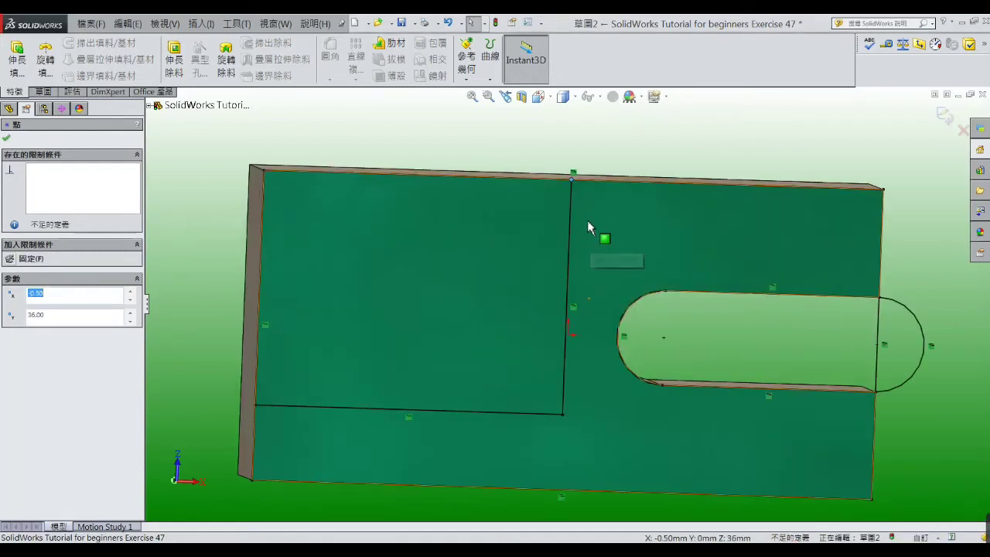
middle_click_drag(587, 255, 582, 343)
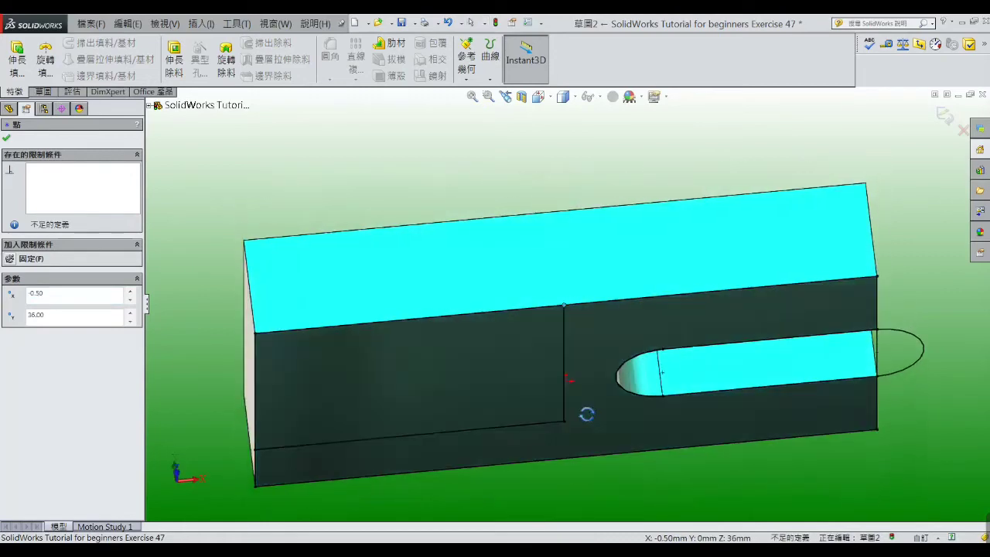
scroll(591, 352, "up", 5)
key("Escape")
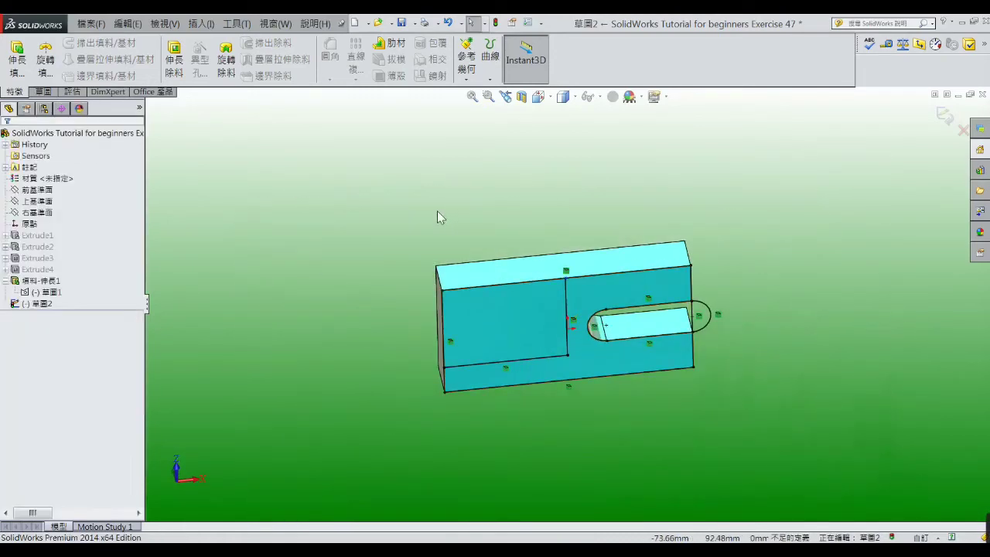
Extrude-cut Sketch2's left rectangular region 6 mm deep into the plate
left_click(174, 55)
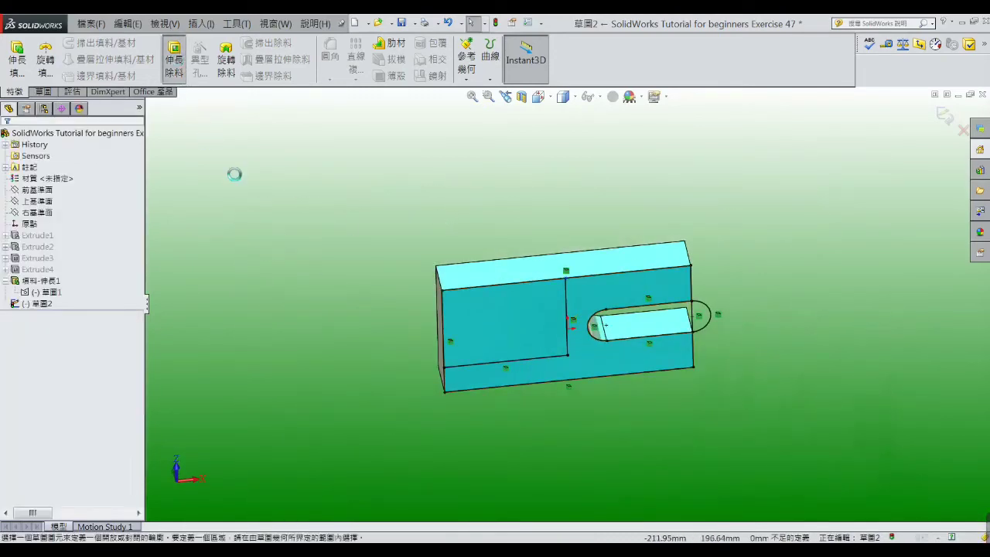
left_click(486, 317)
left_click_drag(76, 256, 4, 258)
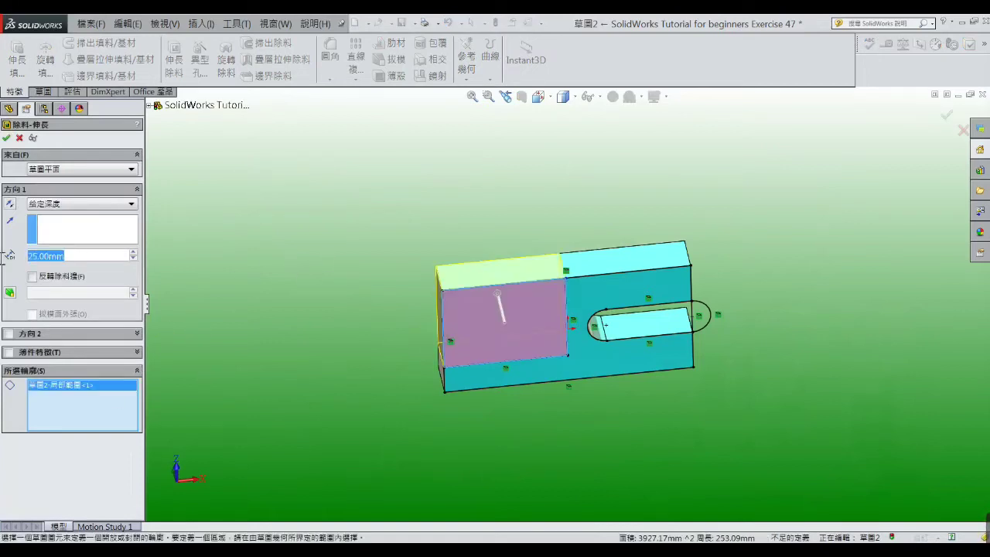
type("6")
key("Return")
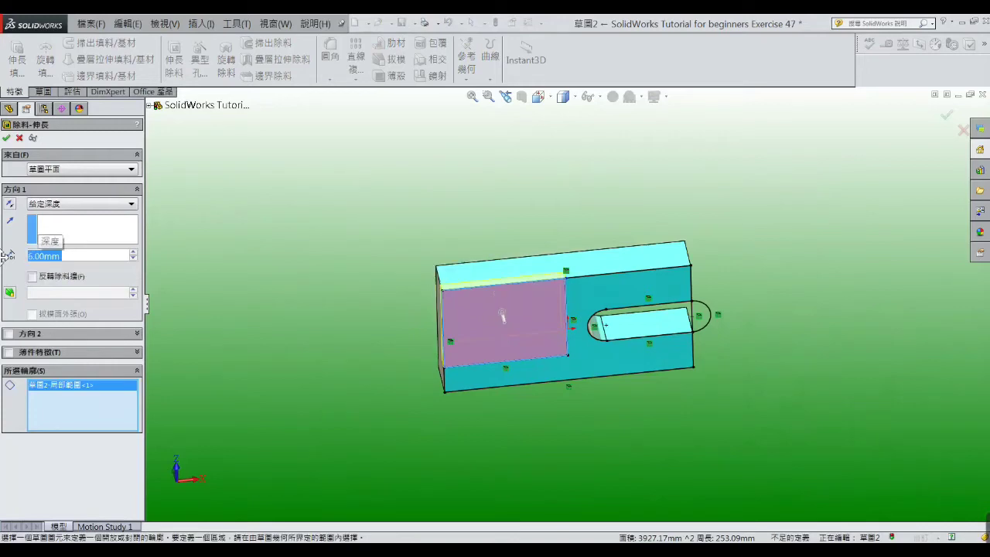
left_click(6, 138)
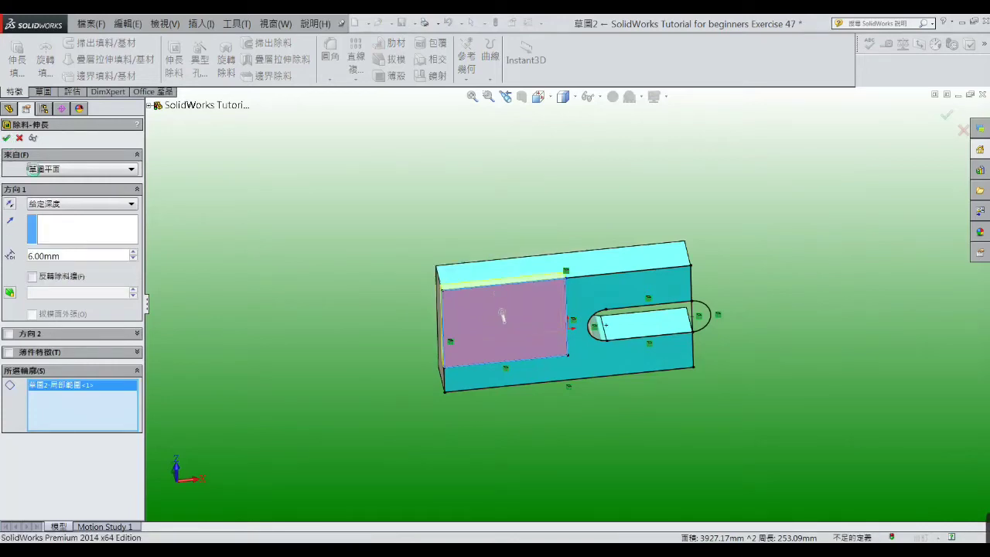
mouse_move(287, 306)
middle_mouse_down()
mouse_move(302, 453)
mouse_move(340, 433)
mouse_move(319, 396)
mouse_move(310, 448)
middle_mouse_up()
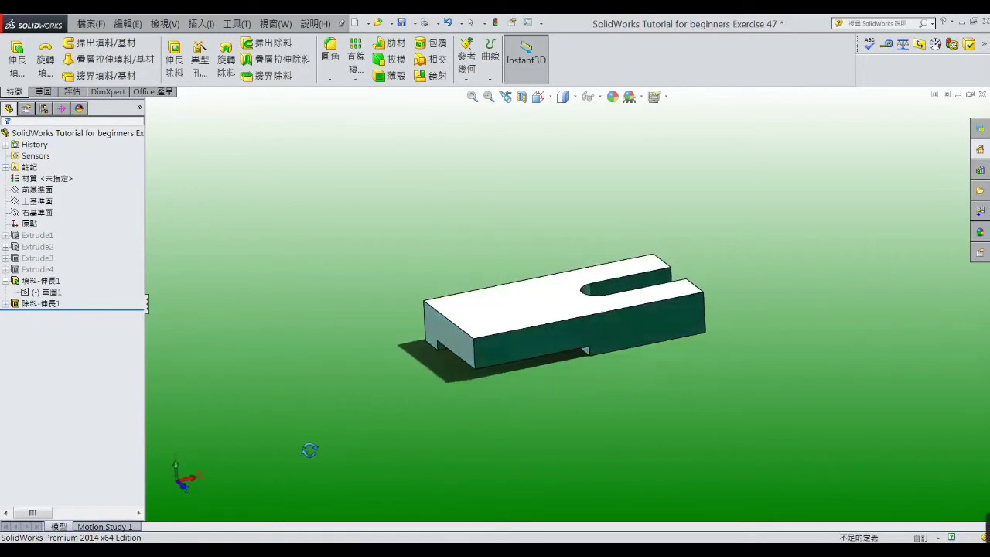
Measure the stepped cut's edge at 72 mm, then rotate and select the base's end face
key("ctrl+7")
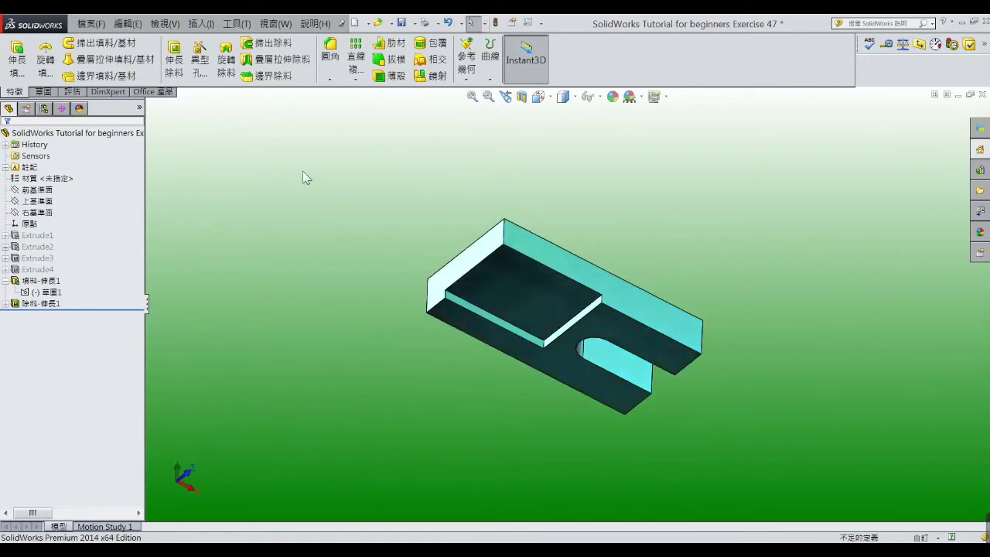
left_click(886, 44)
left_click(570, 297)
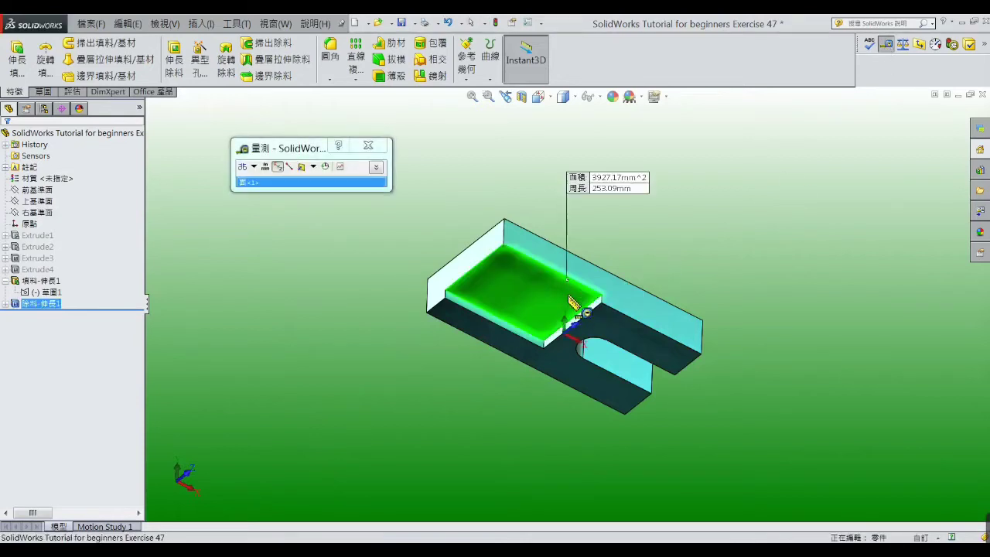
left_click(643, 267)
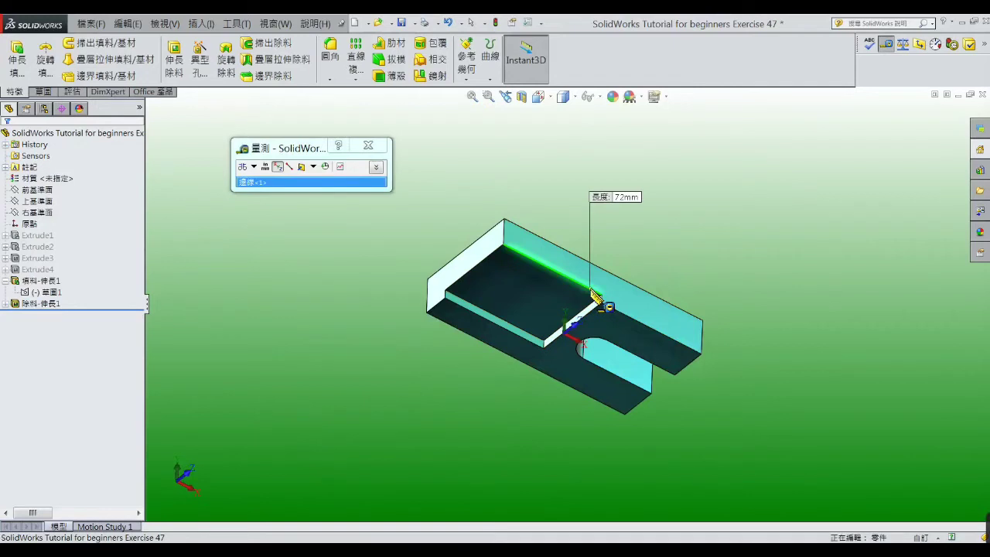
left_click(368, 145)
middle_click_drag(434, 182, 453, 272)
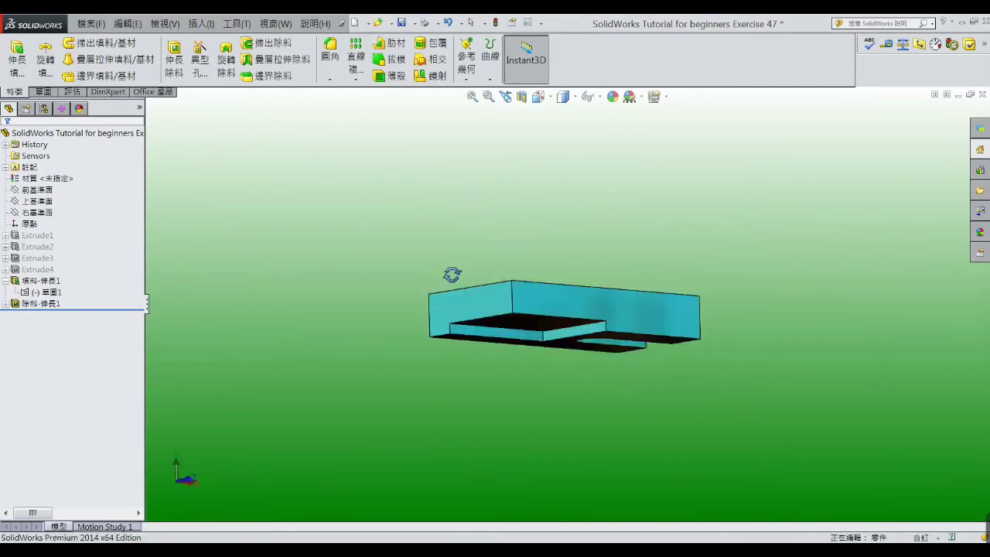
right_click(389, 226)
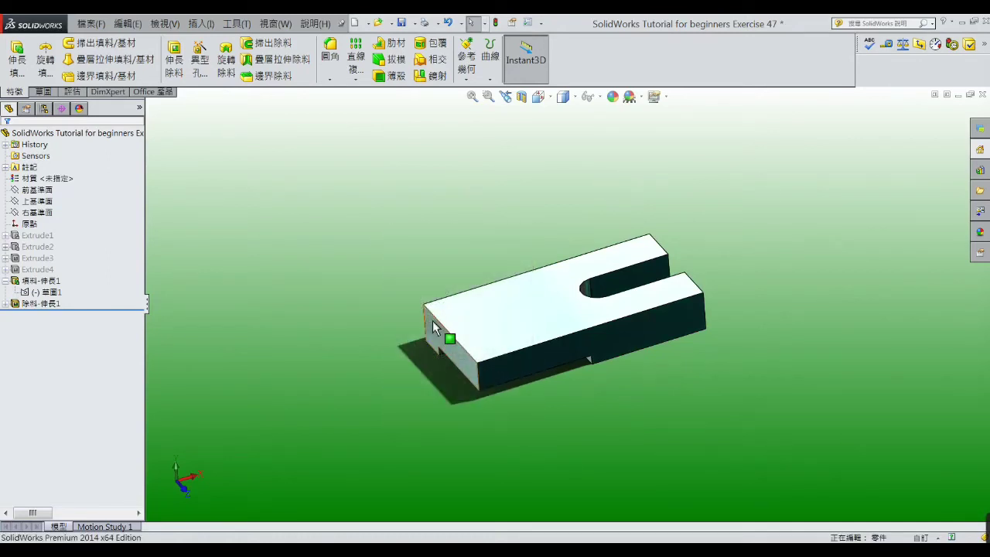
left_click(432, 320)
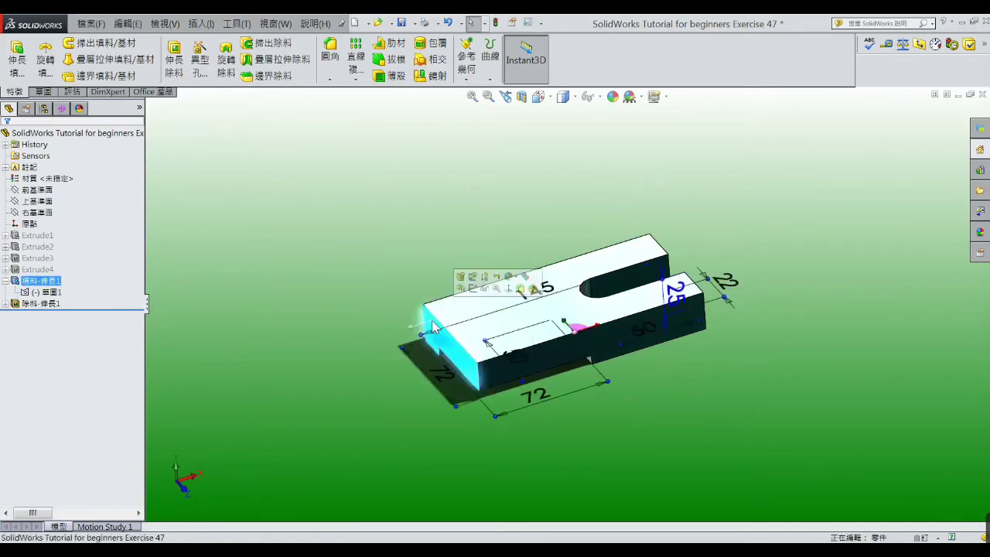
Sketch on the end face, viewed Normal To, and draw a corner rectangle standing on the base
left_click(473, 289)
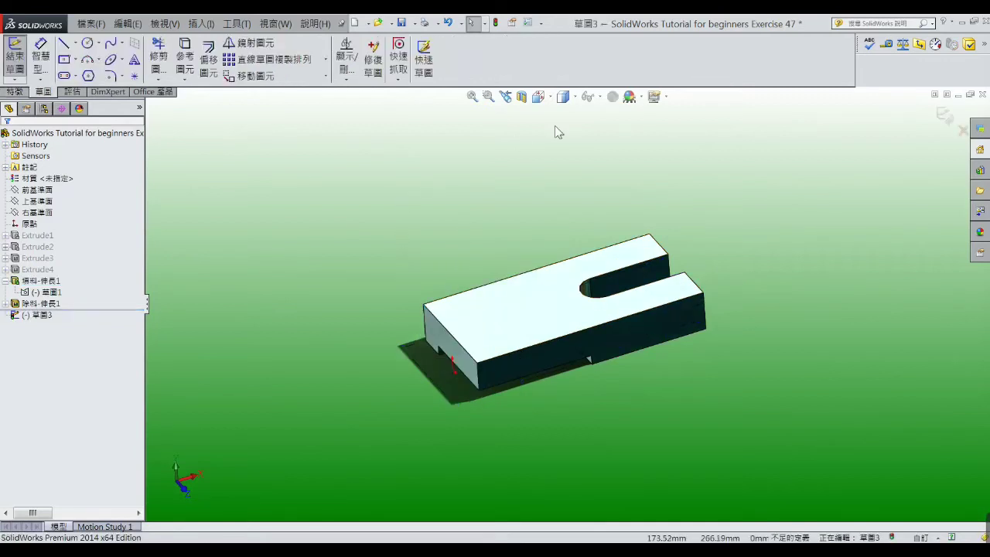
left_click(539, 96)
left_click(599, 163)
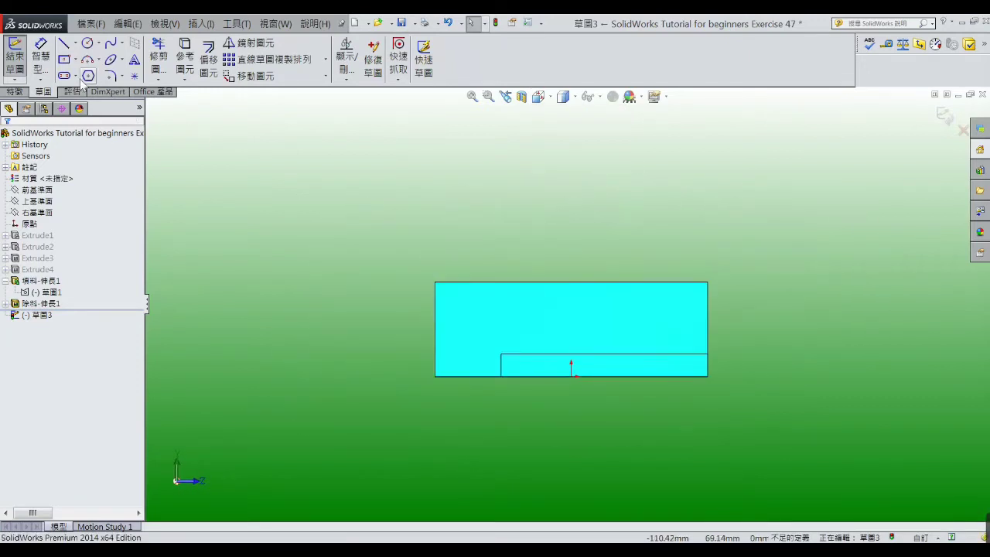
left_click(65, 60)
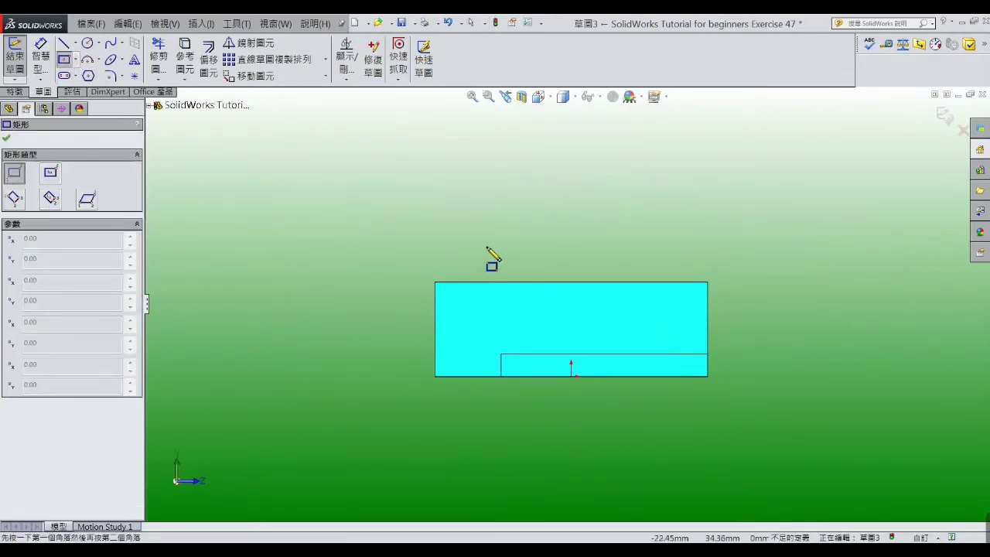
left_click(435, 283)
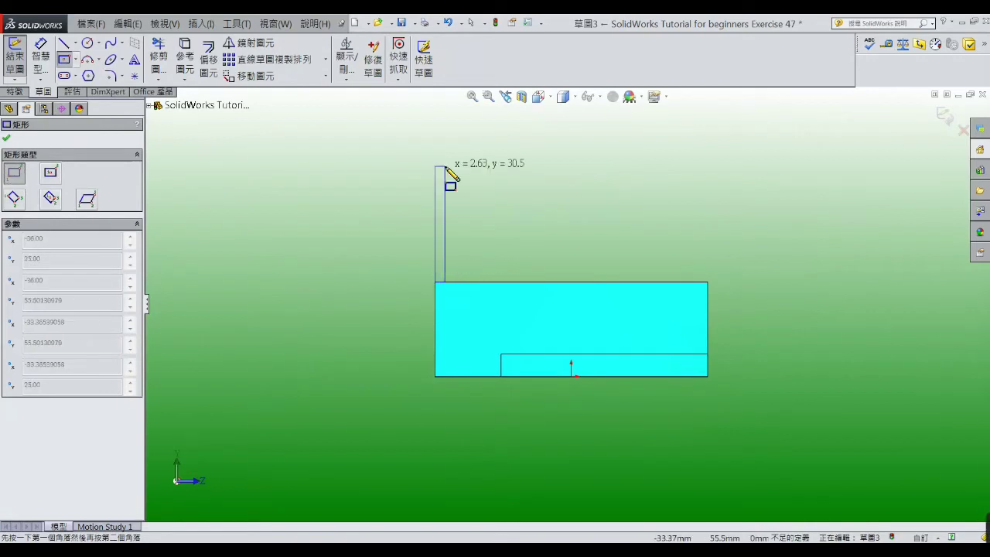
left_click(696, 146)
right_click(696, 146)
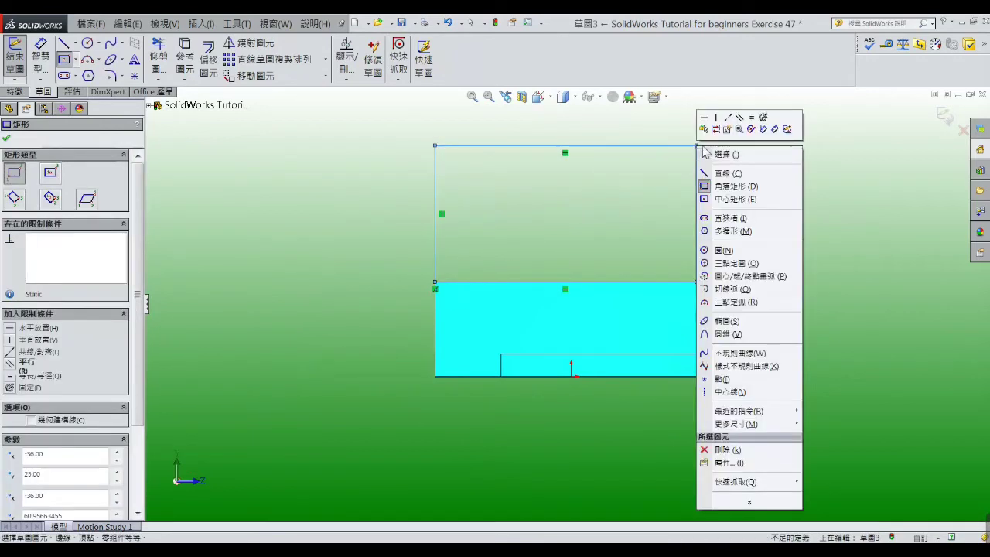
key("Escape")
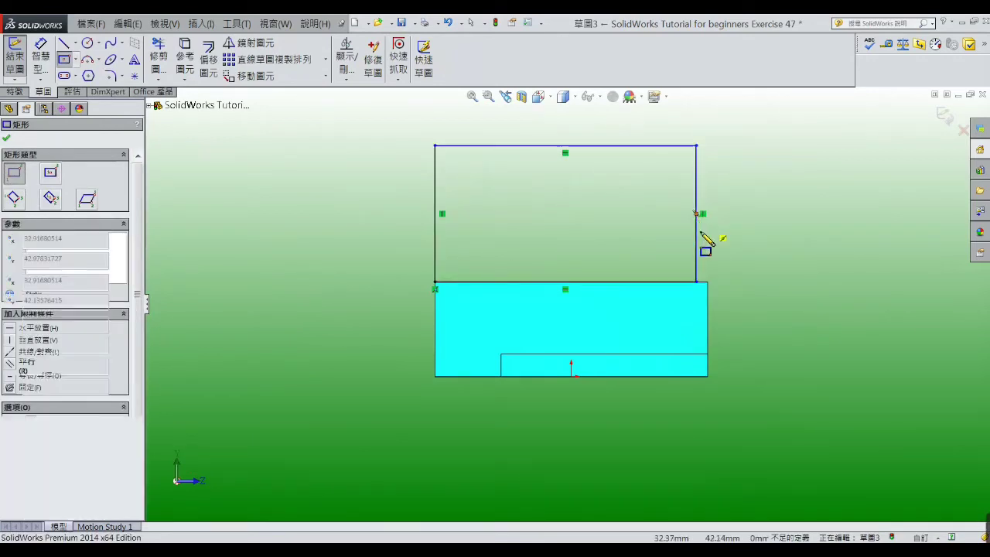
key("Escape")
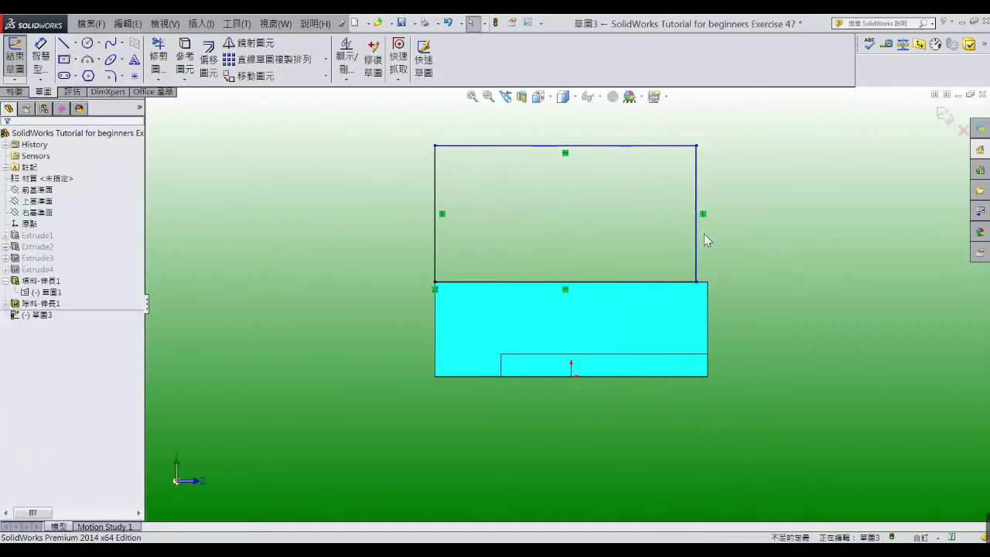
Make the rectangle's right side collinear with the base's right edge
left_click(696, 246)
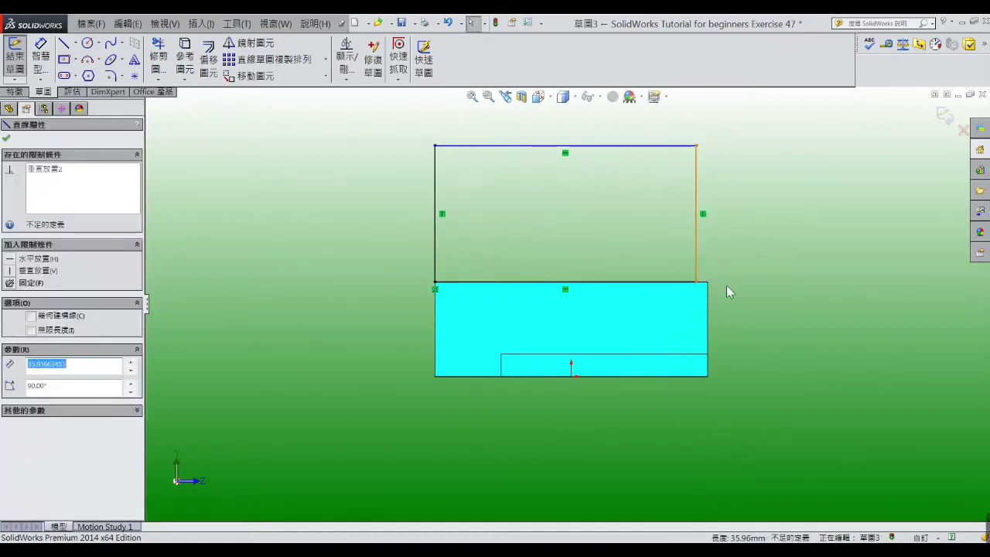
left_click(707, 325, "ctrl")
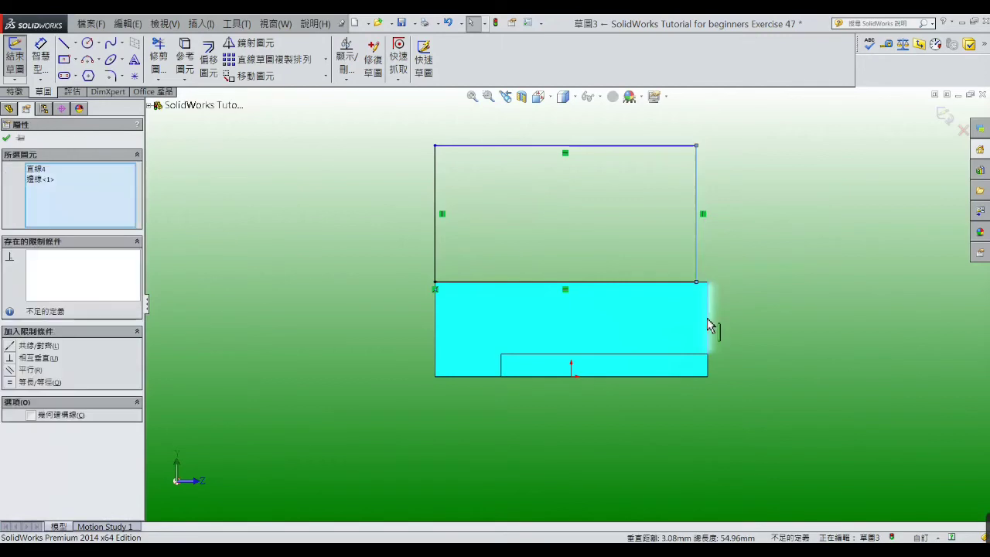
left_click(9, 346)
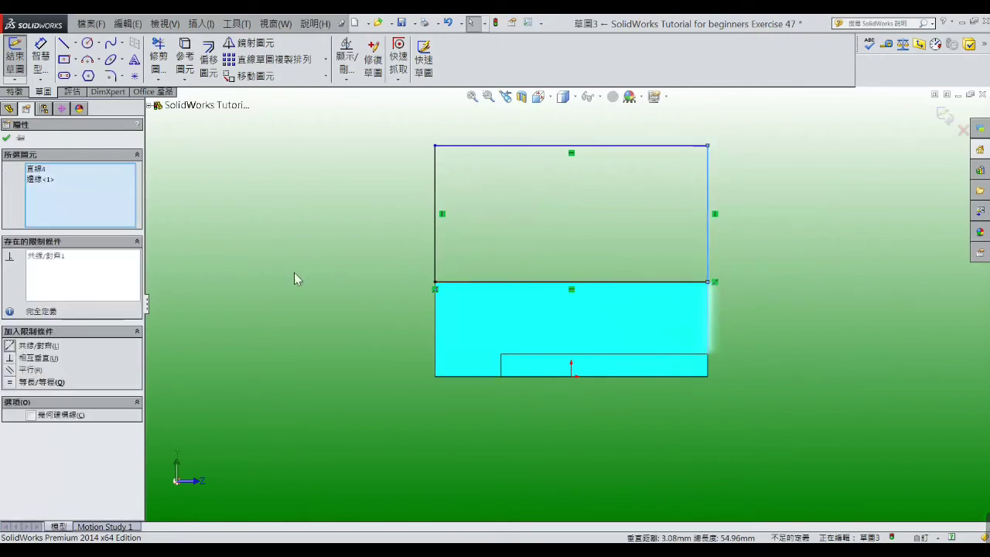
left_click(285, 246)
Dimension the rectangle's top line 90 mm above the base bottom, then view the sketch Normal To
left_click(40, 55)
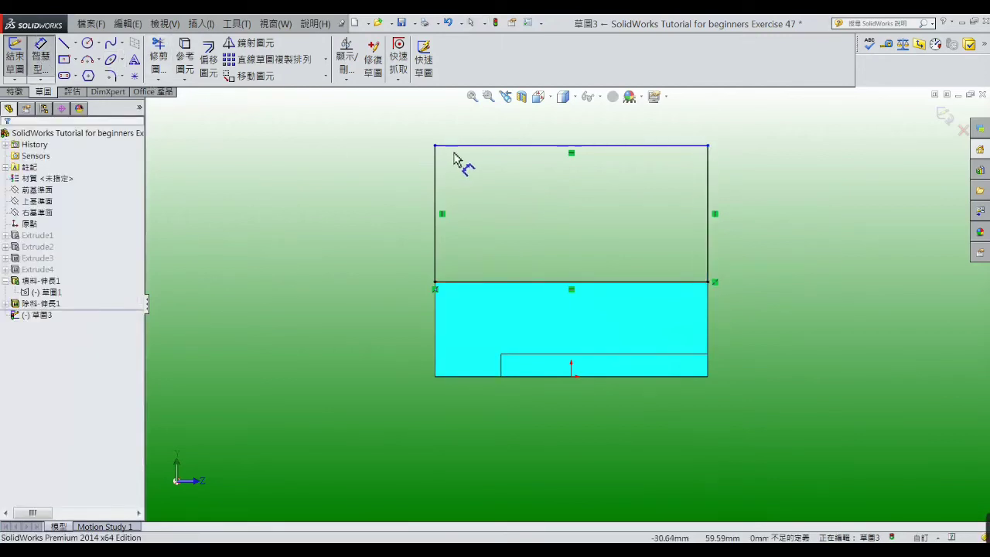
left_click(458, 146)
left_click(468, 371)
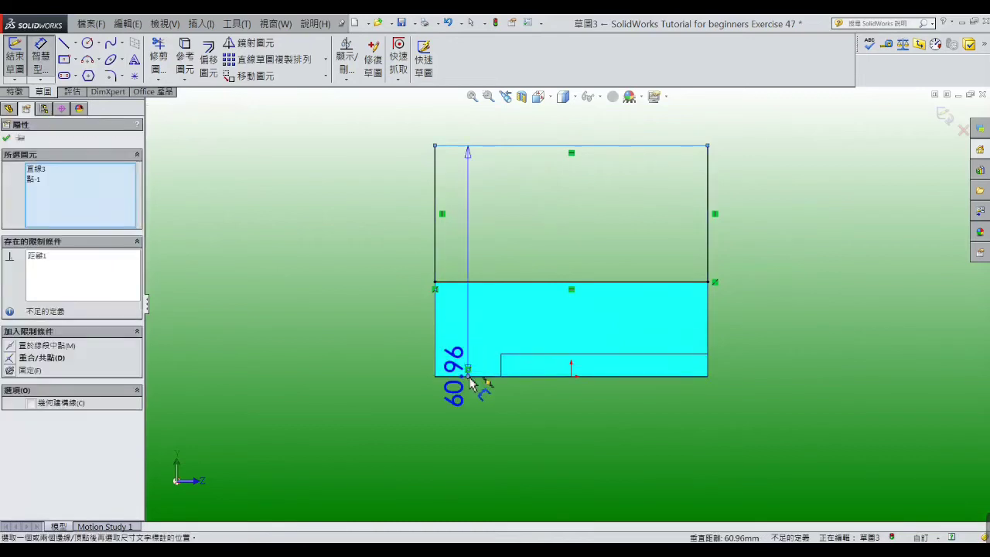
left_click(361, 298)
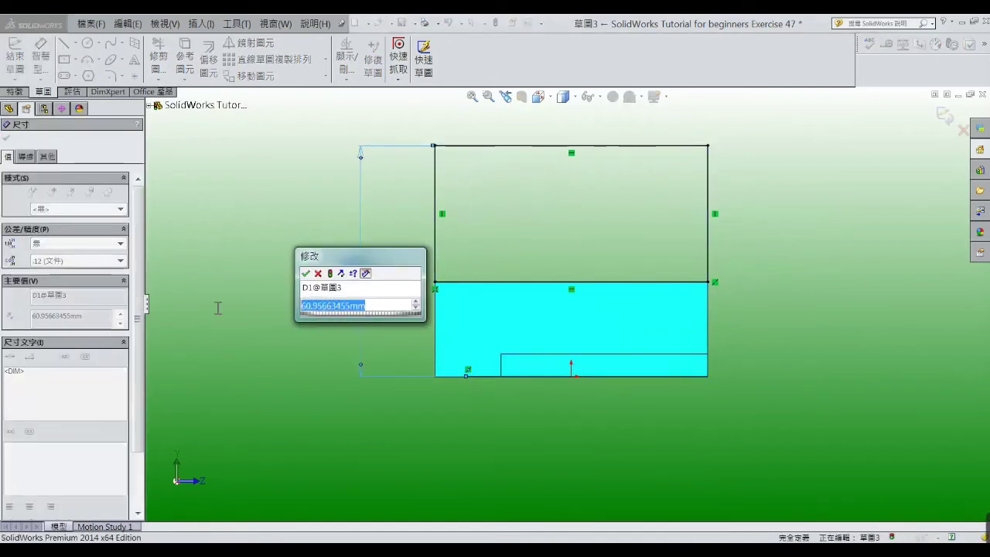
type("90")
key("Return")
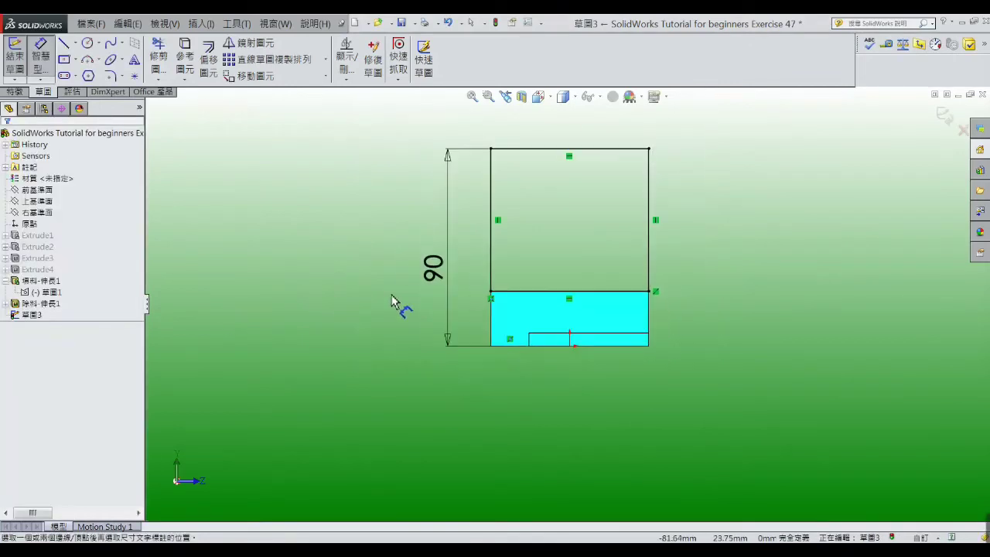
mouse_move(391, 300)
middle_mouse_down()
mouse_move(338, 311)
mouse_move(375, 305)
middle_mouse_up()
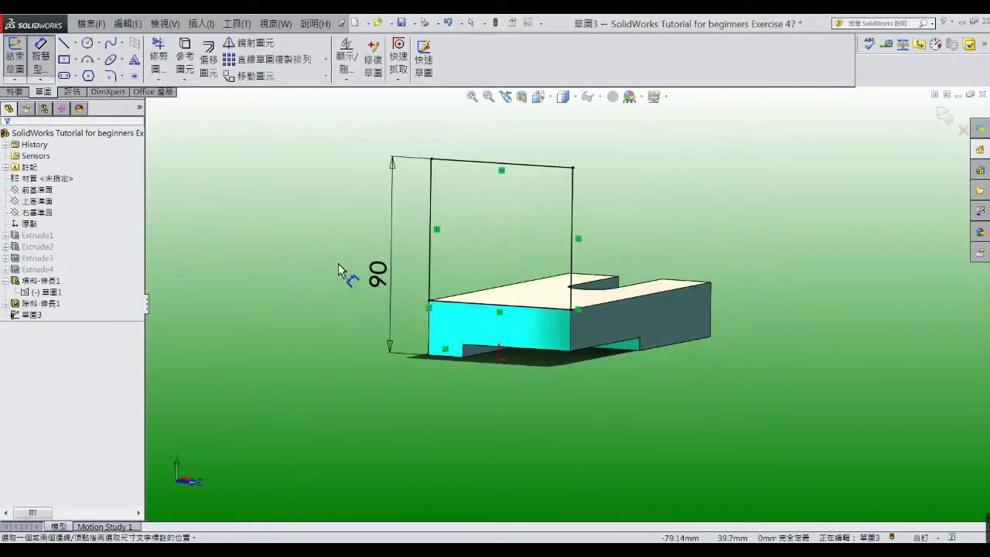
left_click(539, 96)
left_click(608, 169)
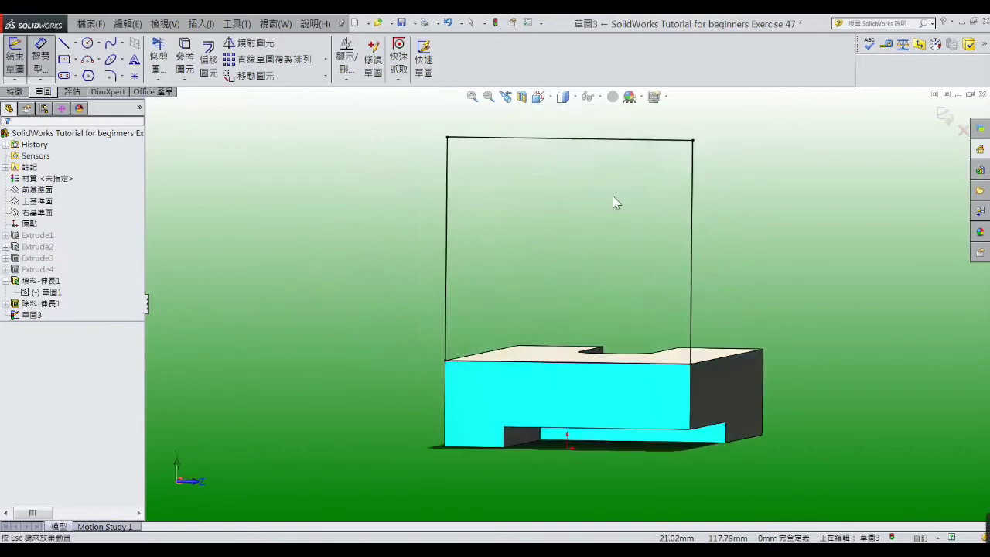
Draw two concentric circles centred inside the upright rectangle
left_click(89, 47)
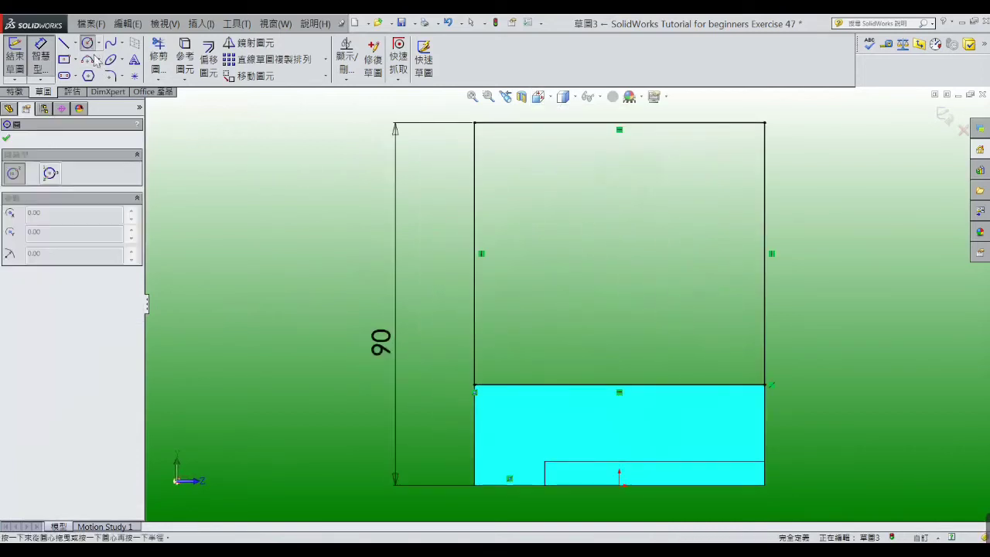
left_click(618, 248)
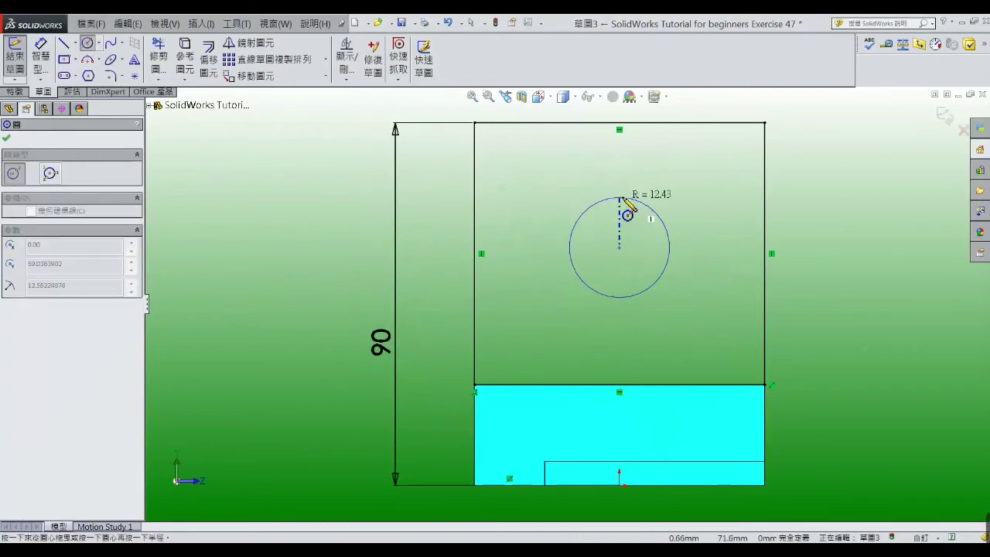
left_click(623, 196)
left_click(618, 246)
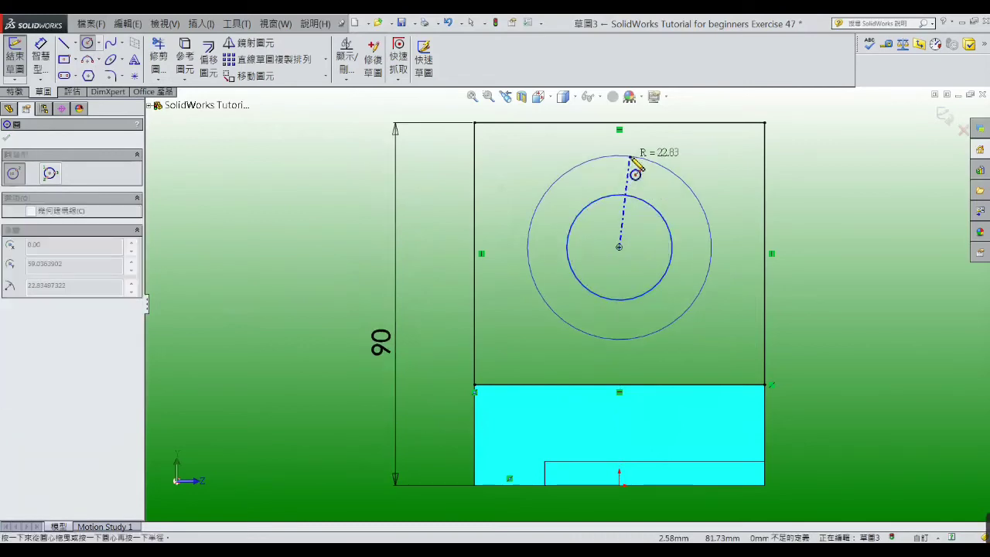
left_click(632, 156)
right_click(629, 156)
left_click(650, 162)
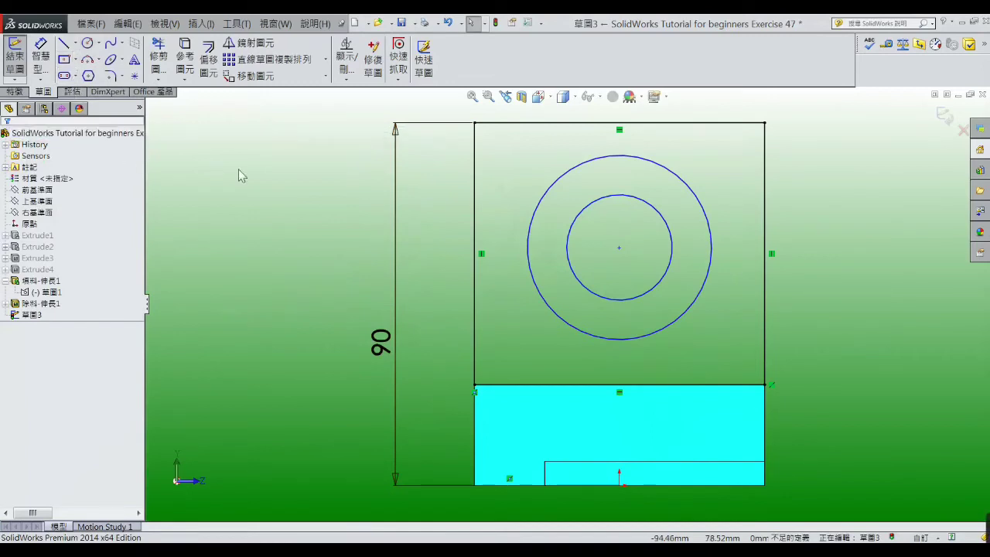
Dimension the circle centre 48 mm above the base bottom and place the outer circle's diameter dimension
left_click(40, 66)
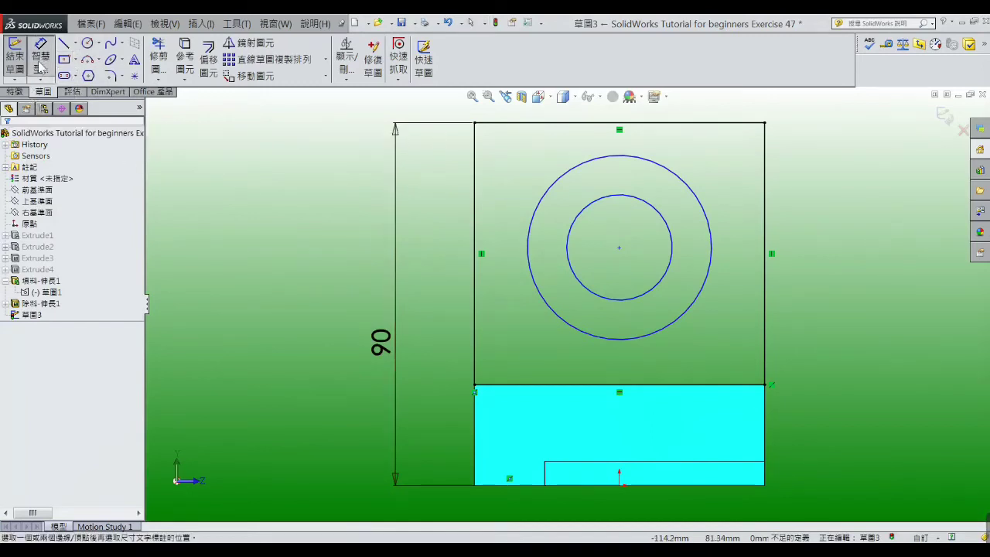
left_click(618, 248)
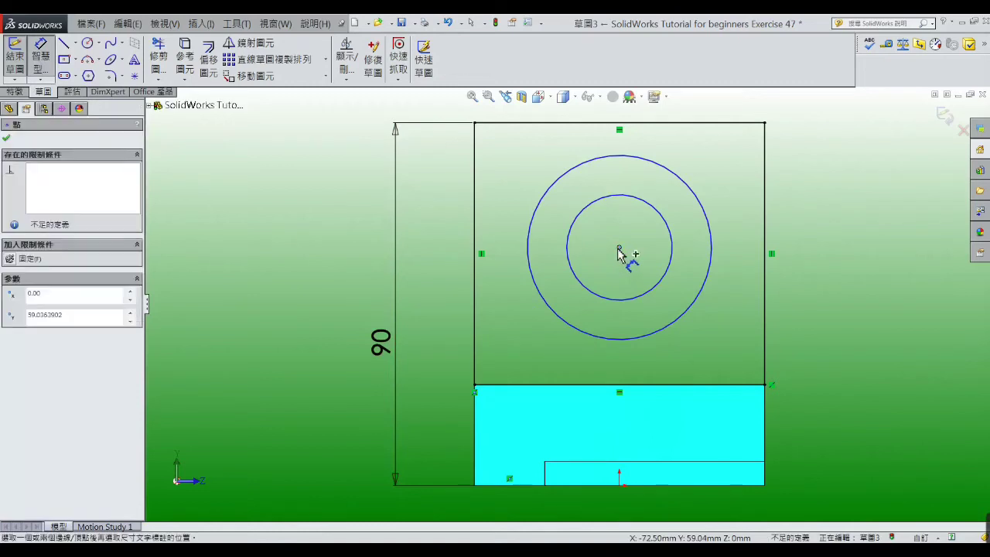
left_click(521, 485)
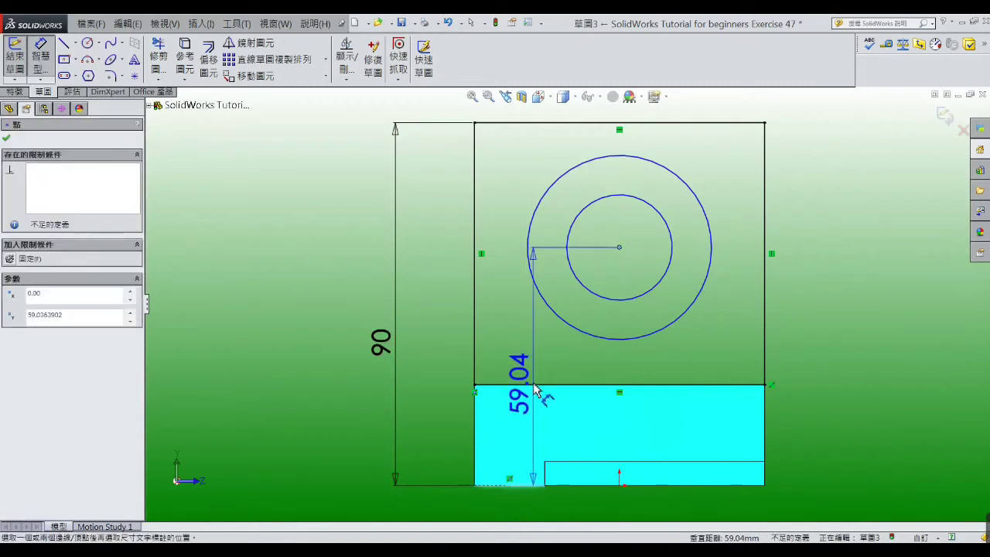
left_click(831, 352)
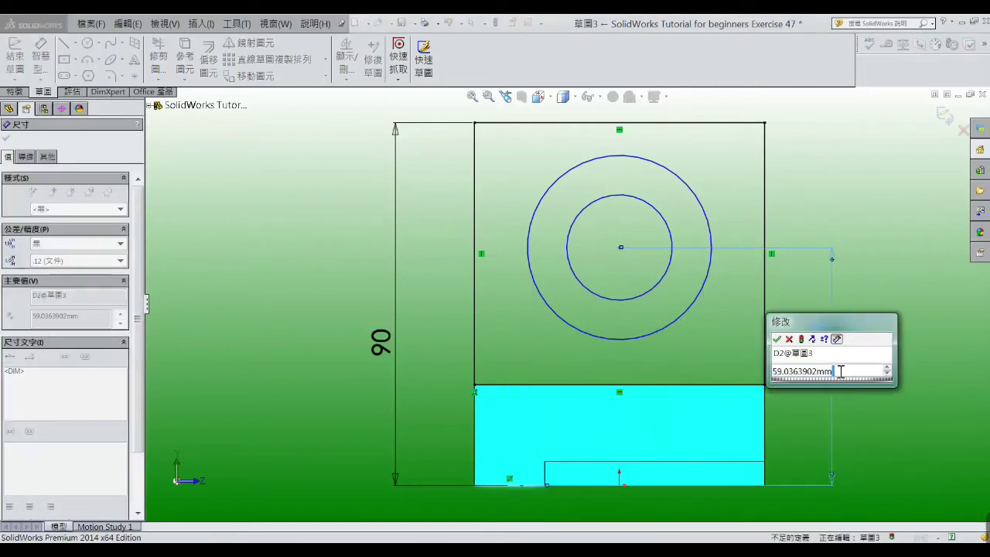
type("48")
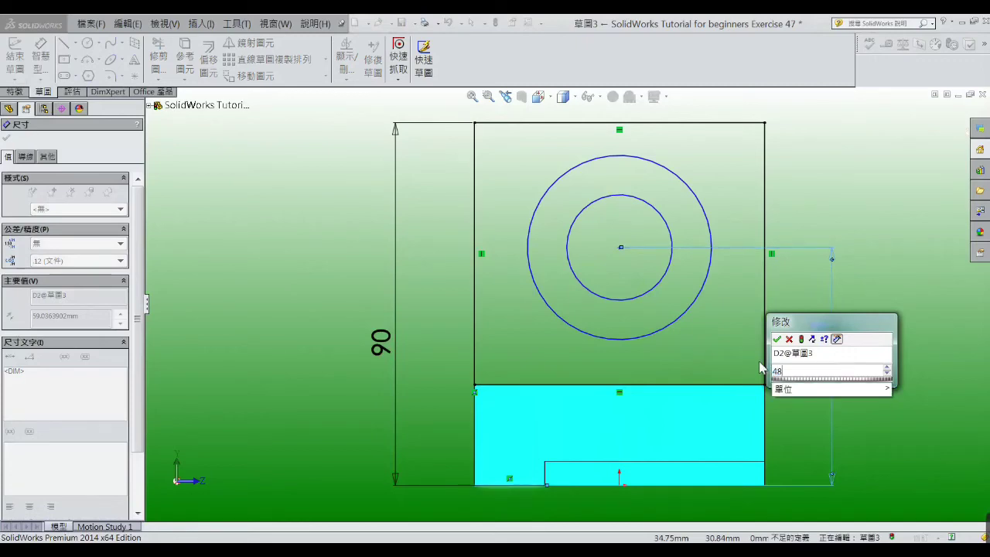
key("Return")
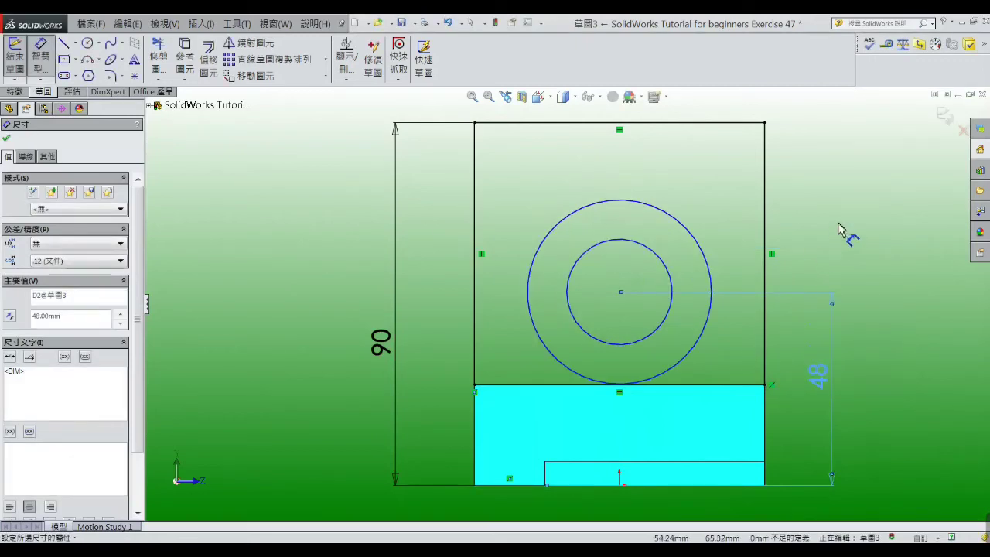
right_click(838, 230)
left_click(850, 209)
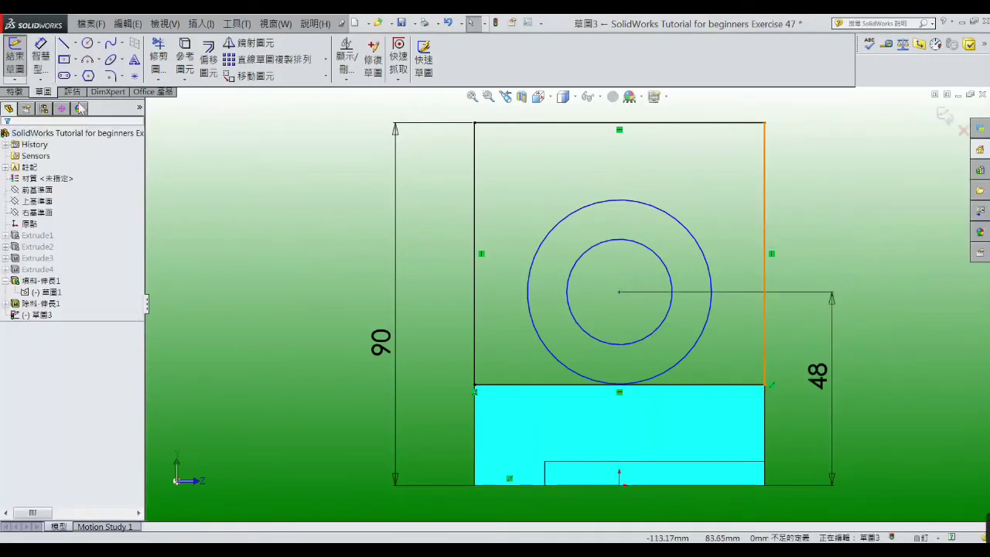
left_click(41, 55)
left_click(671, 228)
left_click(683, 198)
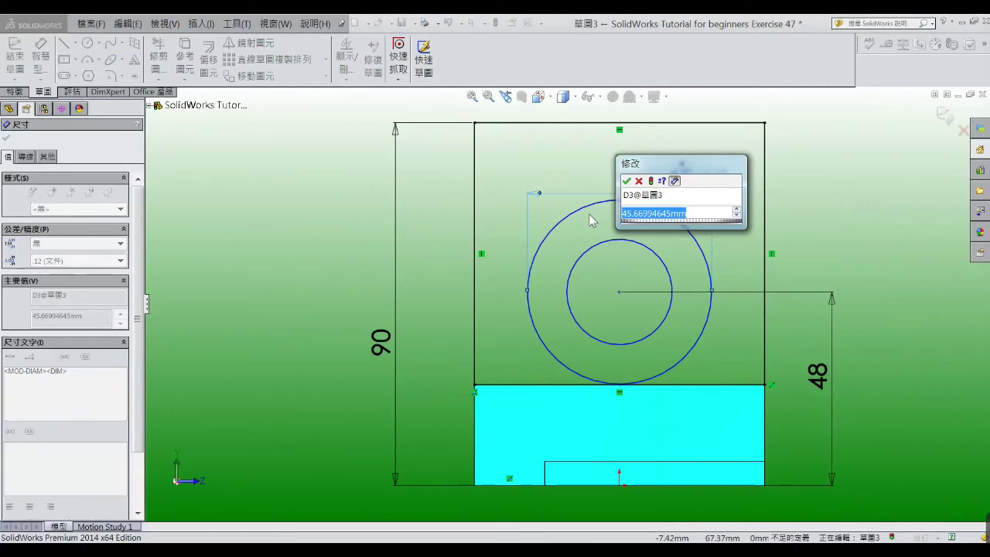
Set the outer circle to Ø60 and the inner circle to Ø24
type("60")
key("Return")
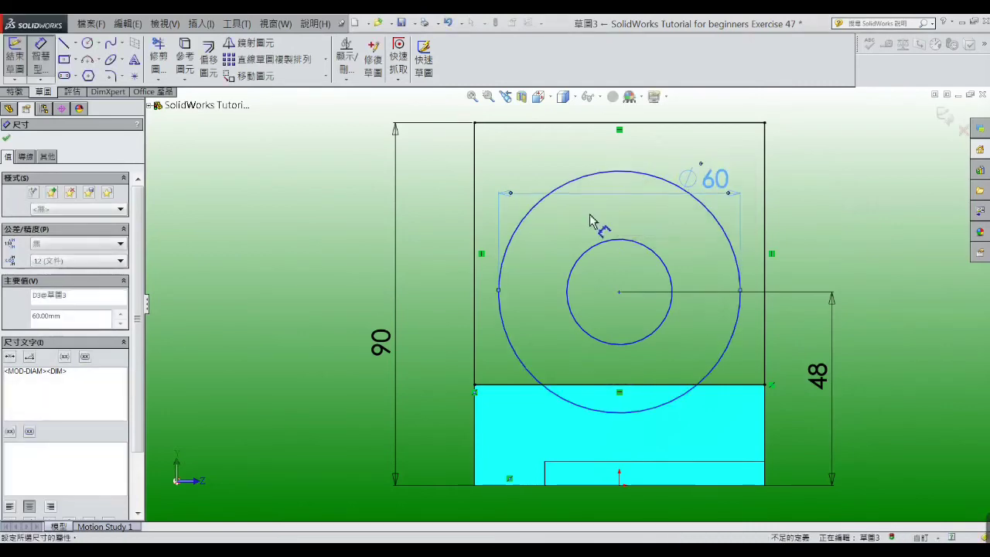
left_click(336, 287)
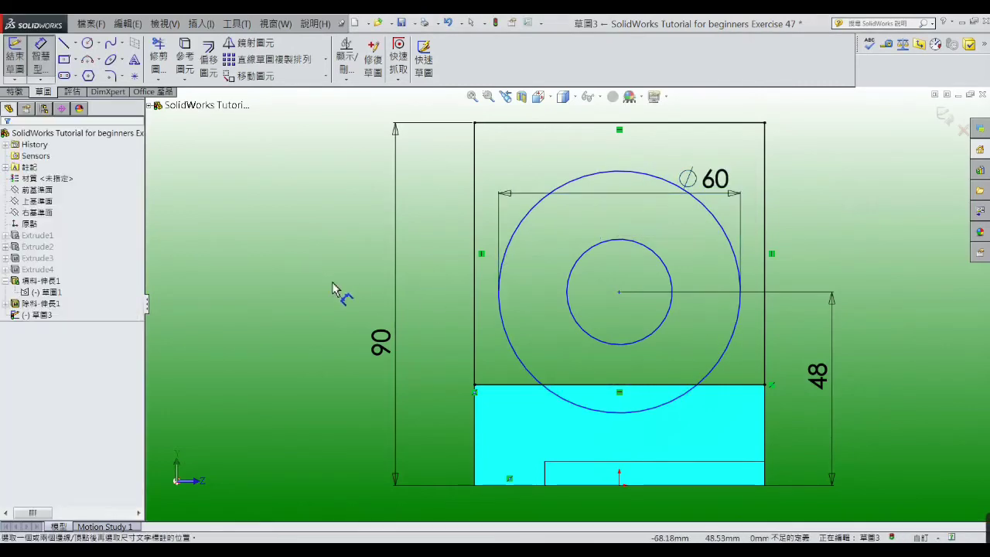
left_click(586, 337)
left_click(574, 348)
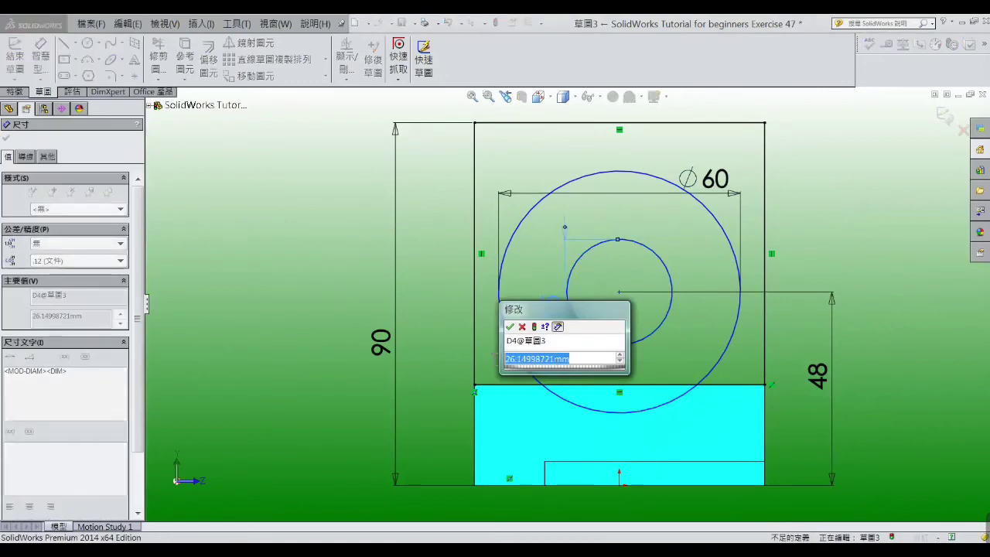
key("alt+Tab")
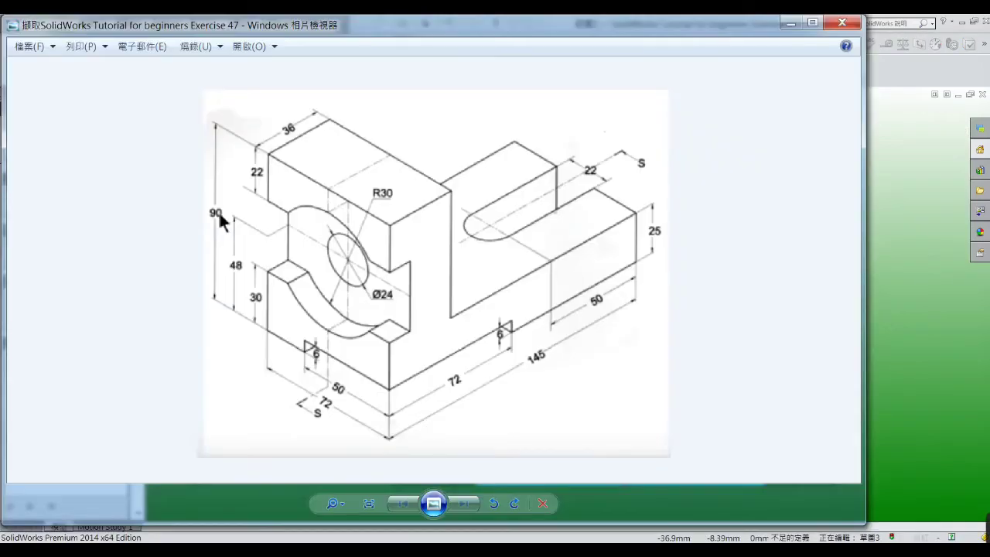
left_click(790, 23)
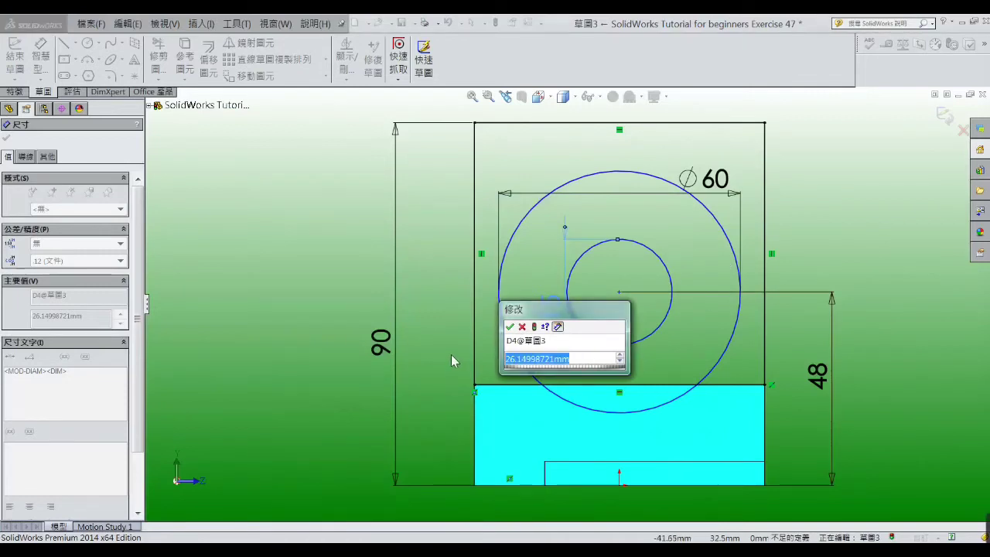
type("24")
key("Return")
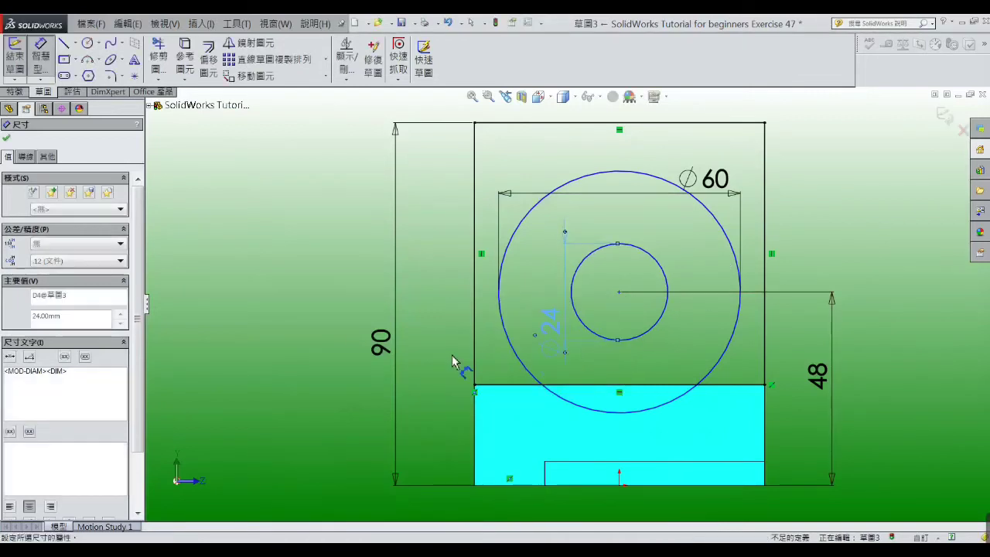
left_click(290, 243)
right_click(289, 244)
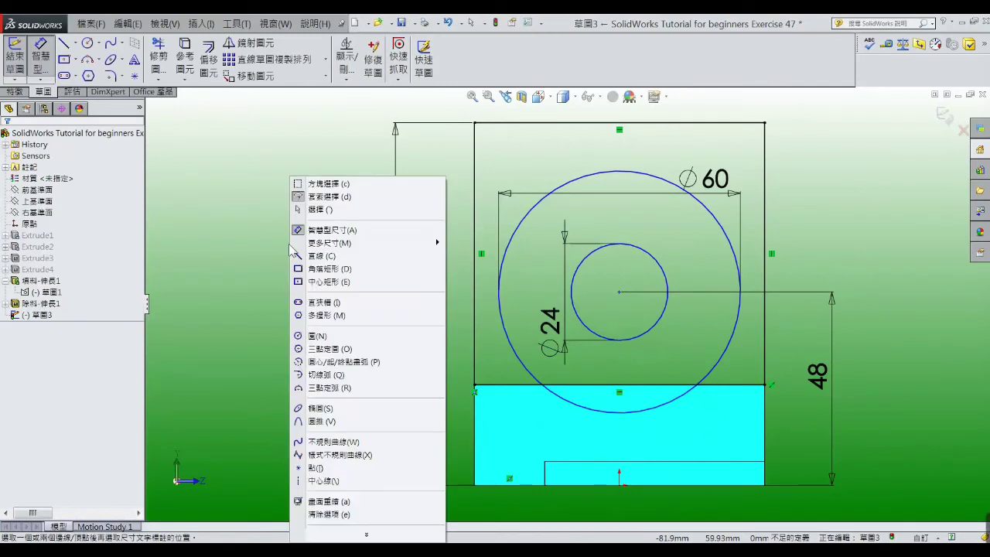
left_click(303, 209)
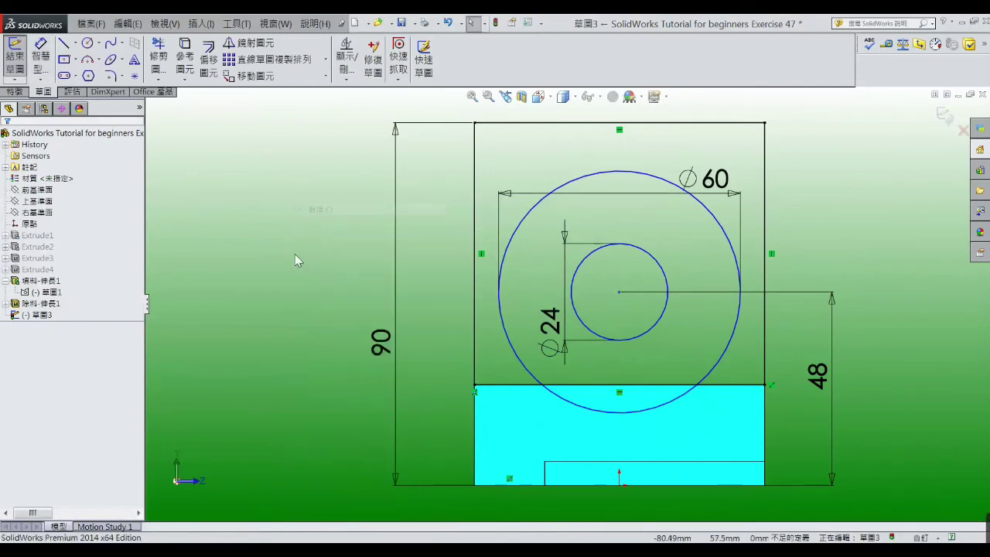
Add a Vertical relation between the circle centre and the sketch origin
left_click(619, 294)
left_click(618, 483, "ctrl")
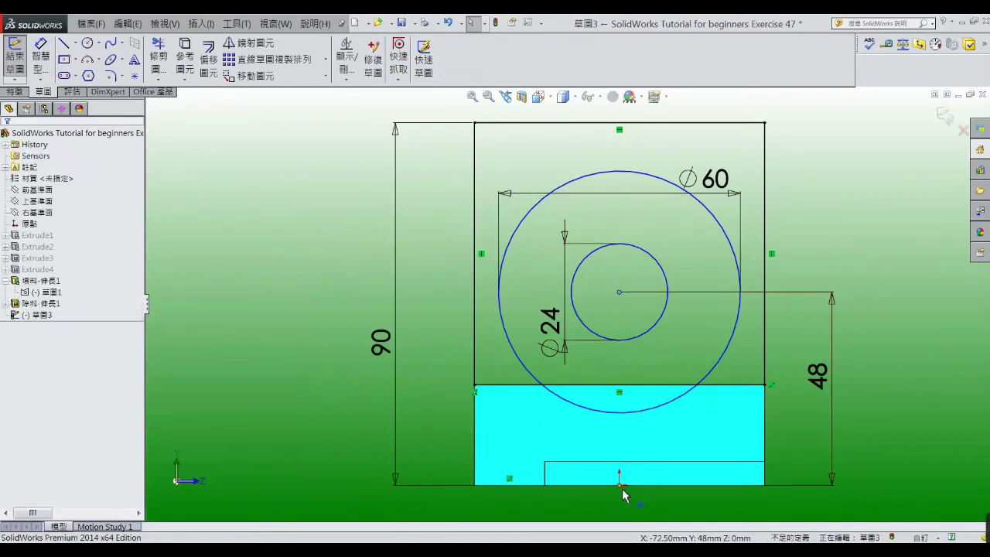
left_click(10, 358)
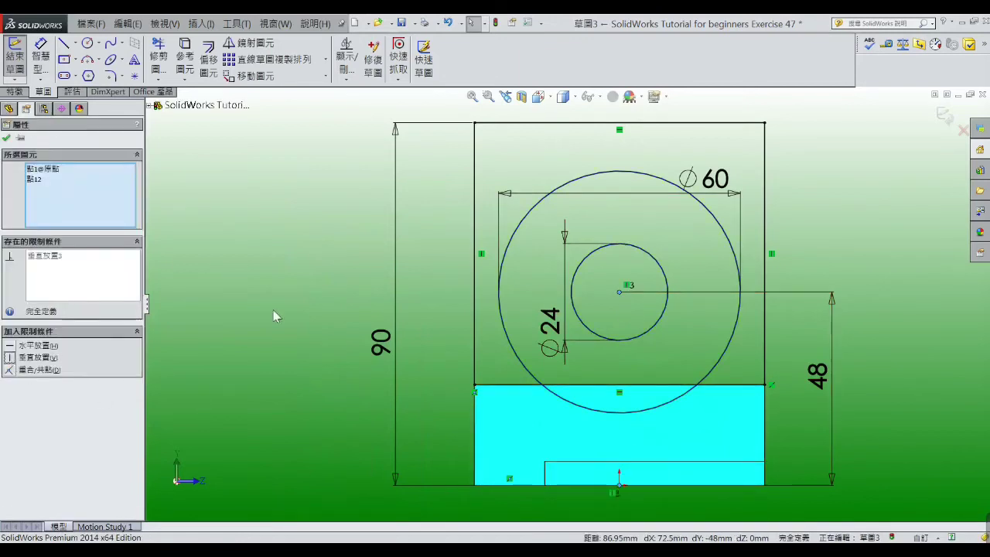
left_click(15, 91)
Boss-extrude the square and ring regions 36 mm in the reversed direction to form the upright block
left_click(17, 58)
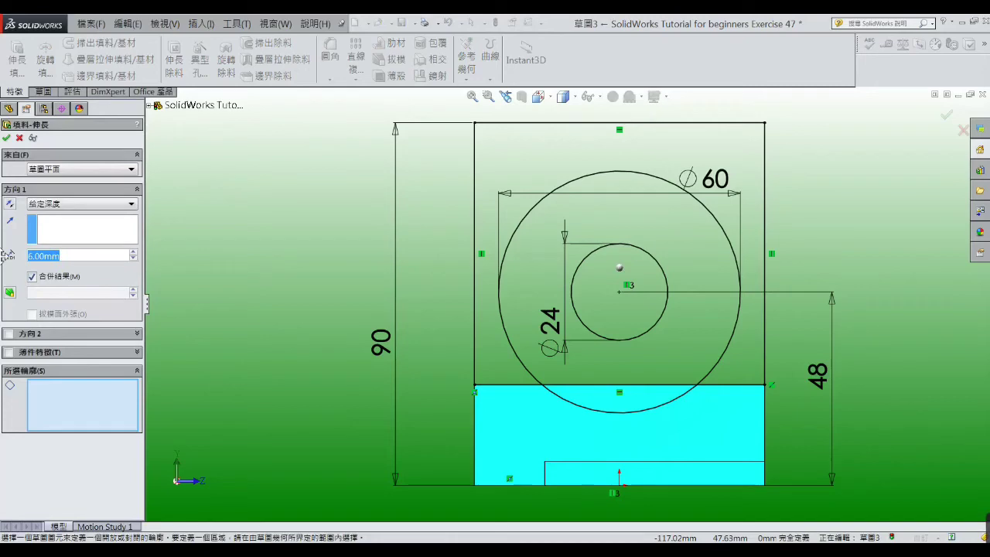
type("36")
key("Return")
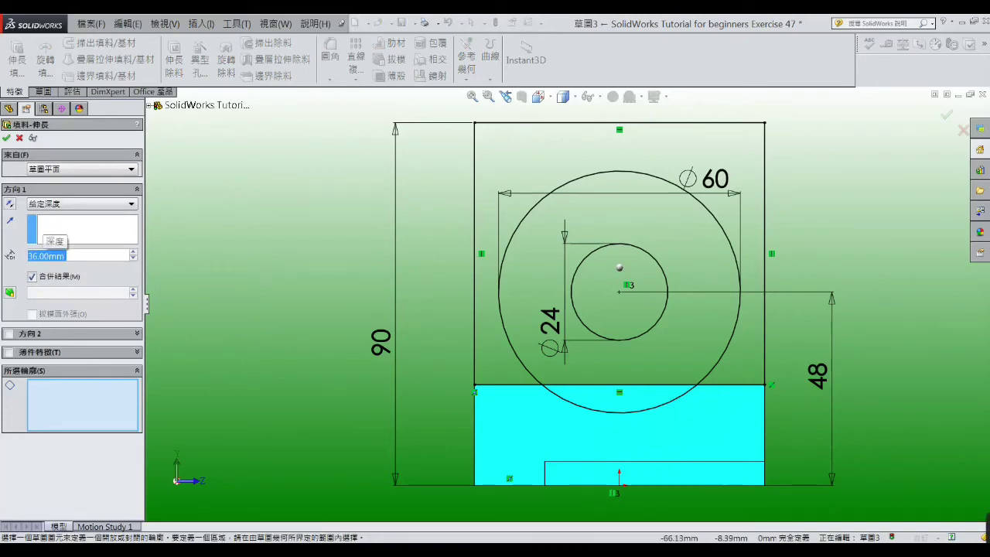
key("alt+Tab")
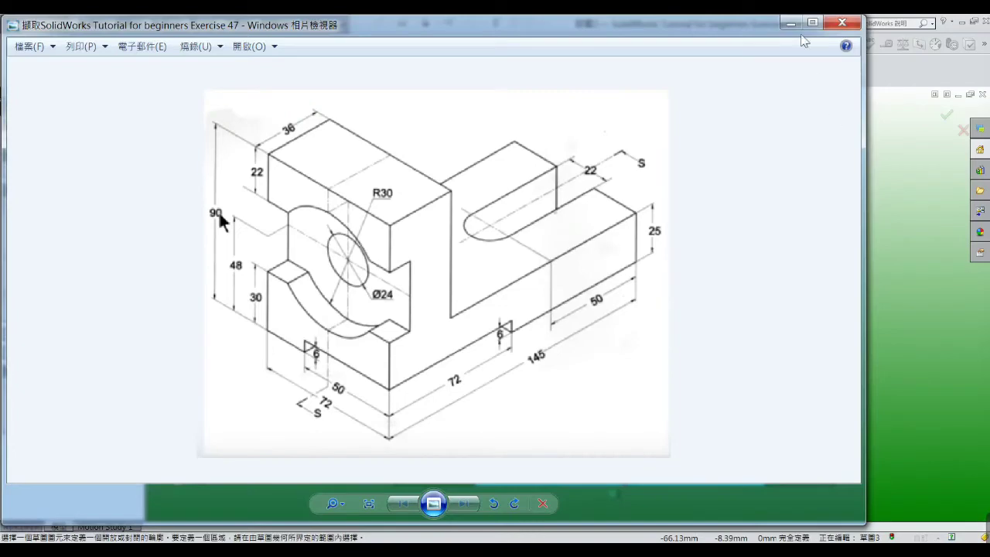
left_click(791, 23)
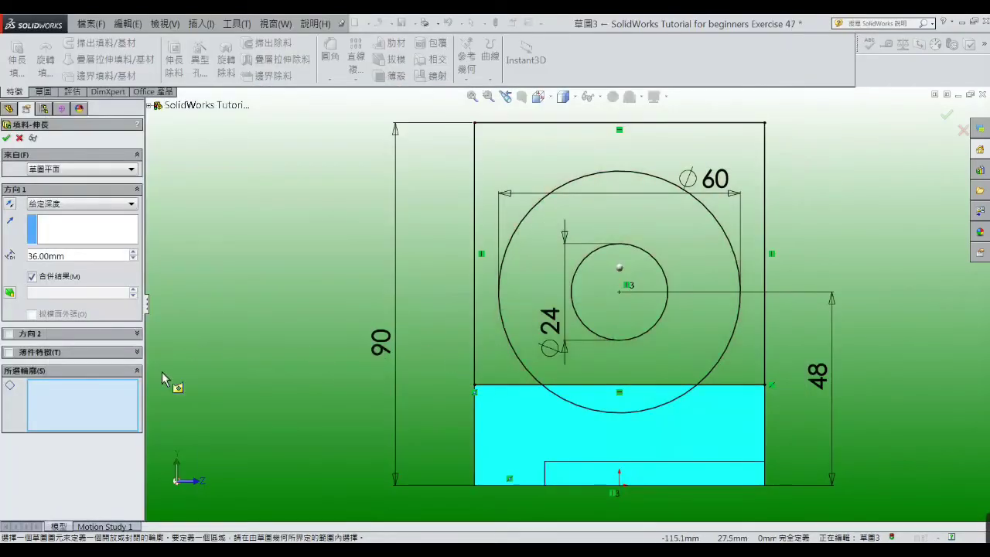
left_click(504, 356)
left_click(537, 347)
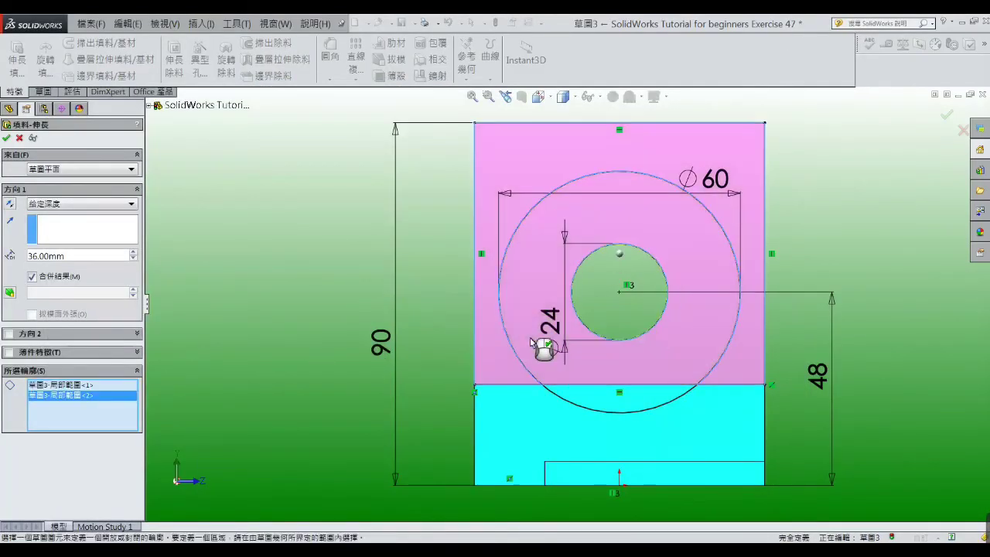
middle_click_drag(577, 345, 46, 209)
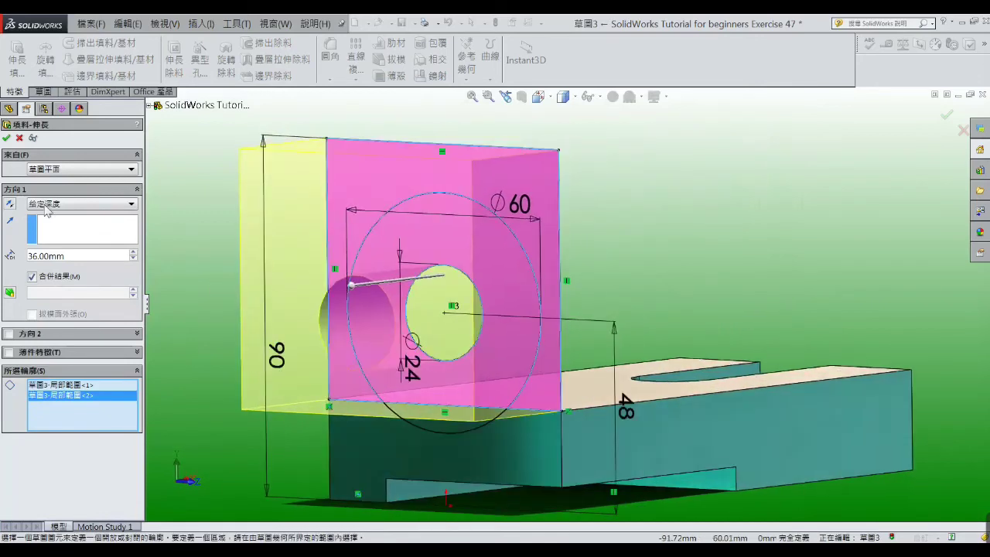
left_click(10, 205)
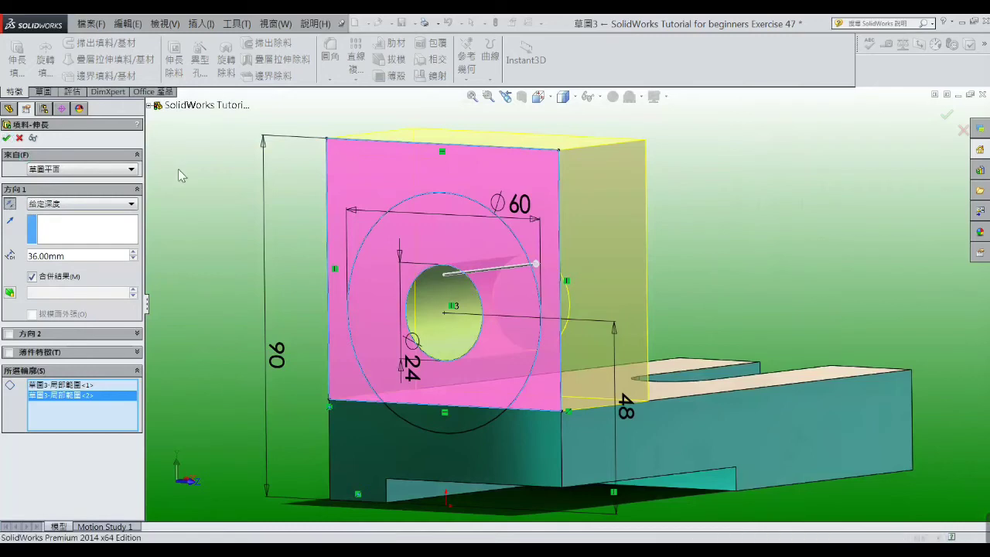
key("Return")
mouse_move(177, 168)
middle_mouse_down()
mouse_move(243, 251)
mouse_move(357, 306)
middle_mouse_up()
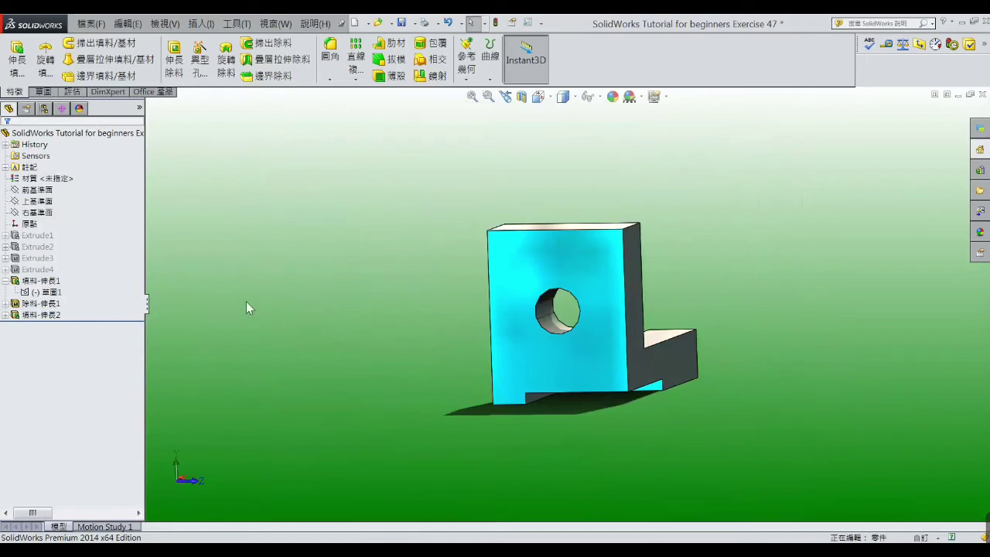
Start a new sketch on the upright block's front face
left_click(7, 304)
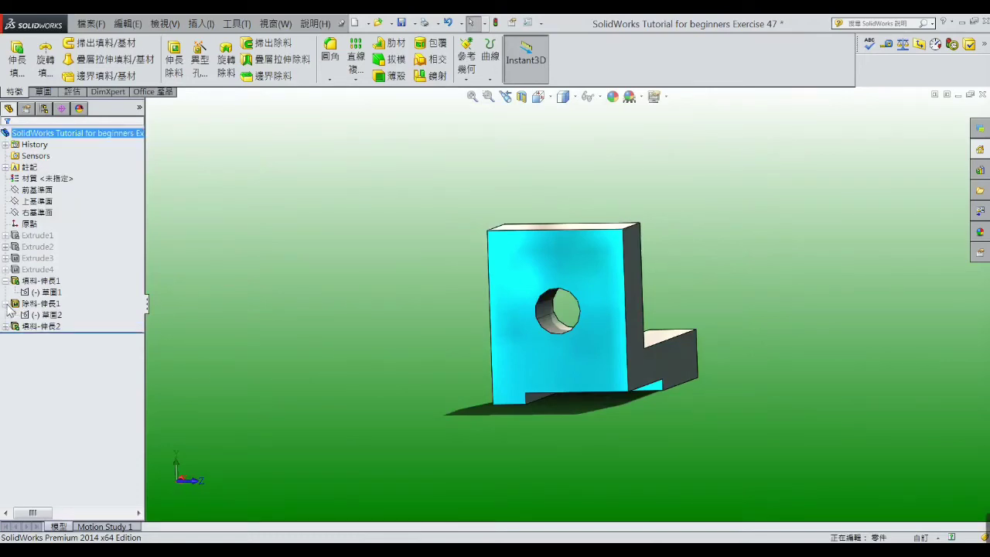
left_click(148, 306)
left_click(507, 287)
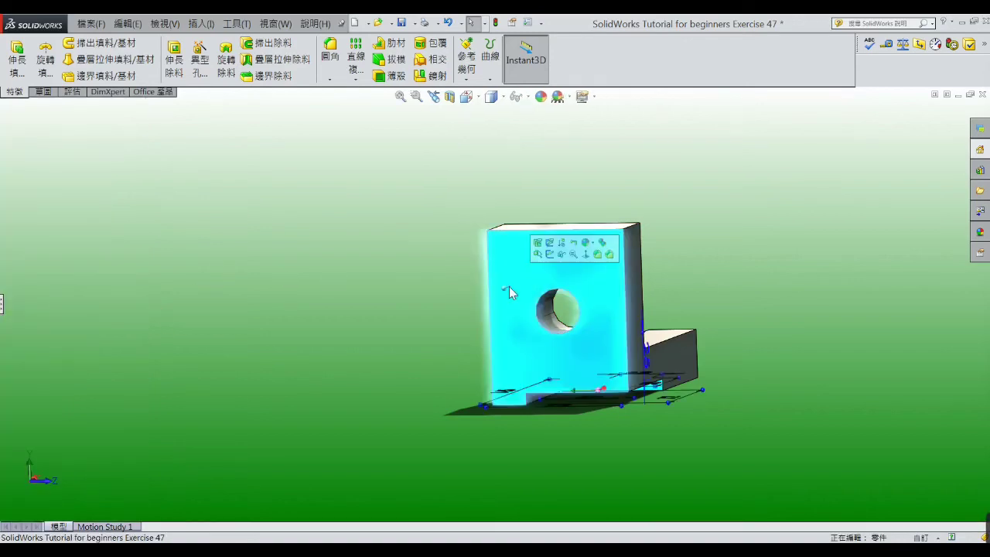
left_click(549, 255)
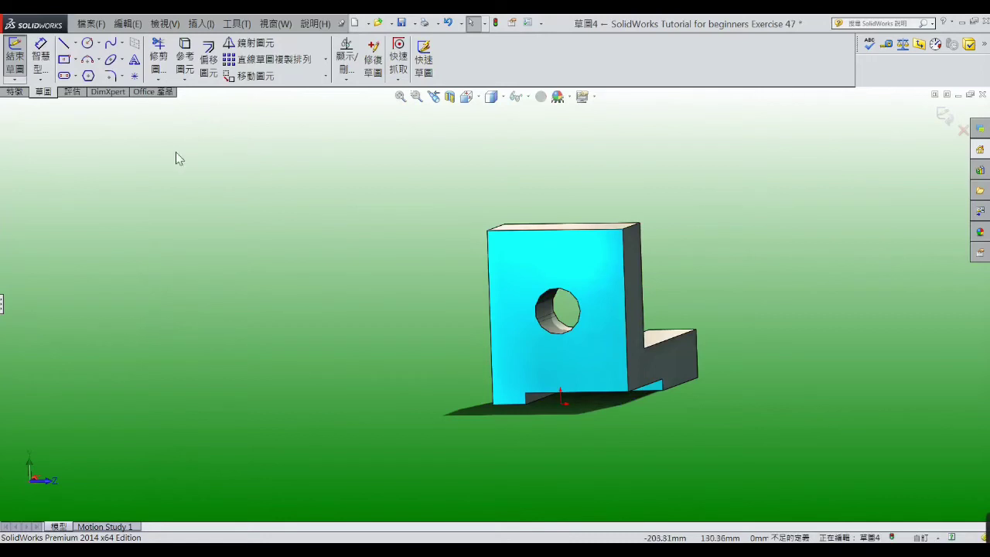
Convert Sketch3's circle and line into the new sketch
left_click(1, 304)
left_click(5, 325)
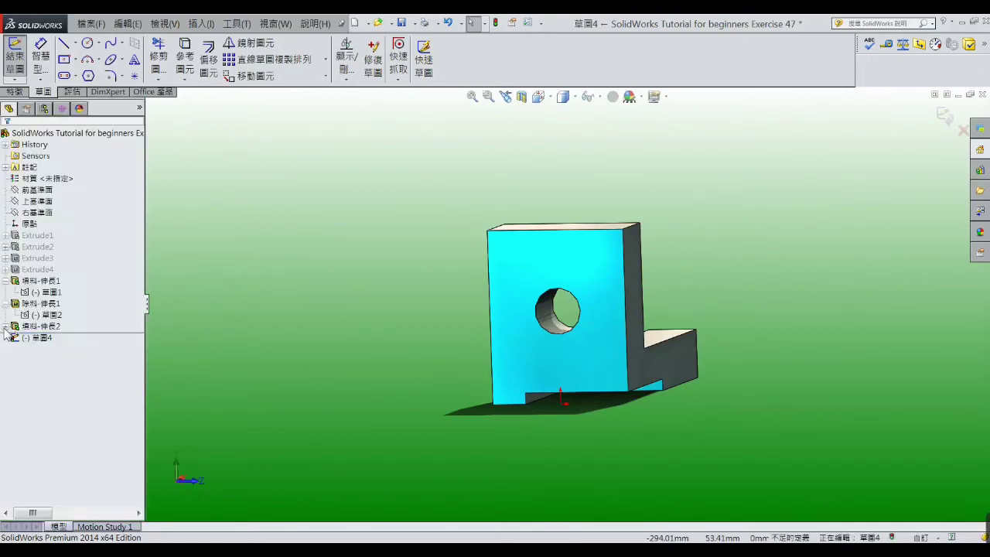
left_click(38, 337)
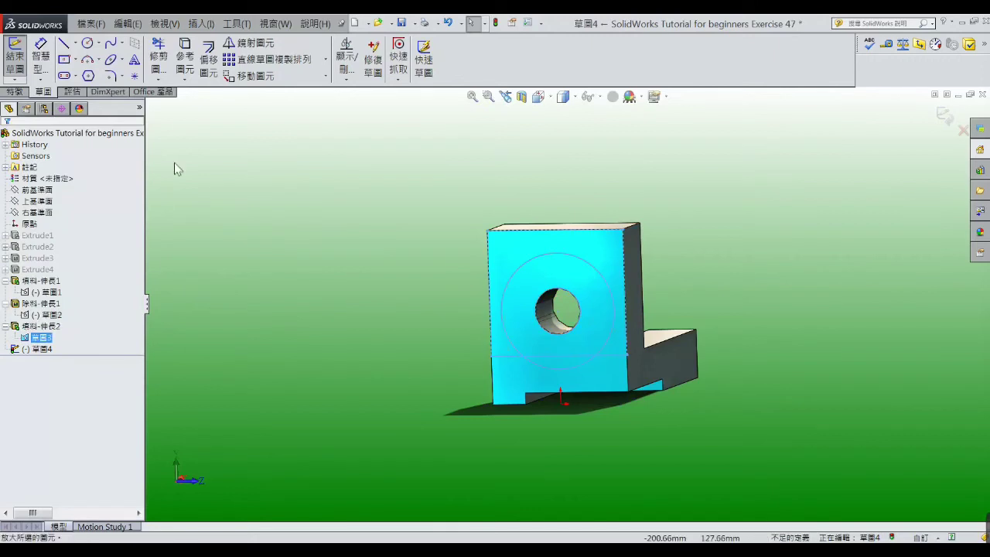
left_click(184, 56)
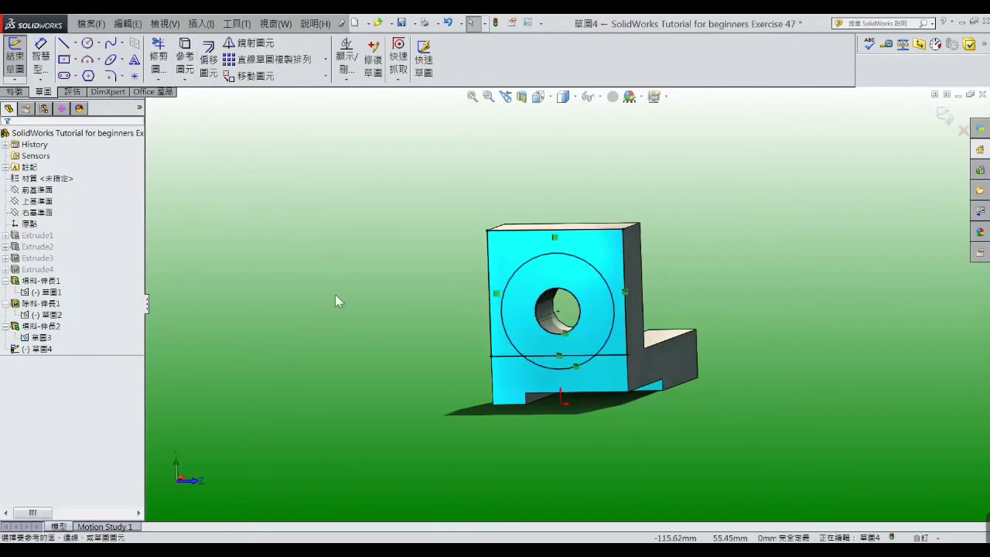
scroll(510, 359, "down", 3)
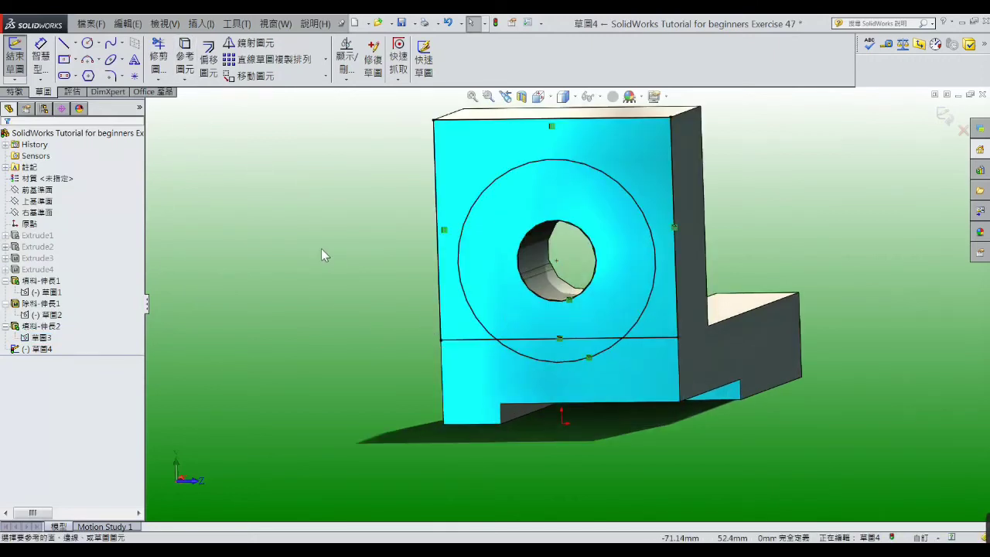
key("z")
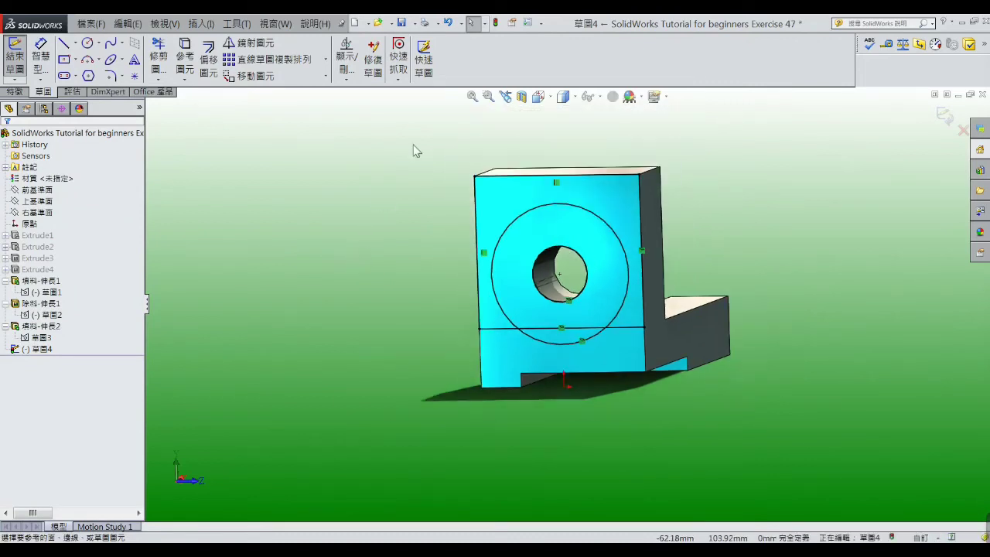
left_click(539, 97)
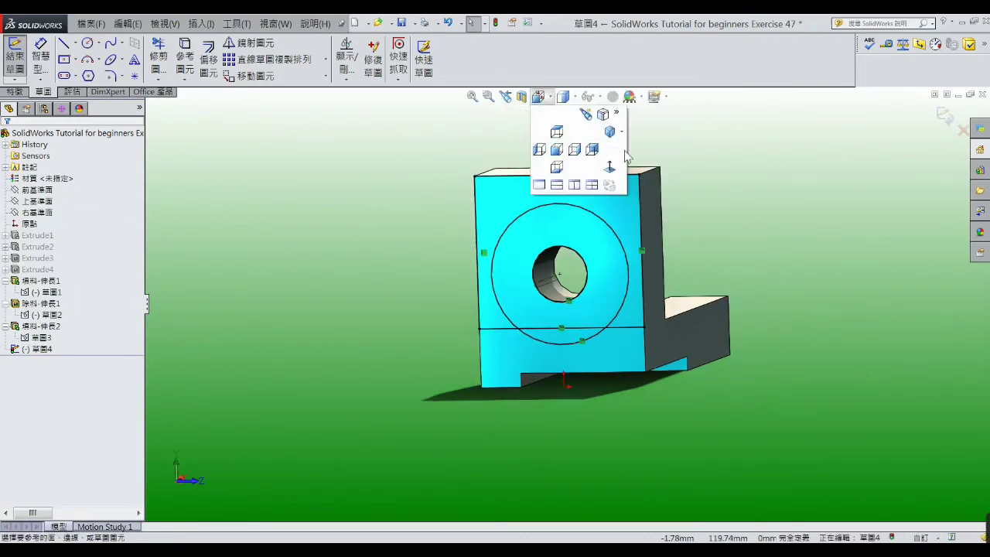
Draw a center rectangle from the hole centre out to the block's right edge
left_click(611, 166)
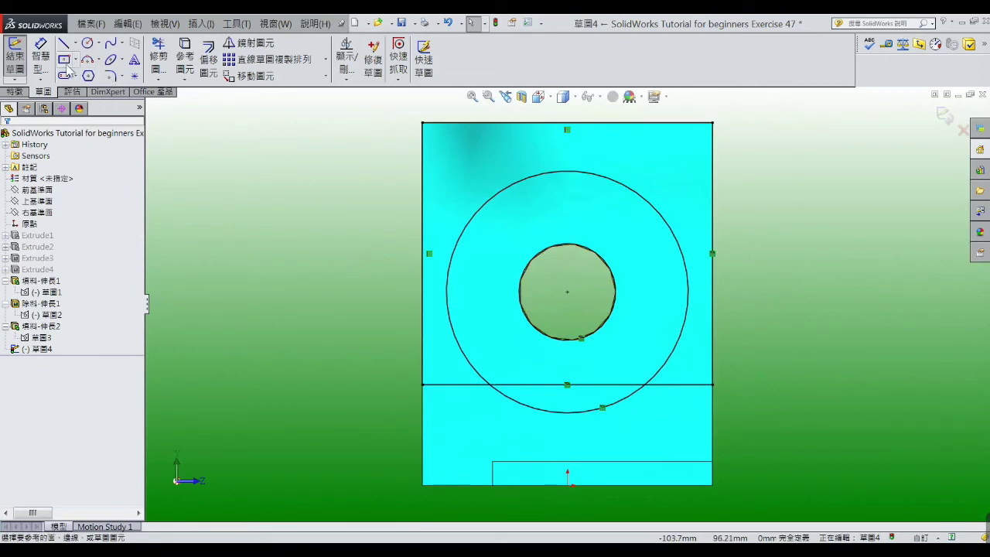
left_click(65, 61)
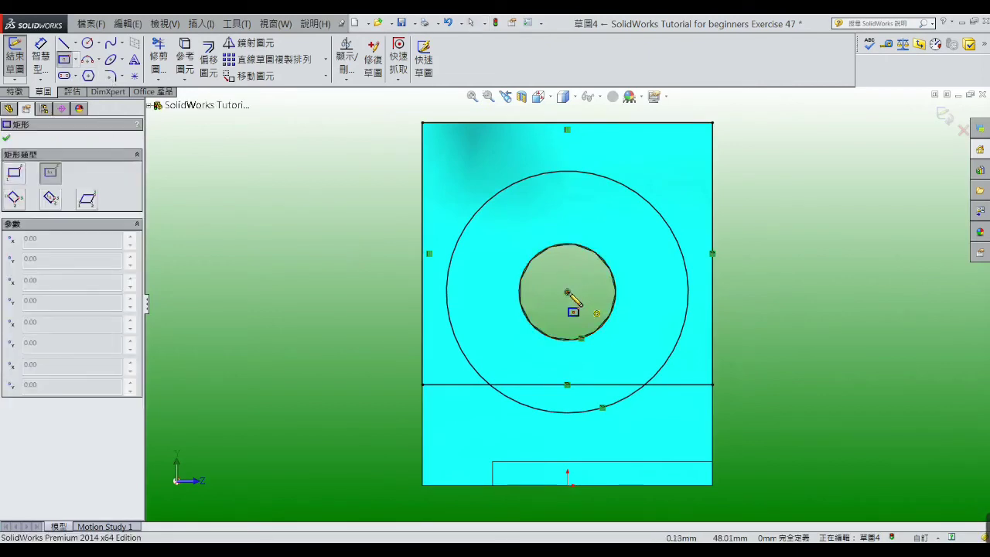
left_click(568, 293)
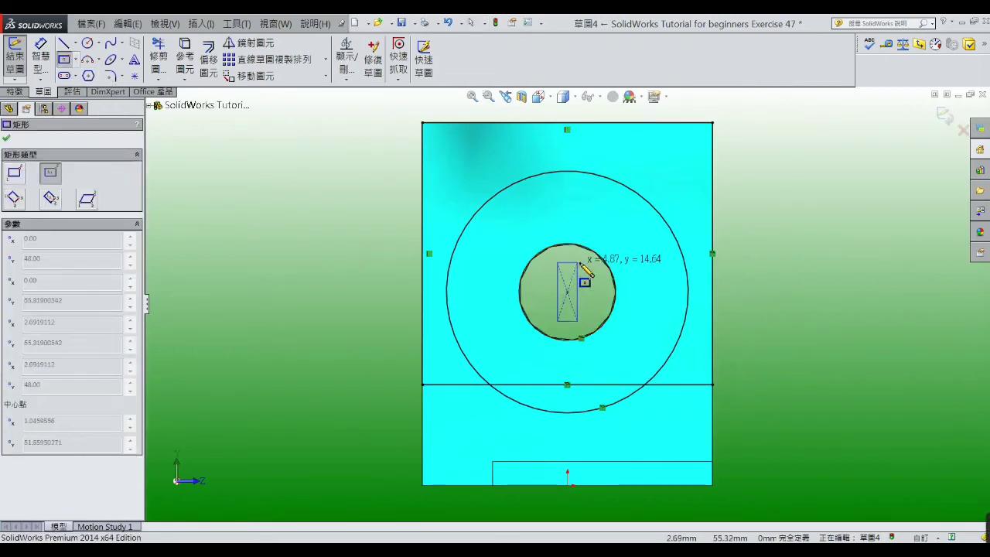
left_click(712, 240)
right_click(712, 242)
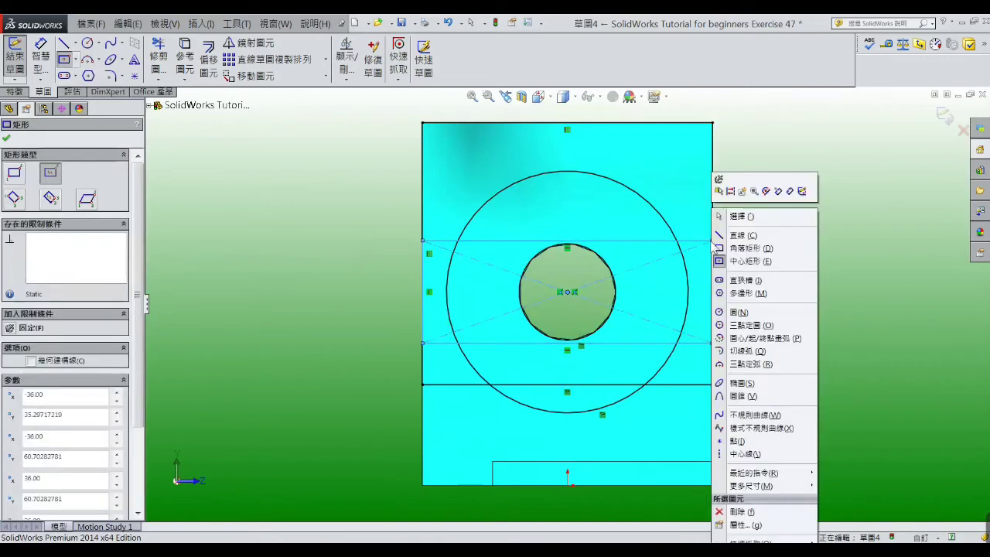
left_click(738, 217)
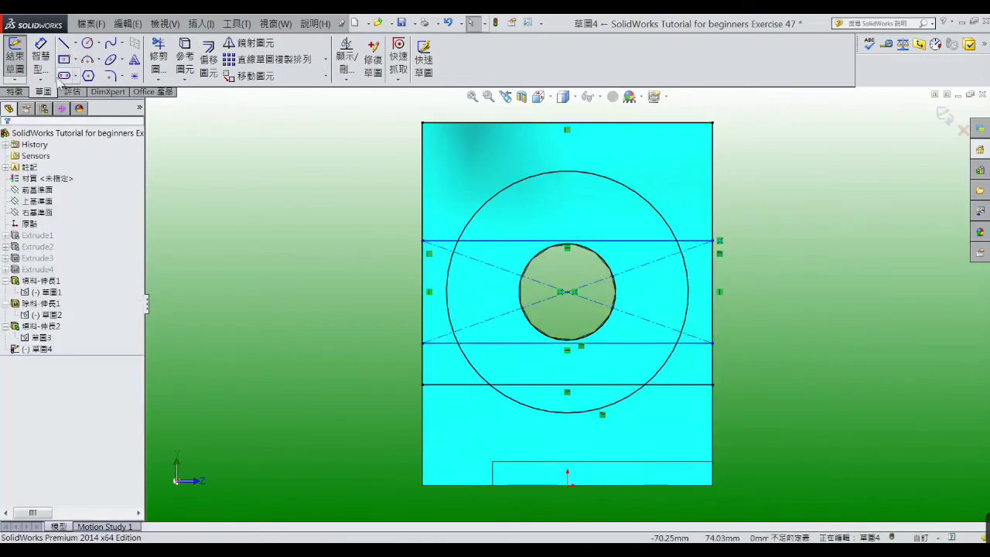
Dimension the rectangle's top edge 22 mm below the block's top edge
left_click(40, 56)
left_click(454, 123)
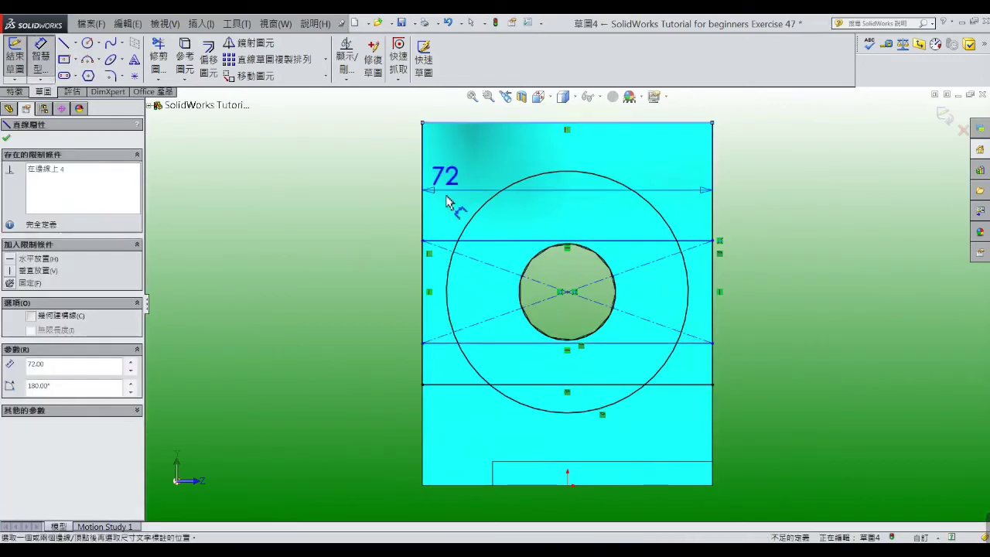
left_click(453, 240)
left_click(374, 202)
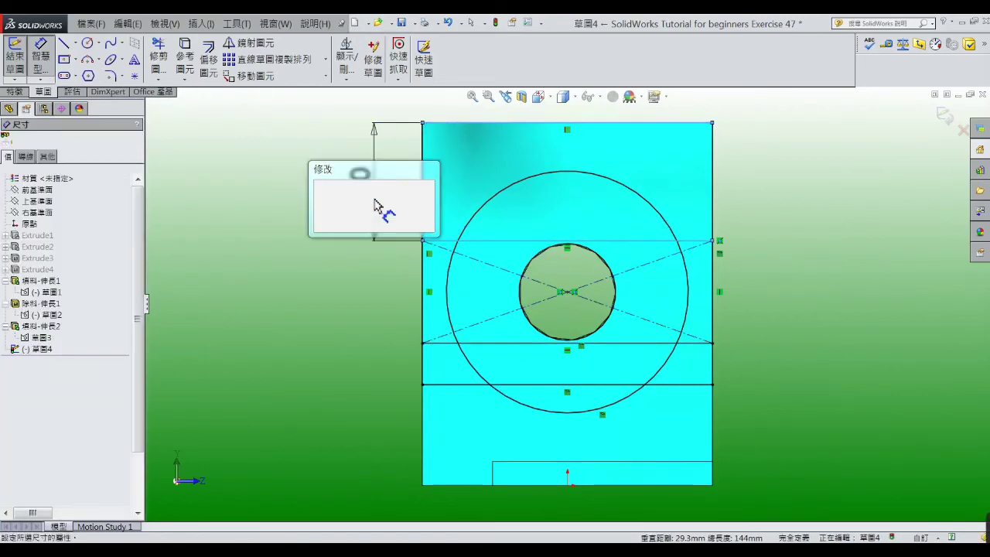
left_click(384, 218)
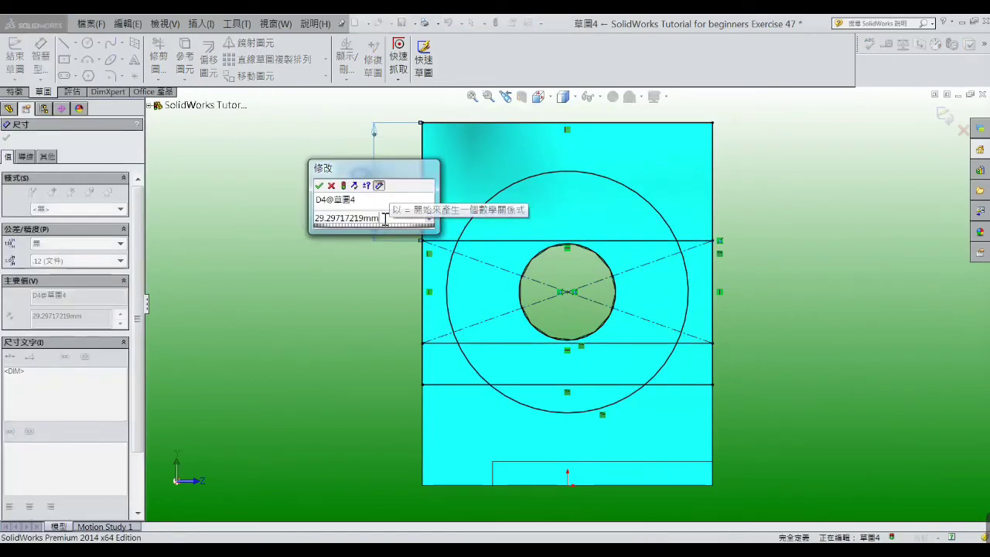
double_click(384, 218)
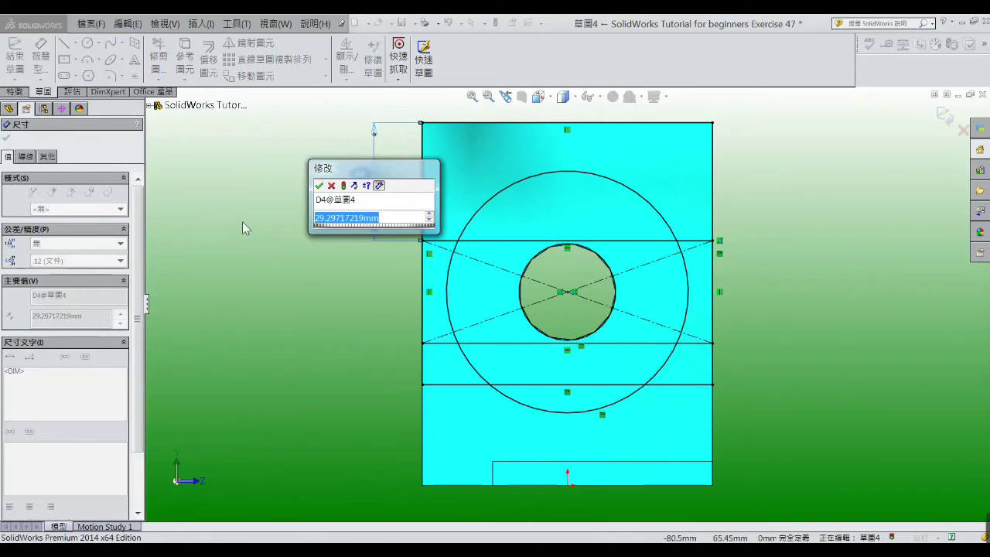
type("22")
key("Return")
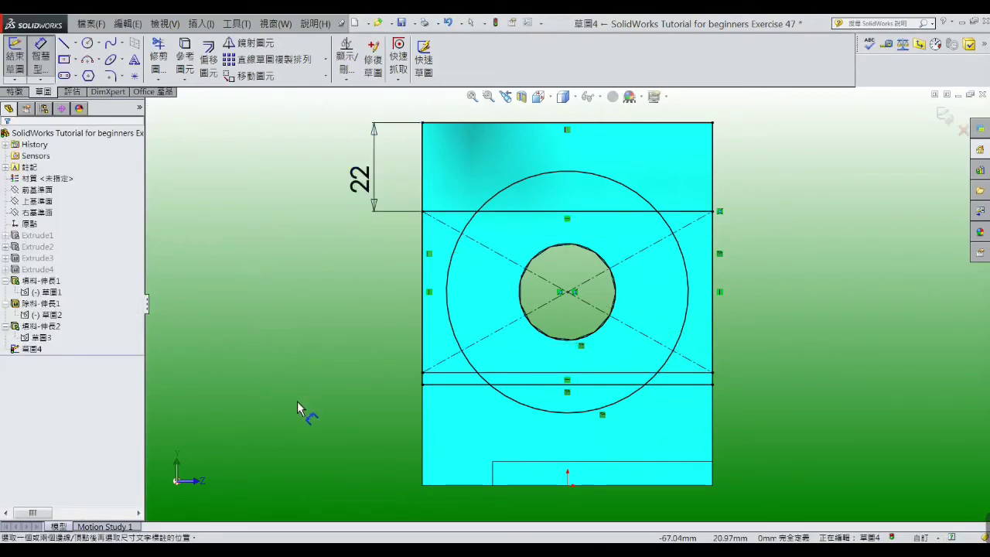
Add a driven 28 mm reference height from the rectangle's bottom edge to the base bottom
left_click(432, 390)
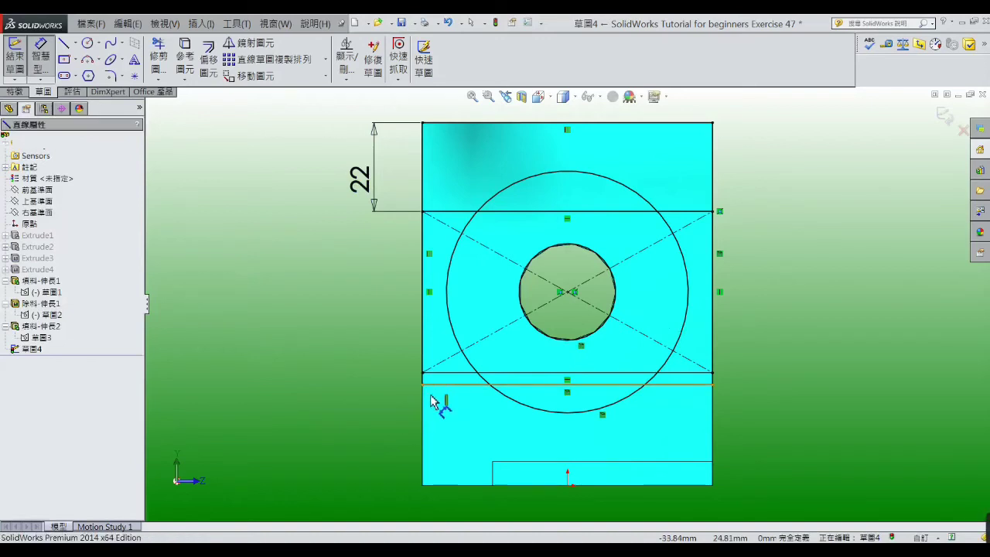
left_click(439, 484)
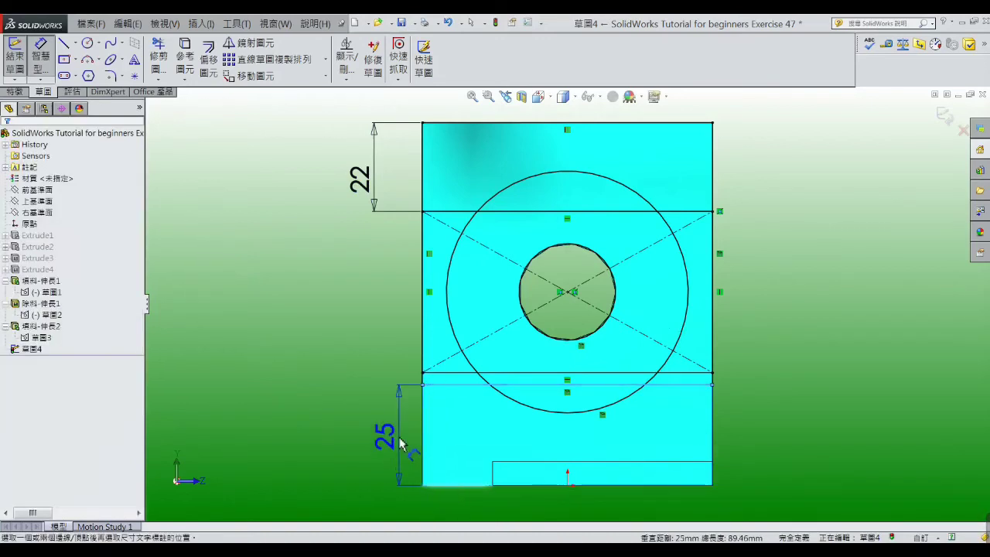
left_click(398, 436)
left_click(563, 294)
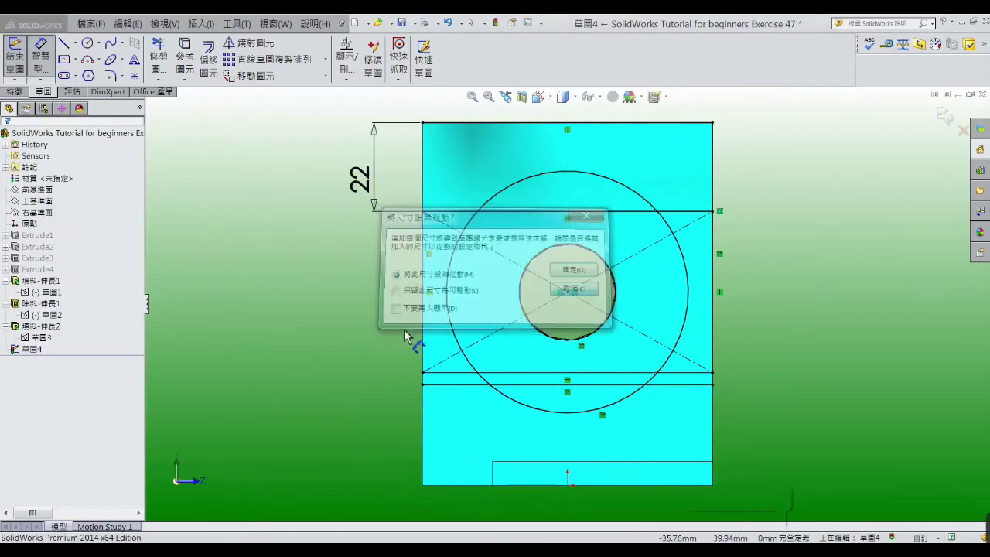
left_click(436, 377)
left_click(456, 485)
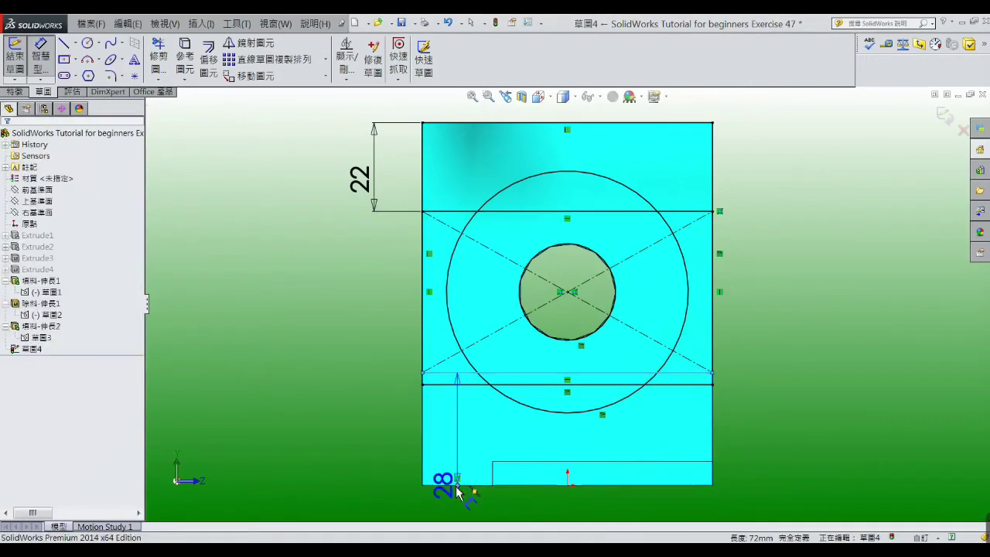
left_click(399, 426)
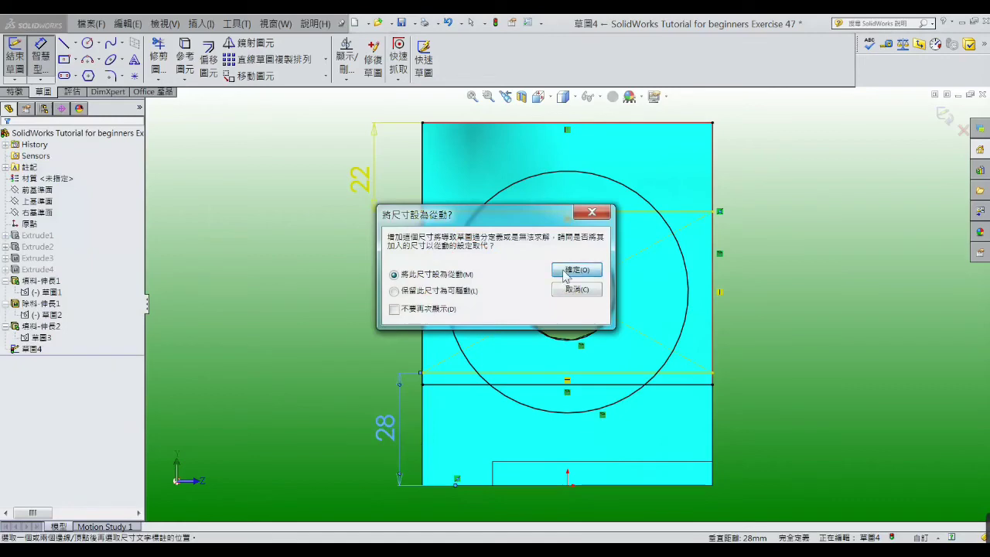
left_click(563, 272)
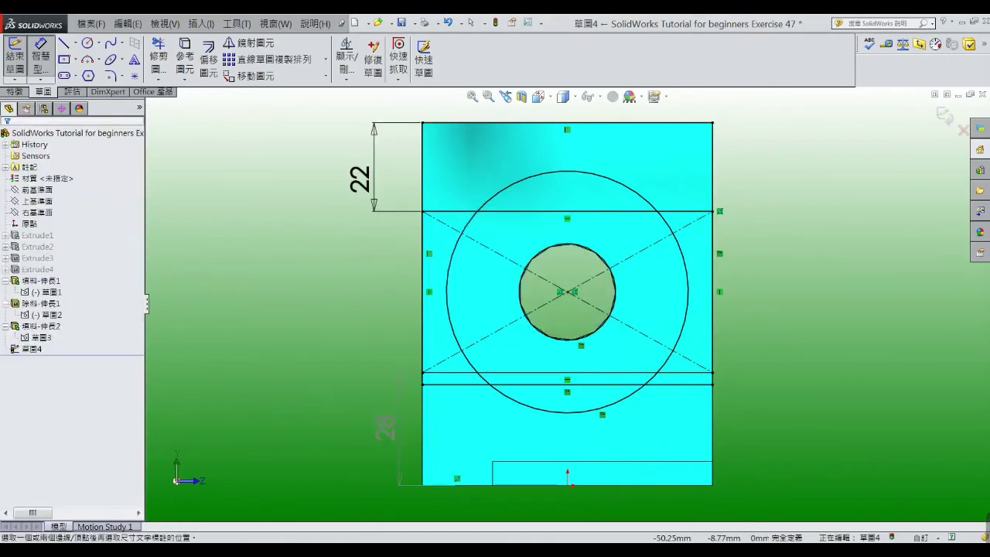
key("alt+Tab")
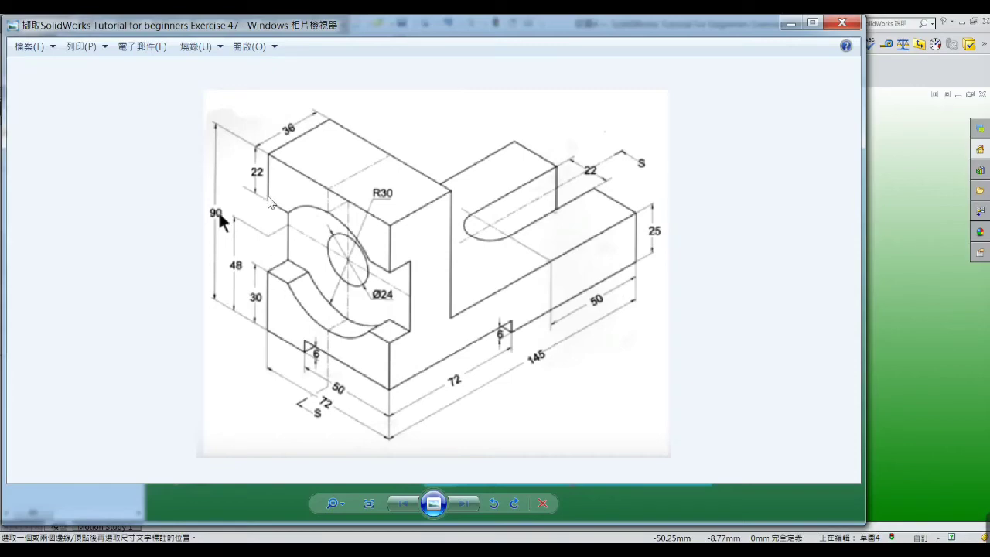
left_click(790, 22)
left_click(389, 431)
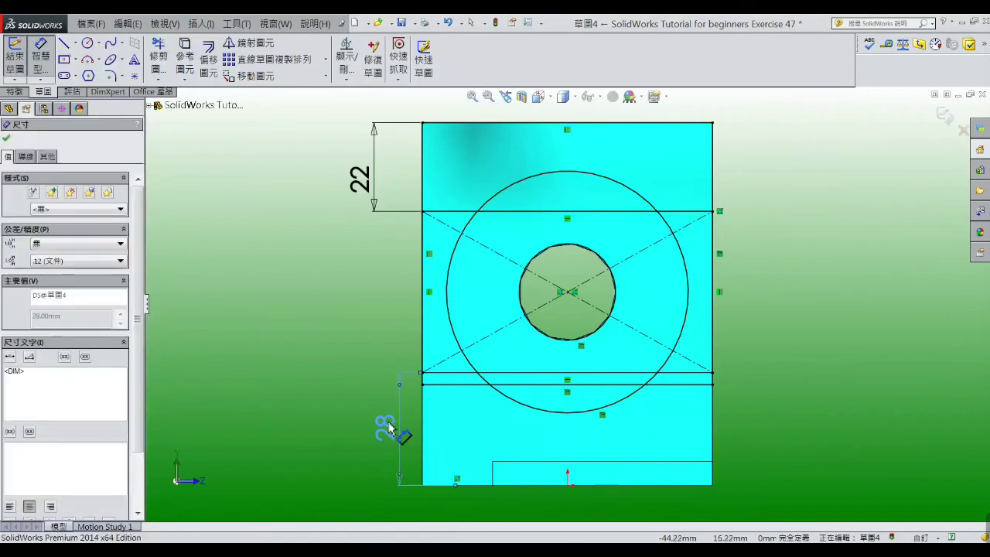
Draw a horizontal line across the block from its left edge to its right edge
right_click(319, 297)
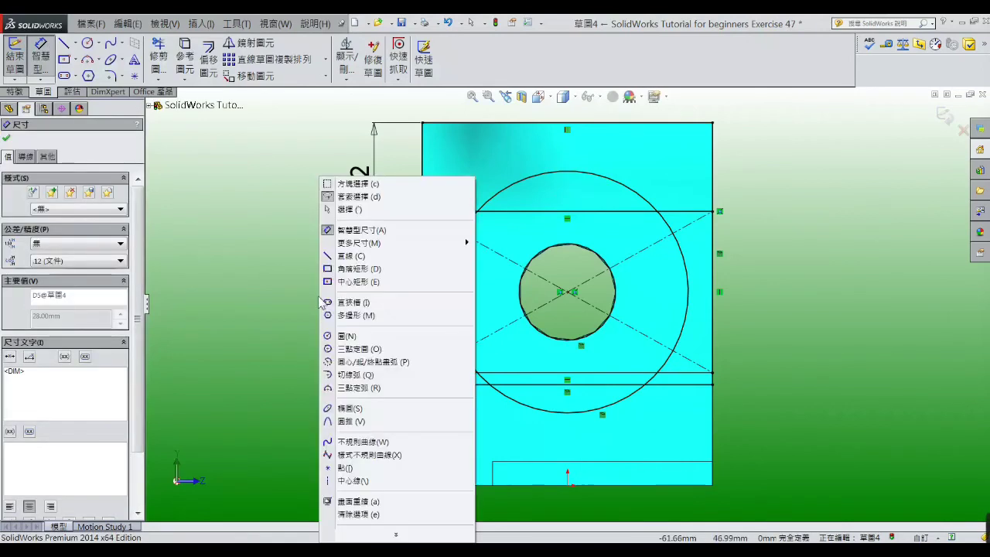
left_click(329, 257)
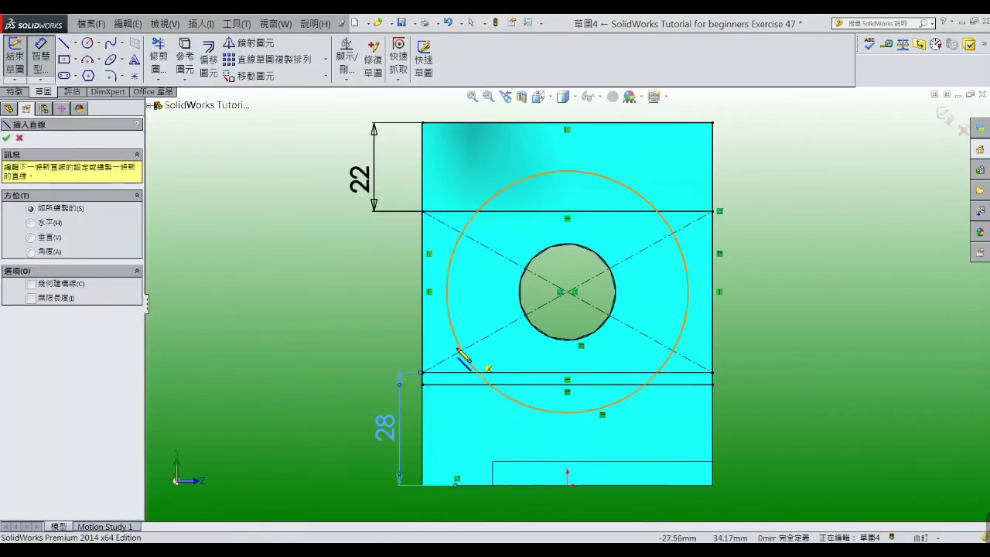
left_click(422, 356)
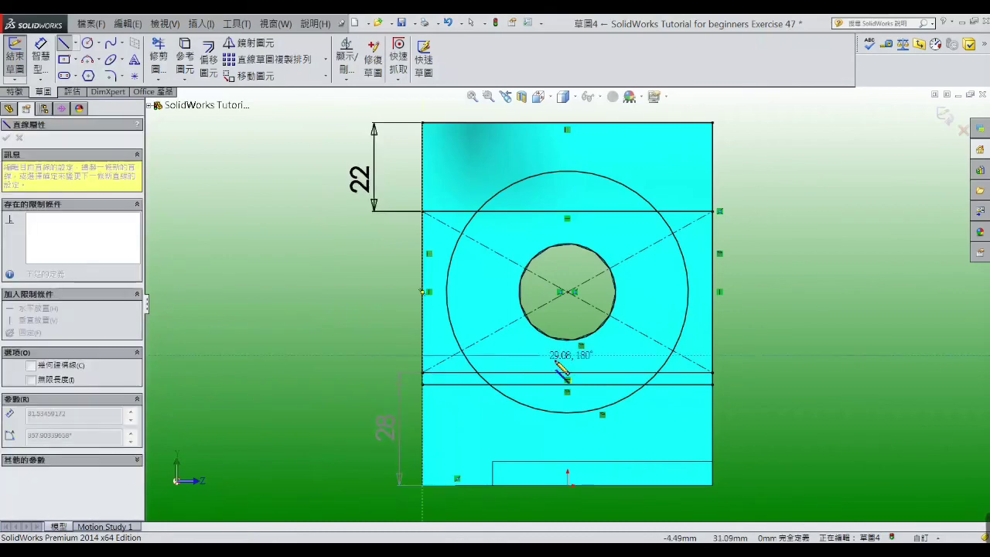
left_click(712, 357)
right_click(712, 356)
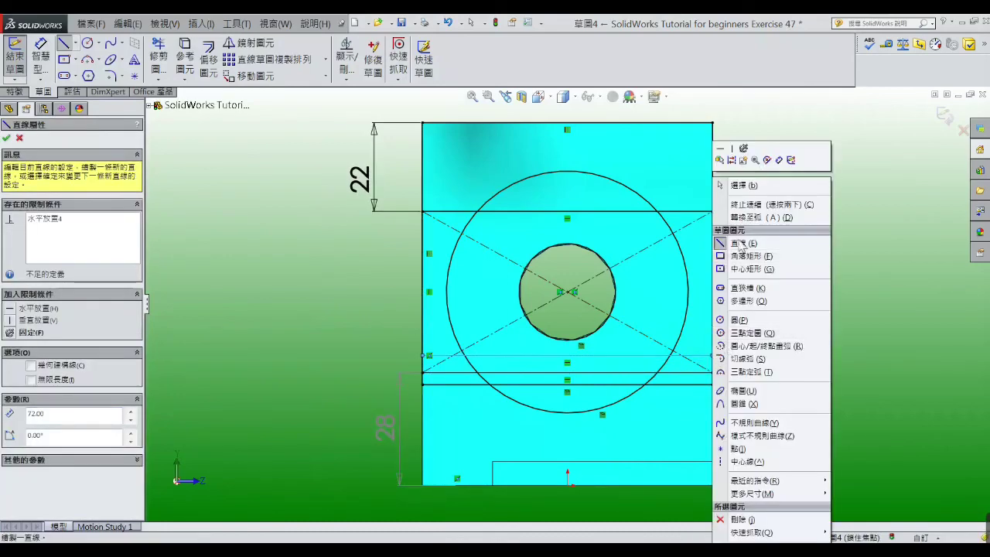
left_click(746, 232)
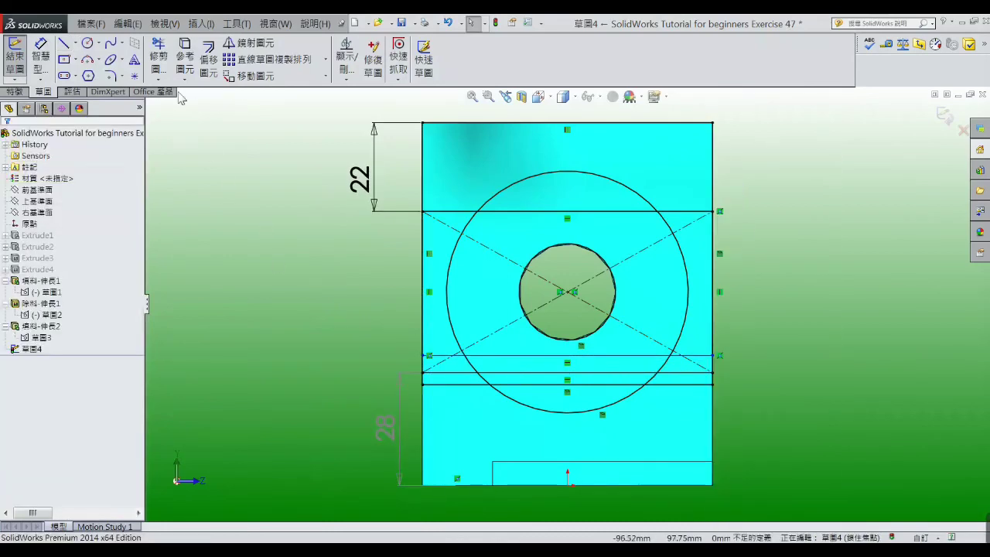
Trim away the lower horizontal line segments and the edge stubs beneath the new line
left_click(159, 53)
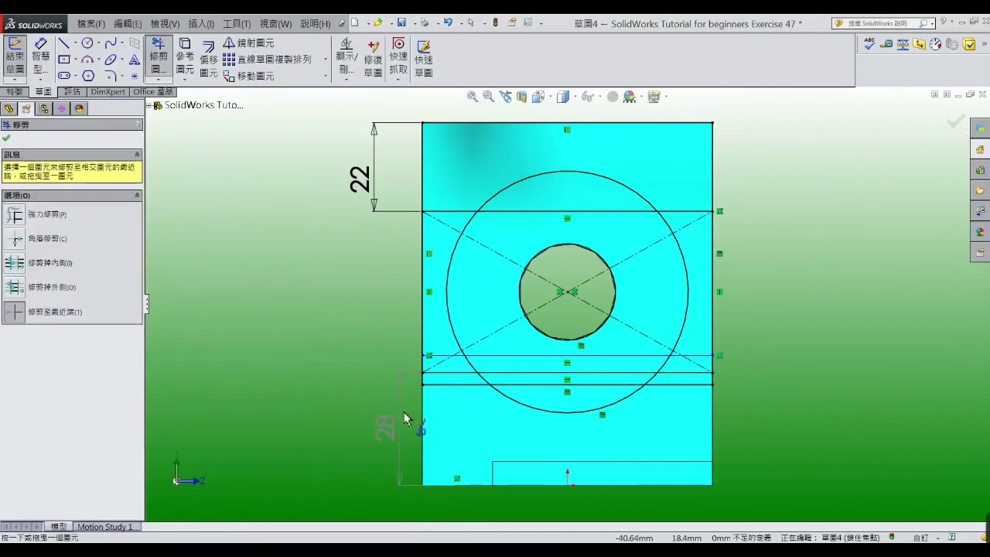
left_click(430, 372)
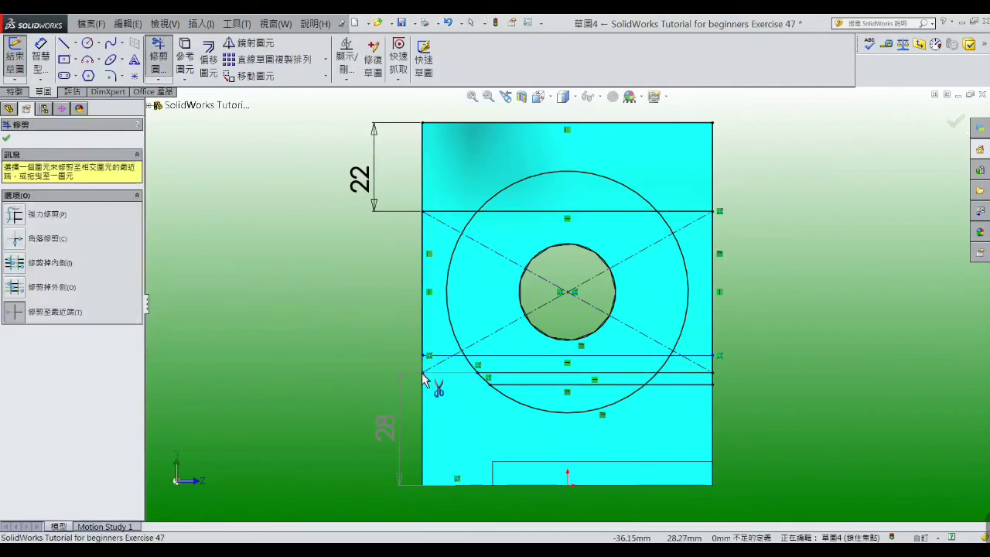
left_click(424, 379)
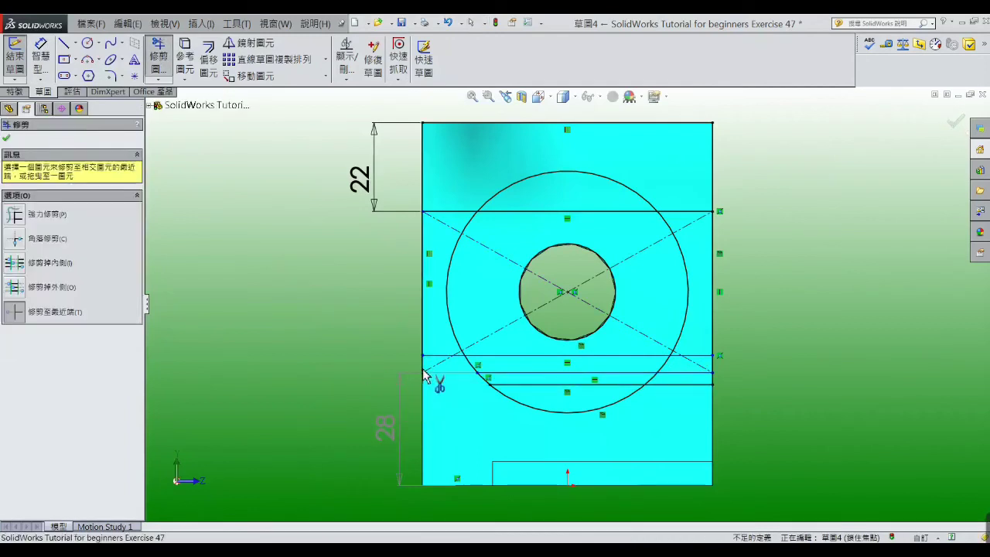
left_click(510, 377)
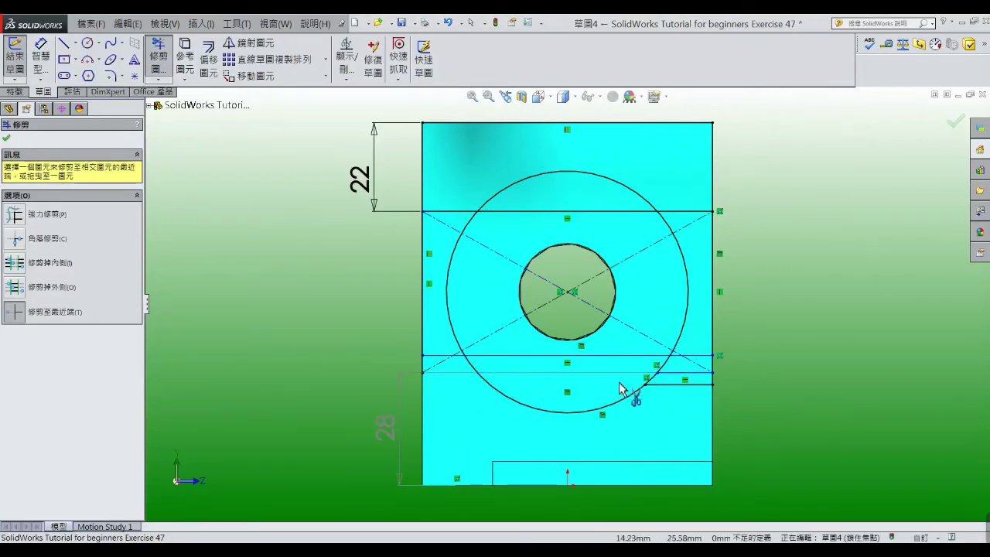
left_click(663, 384)
left_click(674, 378)
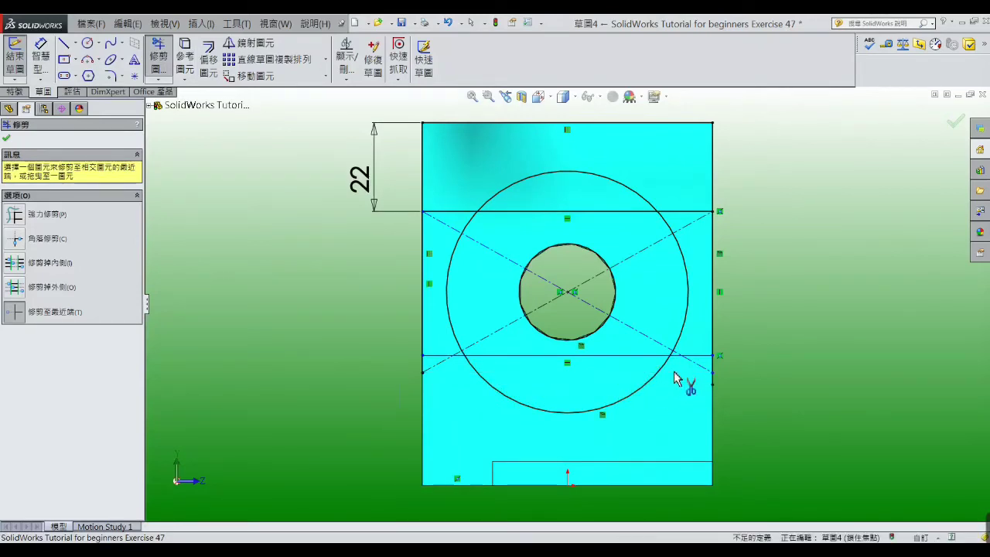
left_click(713, 374)
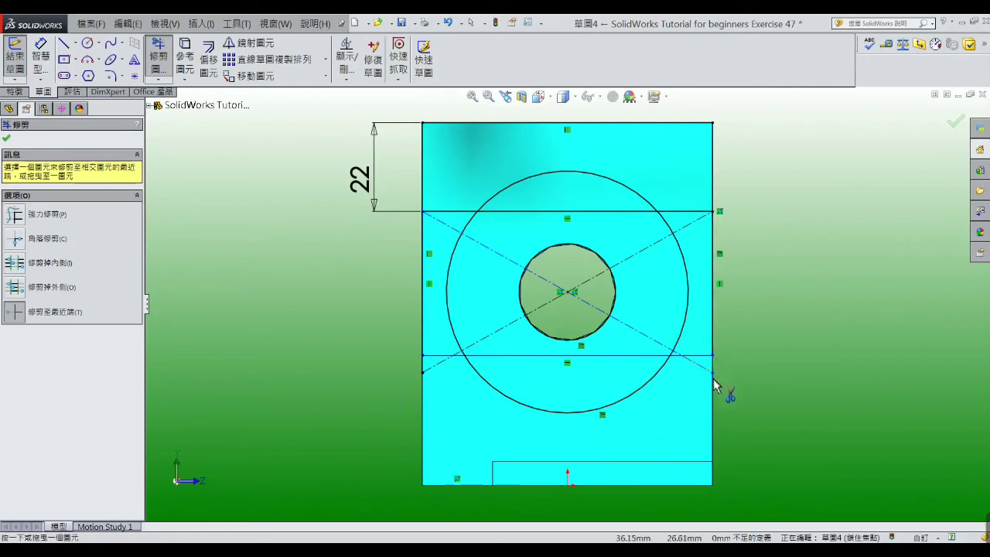
right_click(762, 334)
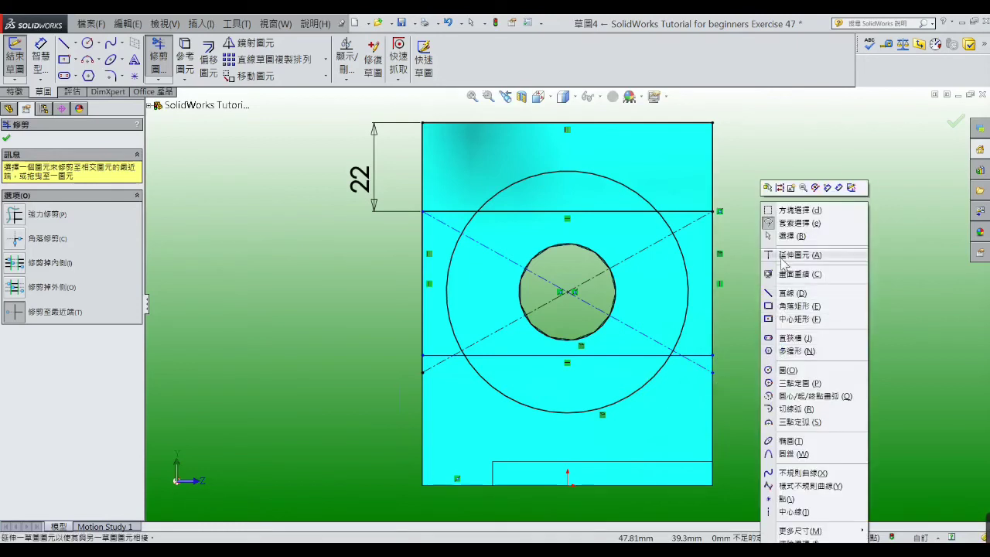
left_click(781, 188)
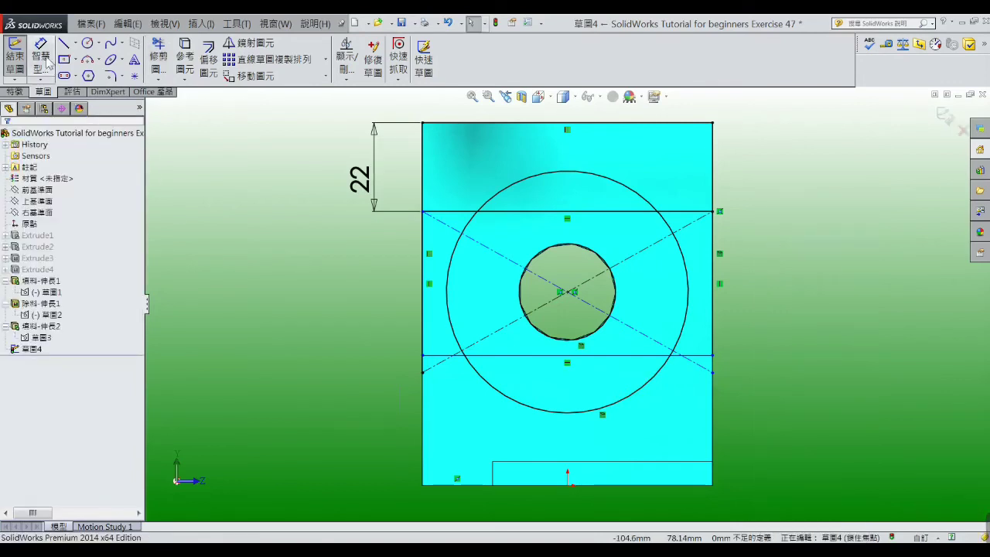
Dimension the lower horizontal line 30 mm above the block's bottom edge, checking the reference drawing
left_click(441, 356)
left_click(447, 484)
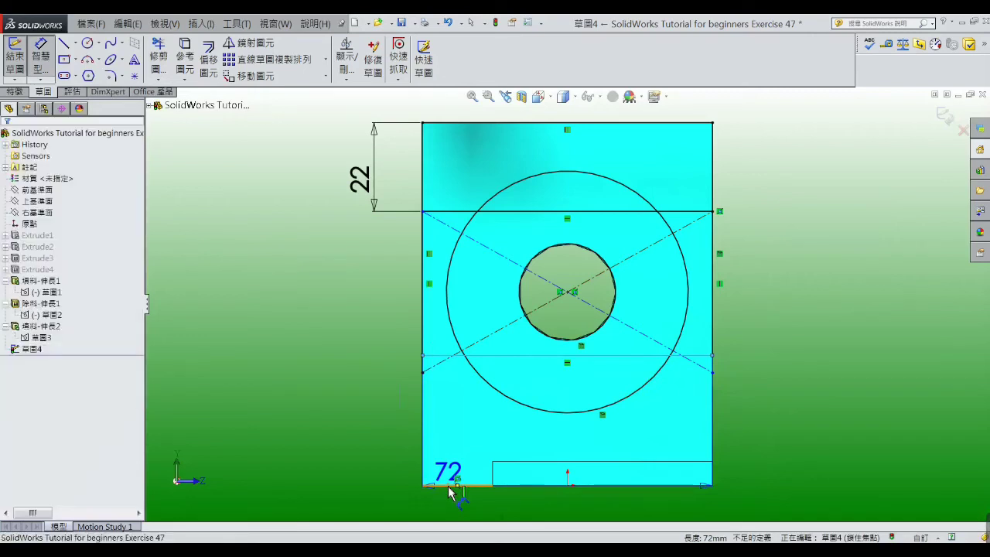
left_click(429, 355)
left_click(407, 455)
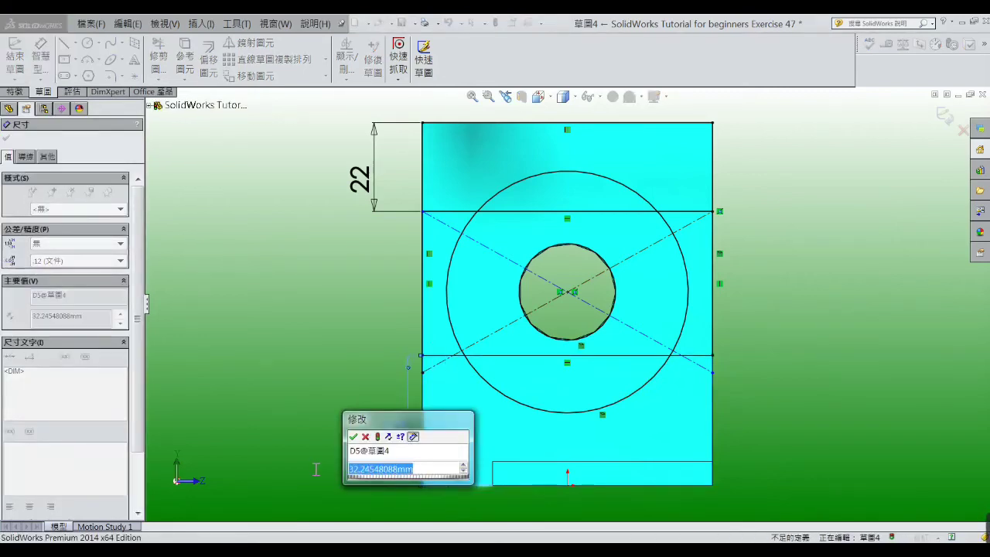
type("3")
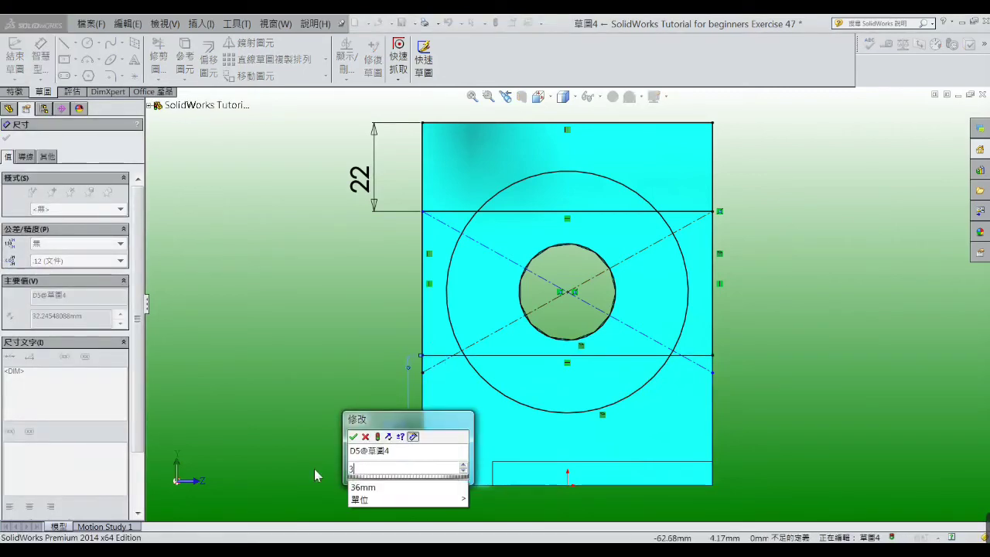
type("0")
key("Return")
left_click(298, 430)
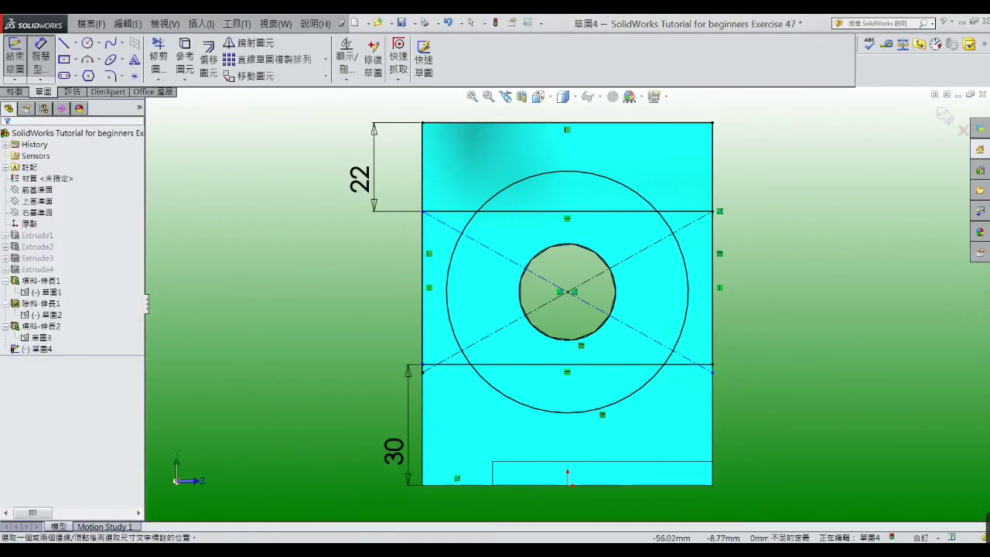
key("alt+Tab")
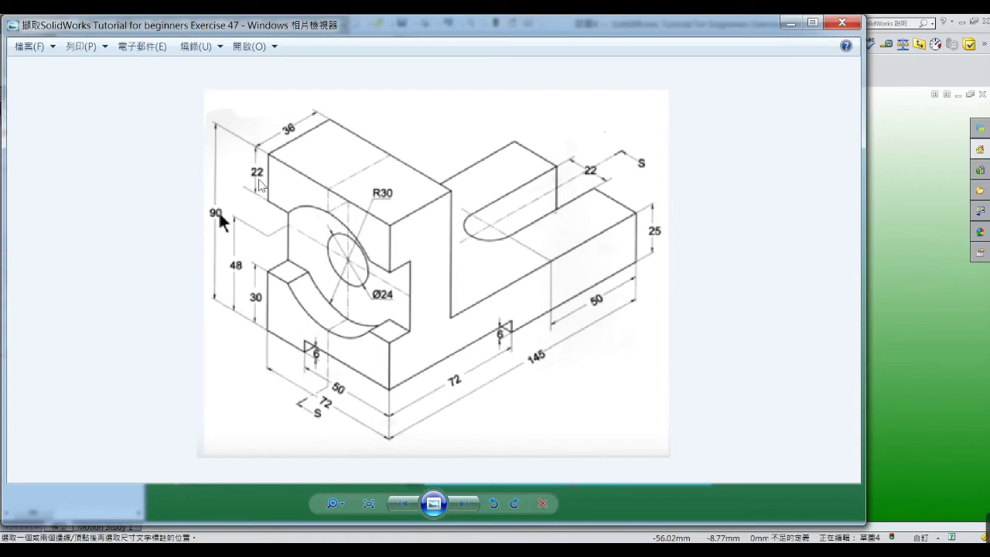
left_click(789, 25)
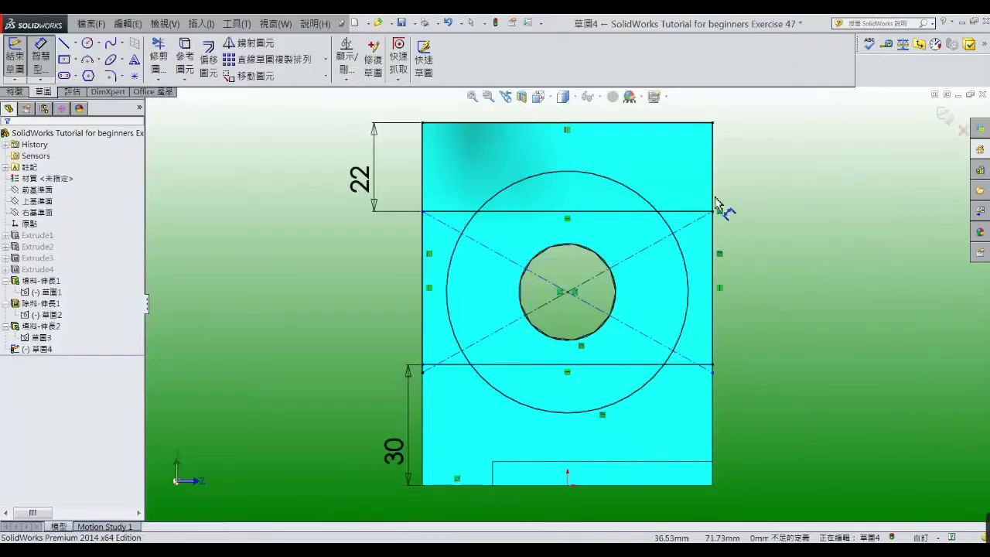
Cut-extrude Sketch4's side and top/bottom arc regions 10 mm deep into the block face
left_click(16, 91)
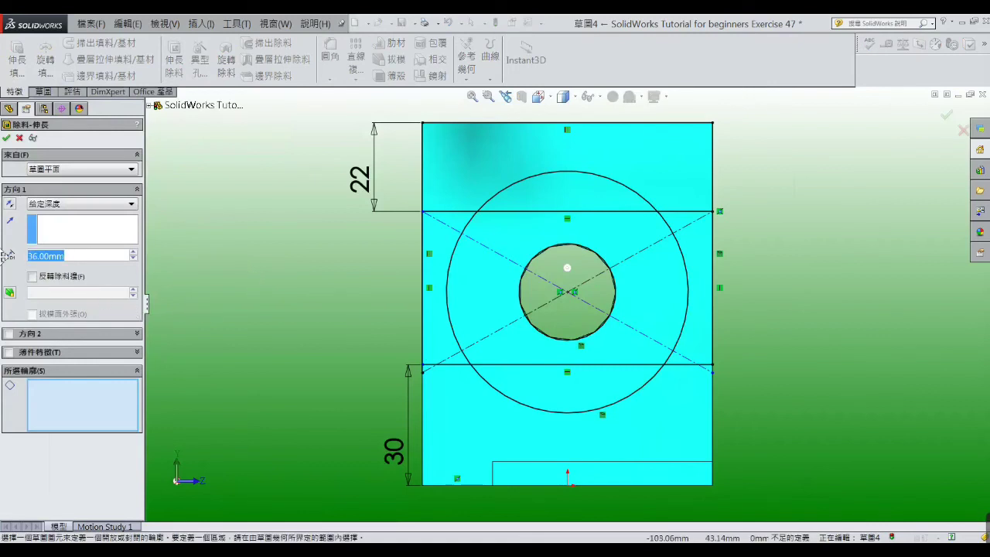
type("10")
key("Return")
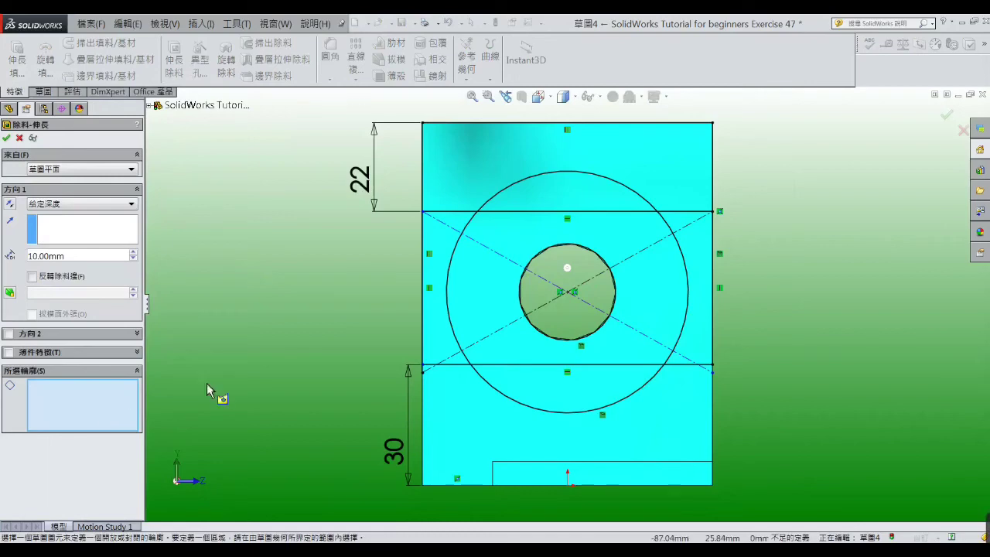
left_click(437, 334)
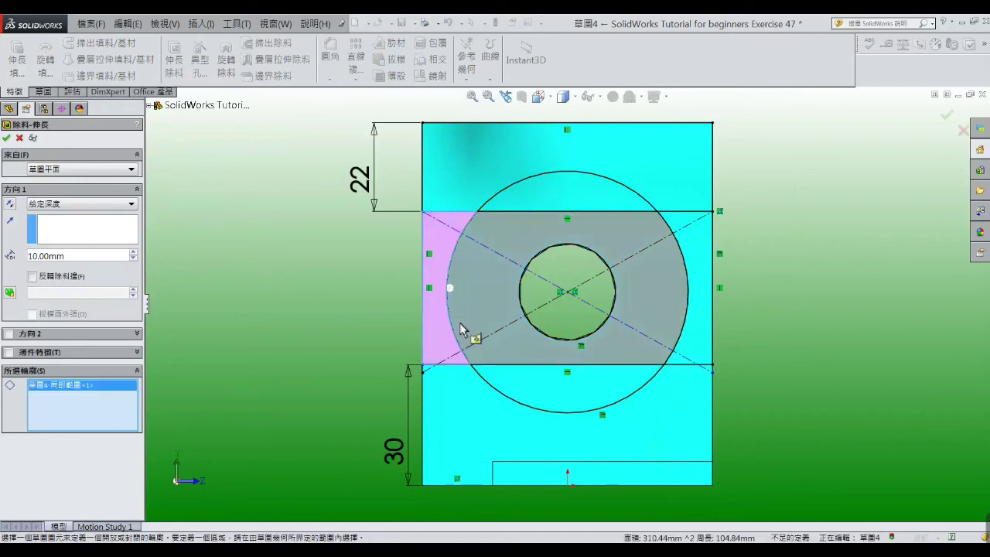
left_click(467, 330)
left_click(579, 375)
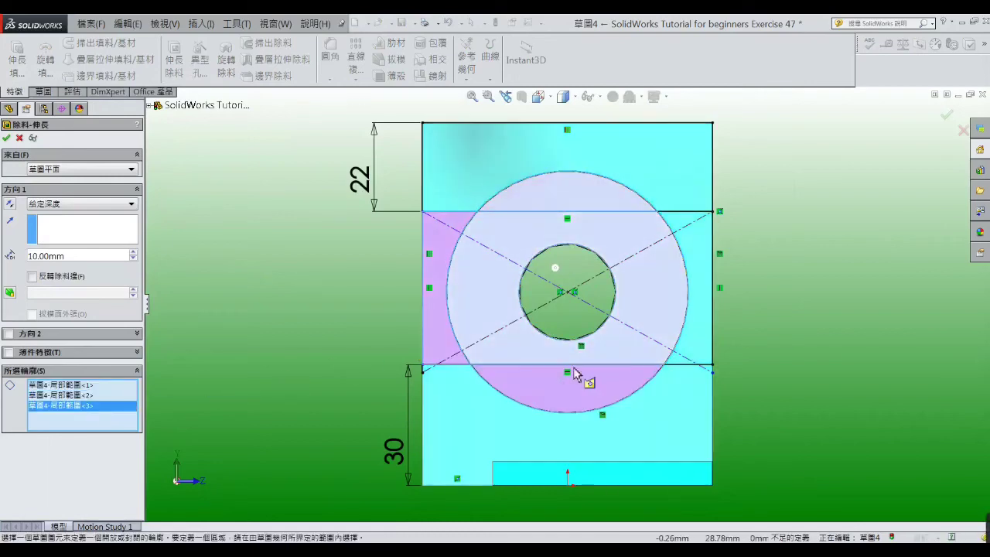
left_click(618, 193)
left_click(702, 331)
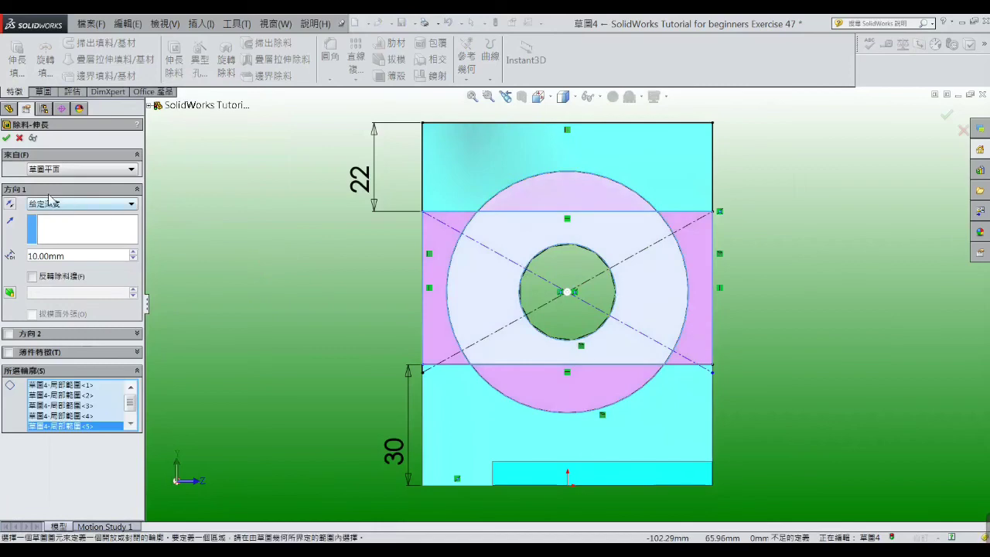
left_click(7, 138)
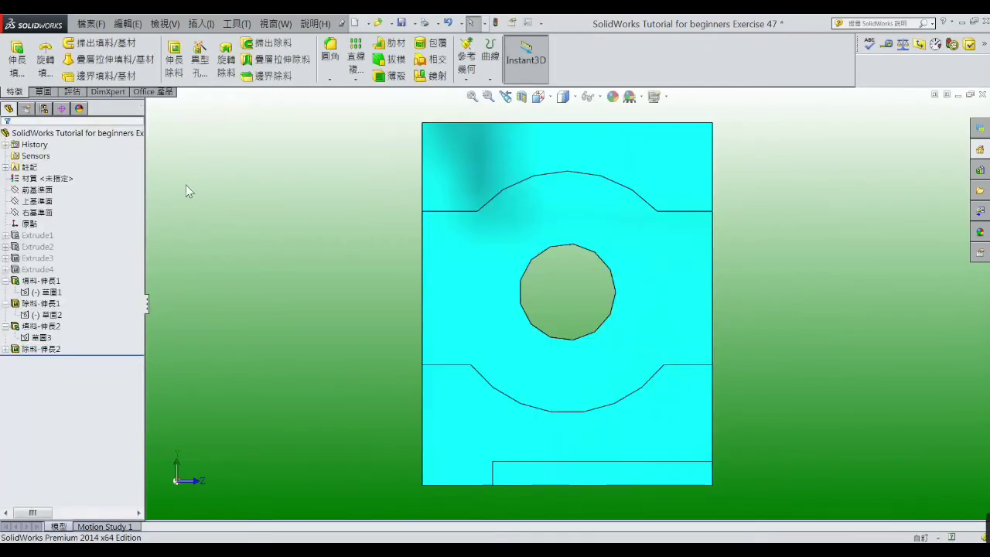
Orbit and zoom the finished bracket in 3-D and compare it with the reference drawing
mouse_move(324, 272)
middle_mouse_down()
mouse_move(298, 294)
mouse_move(298, 352)
middle_mouse_up()
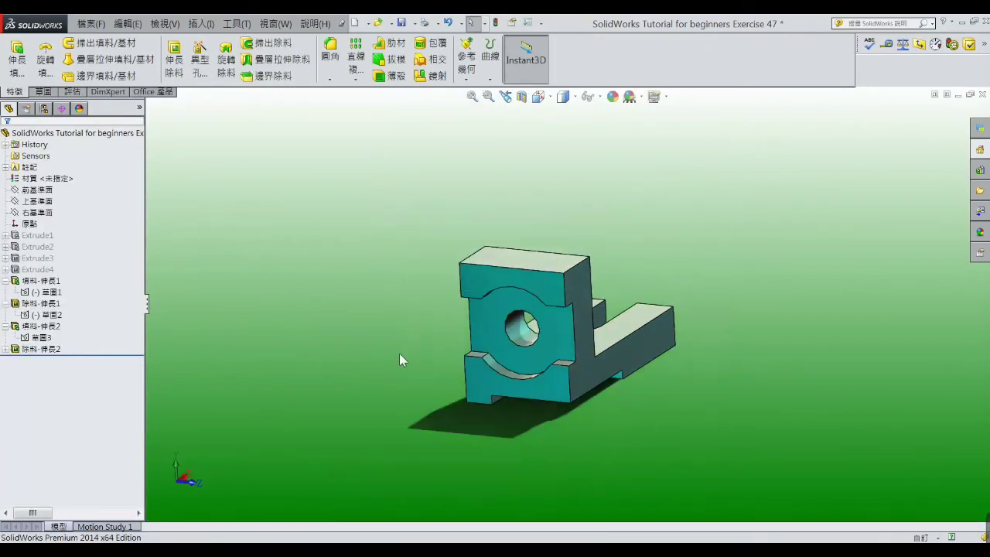
mouse_move(399, 355)
middle_mouse_down()
mouse_move(301, 332)
mouse_move(302, 386)
mouse_move(340, 347)
mouse_move(397, 359)
mouse_move(376, 394)
middle_mouse_up()
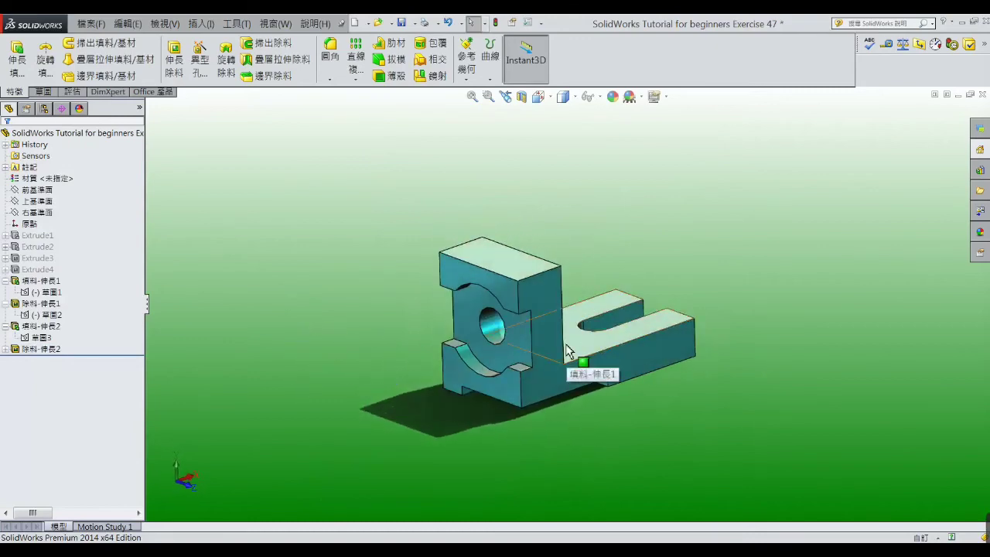
scroll(566, 350, "down", 2)
left_click(368, 529)
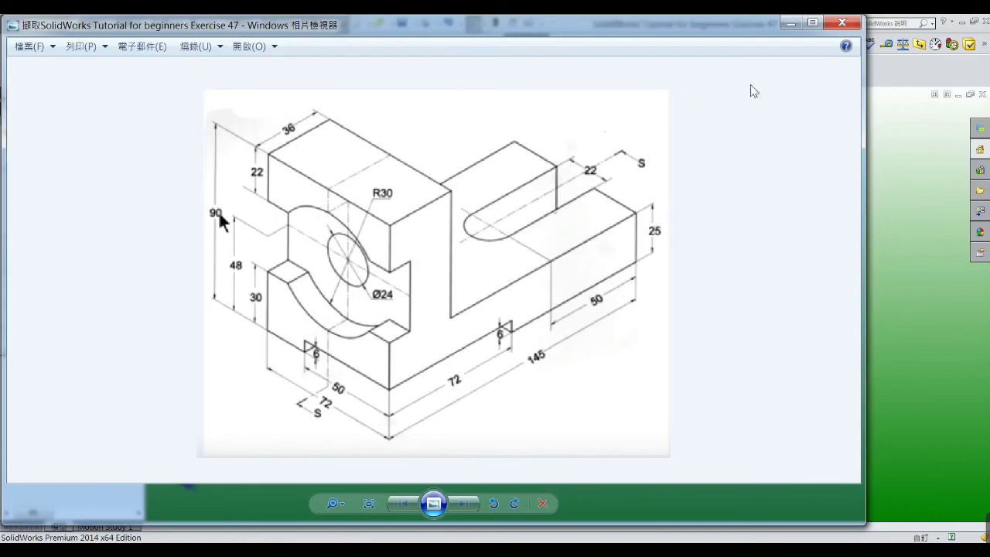
left_click(790, 22)
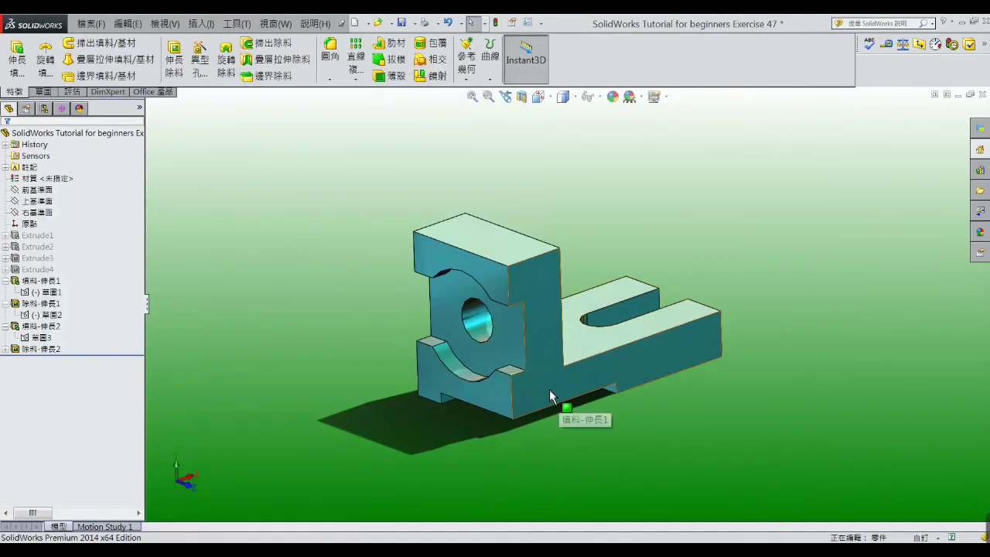
left_click(551, 395)
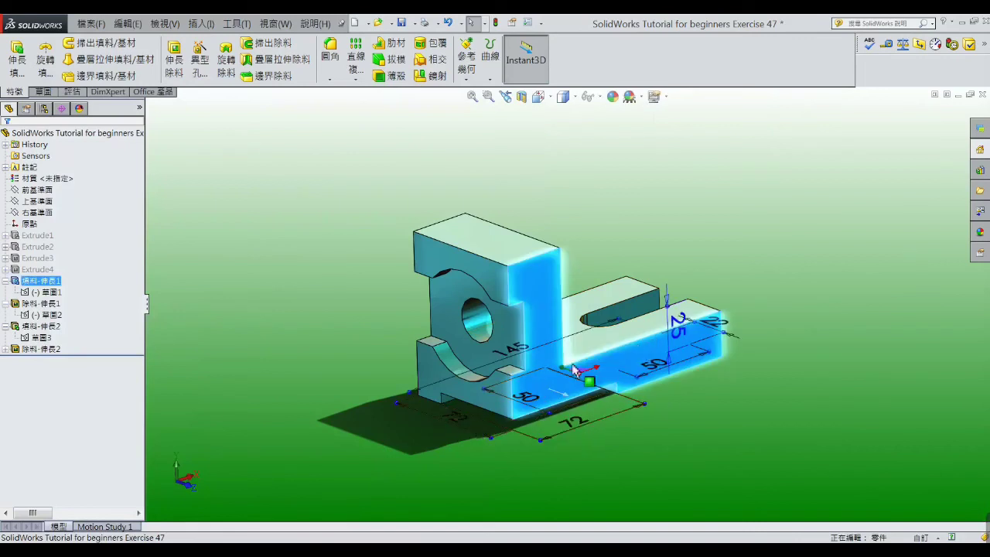
mouse_move(643, 403)
left_click(688, 433)
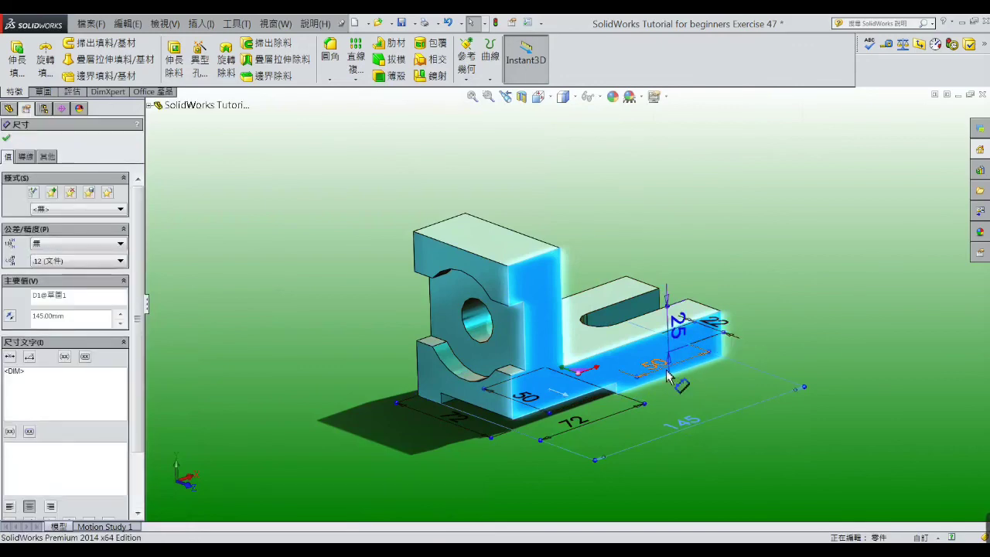
left_click(746, 254)
left_click(510, 358)
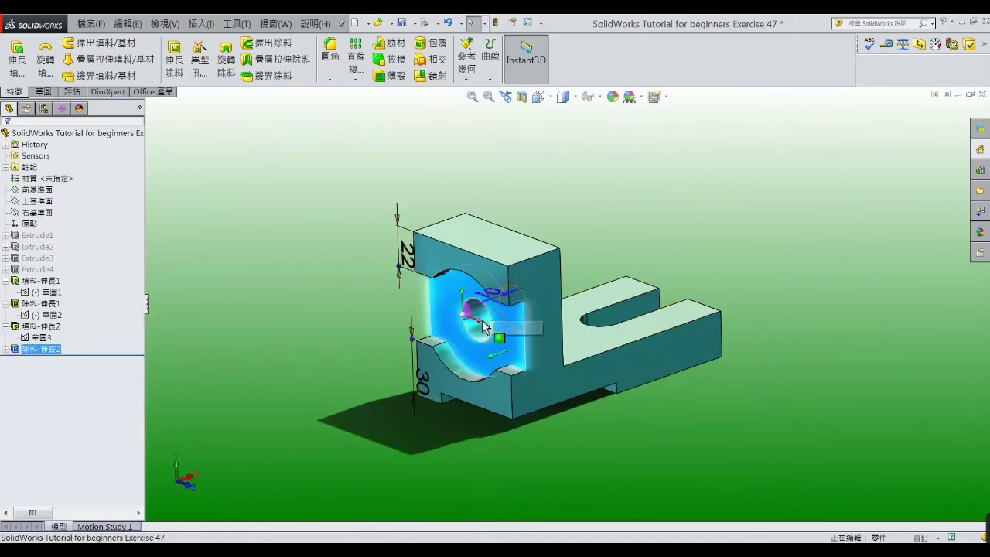
left_click(345, 301)
left_click(464, 249)
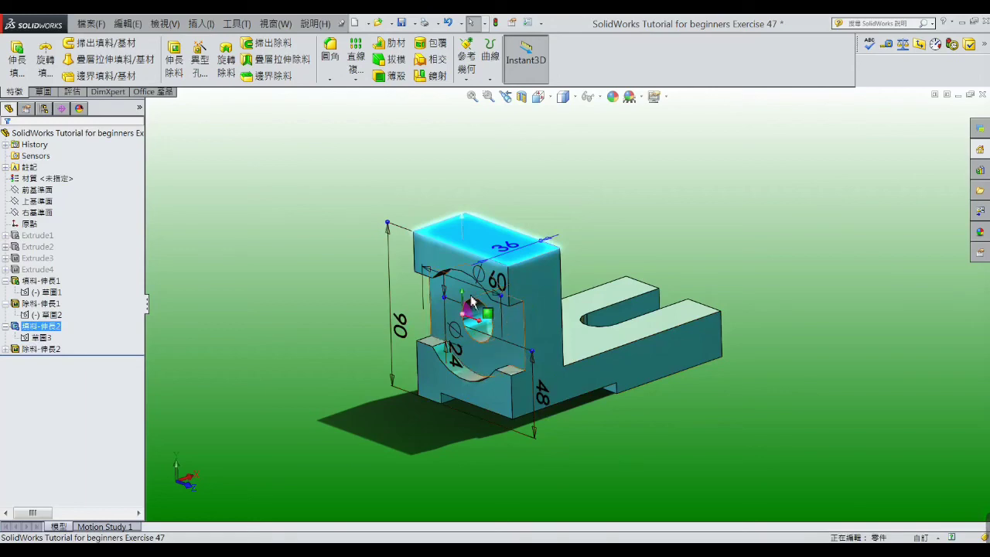
left_click(344, 310)
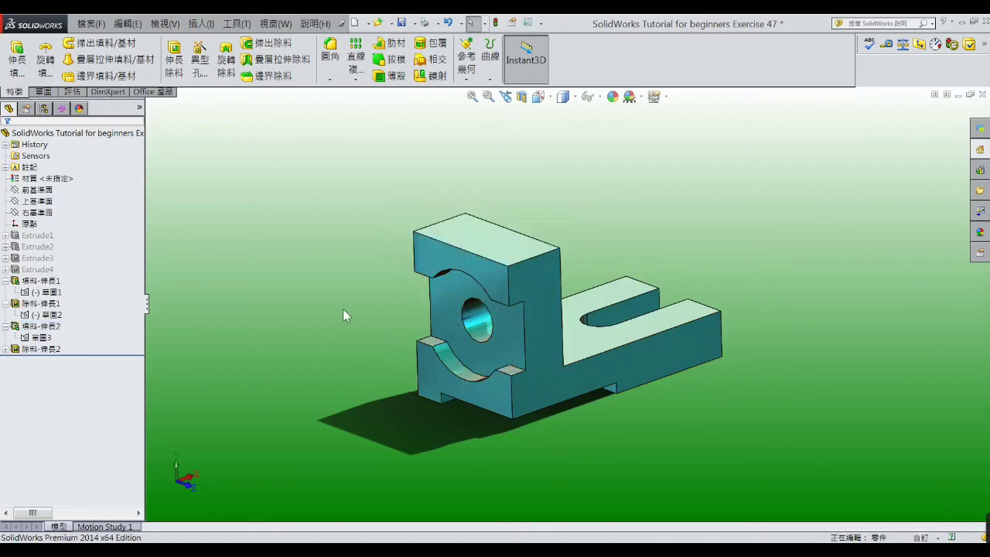
mouse_move(347, 337)
middle_mouse_down()
mouse_move(340, 307)
mouse_move(348, 342)
middle_mouse_up()
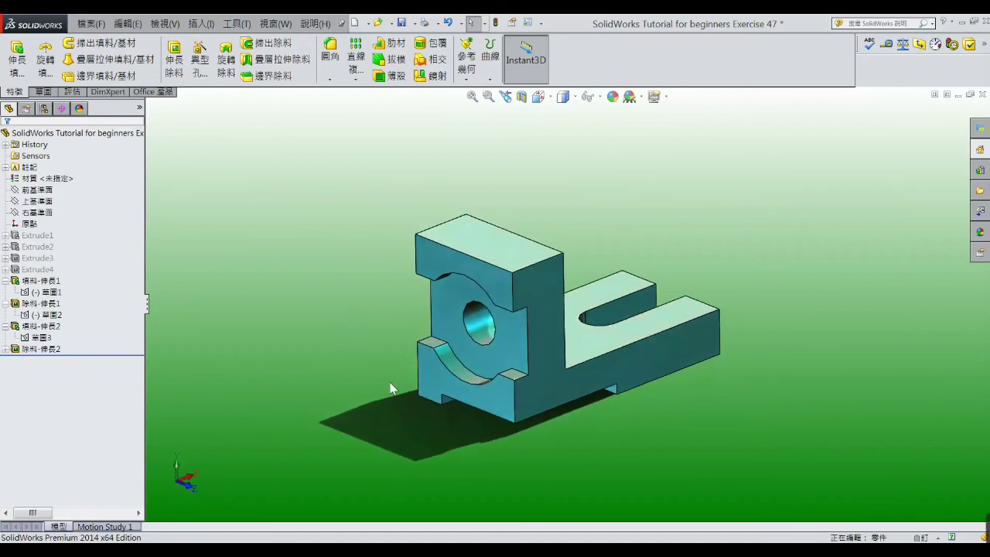
scroll(601, 364, "down", 2)
middle_click_drag(594, 375, 596, 369)
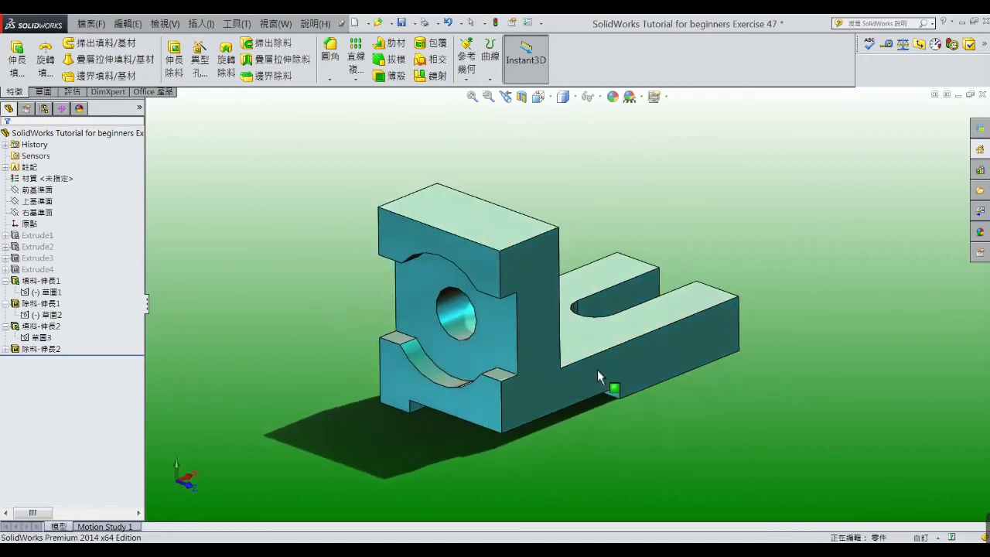